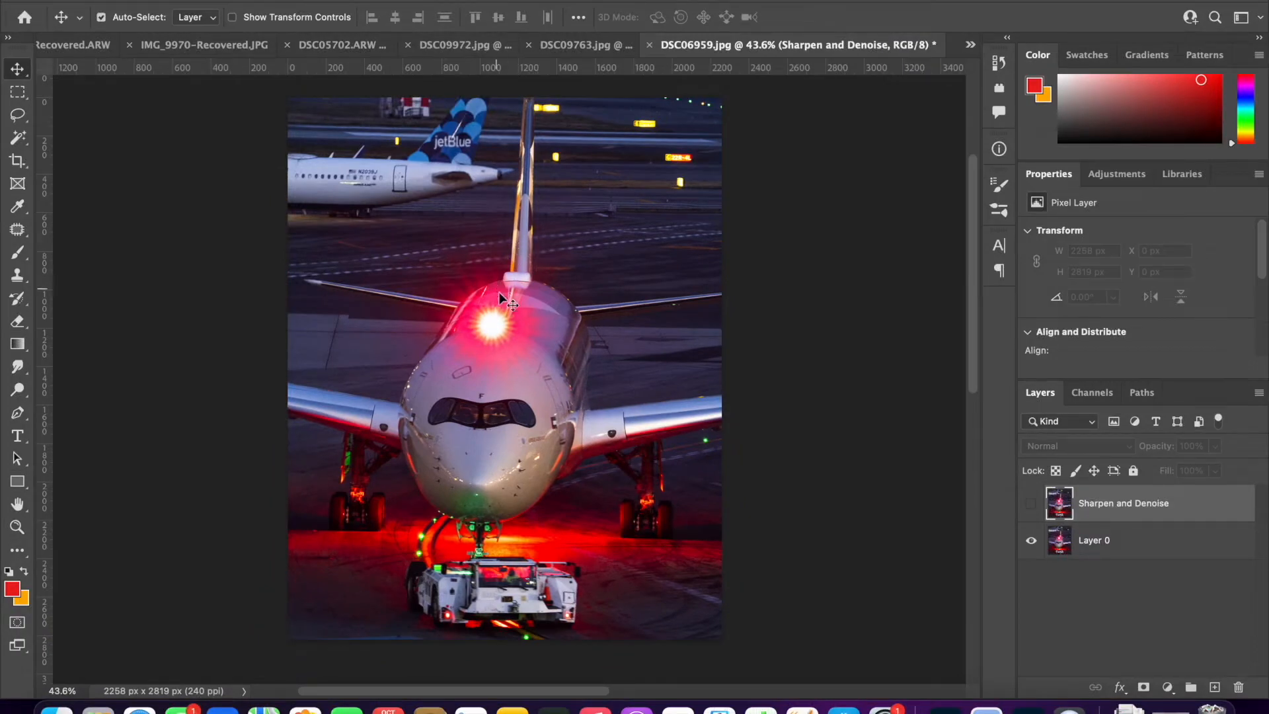
# - Make the Sharpen and Denoise layer visible
pyautogui.scroll(2, 602, 260)
pyautogui.scroll(-2, 601, 260)
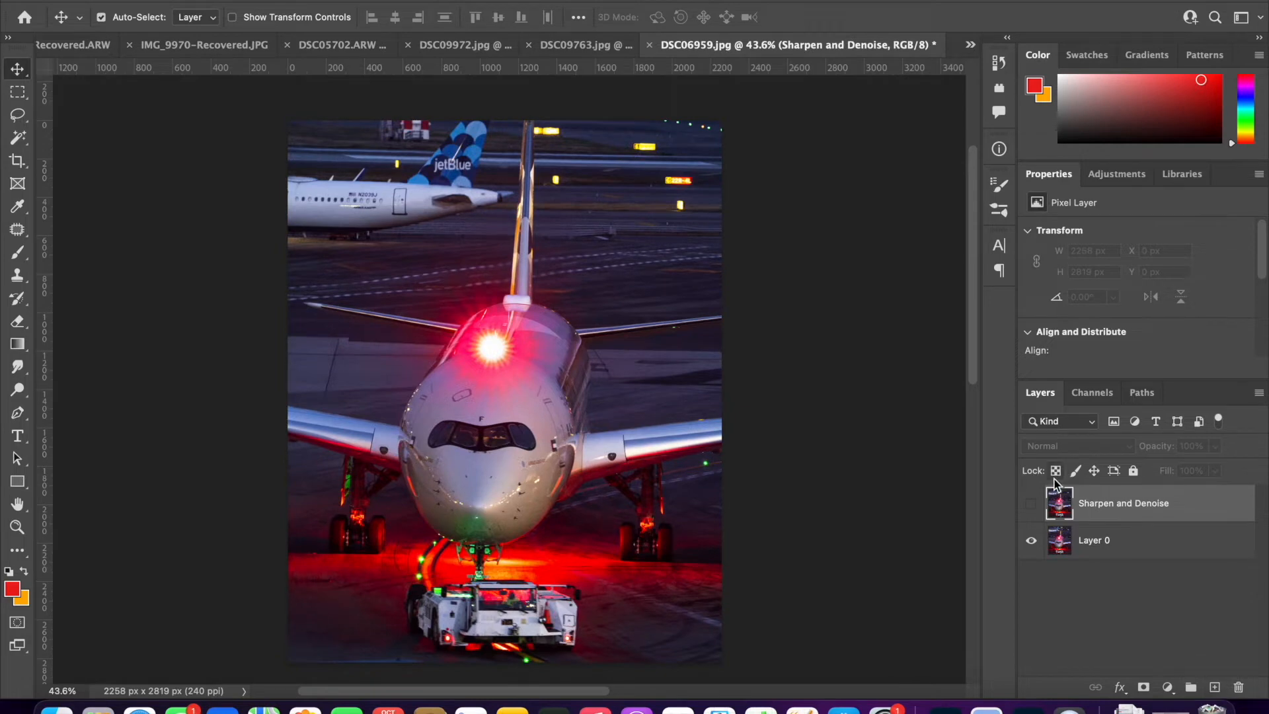
pyautogui.click(1031, 504)
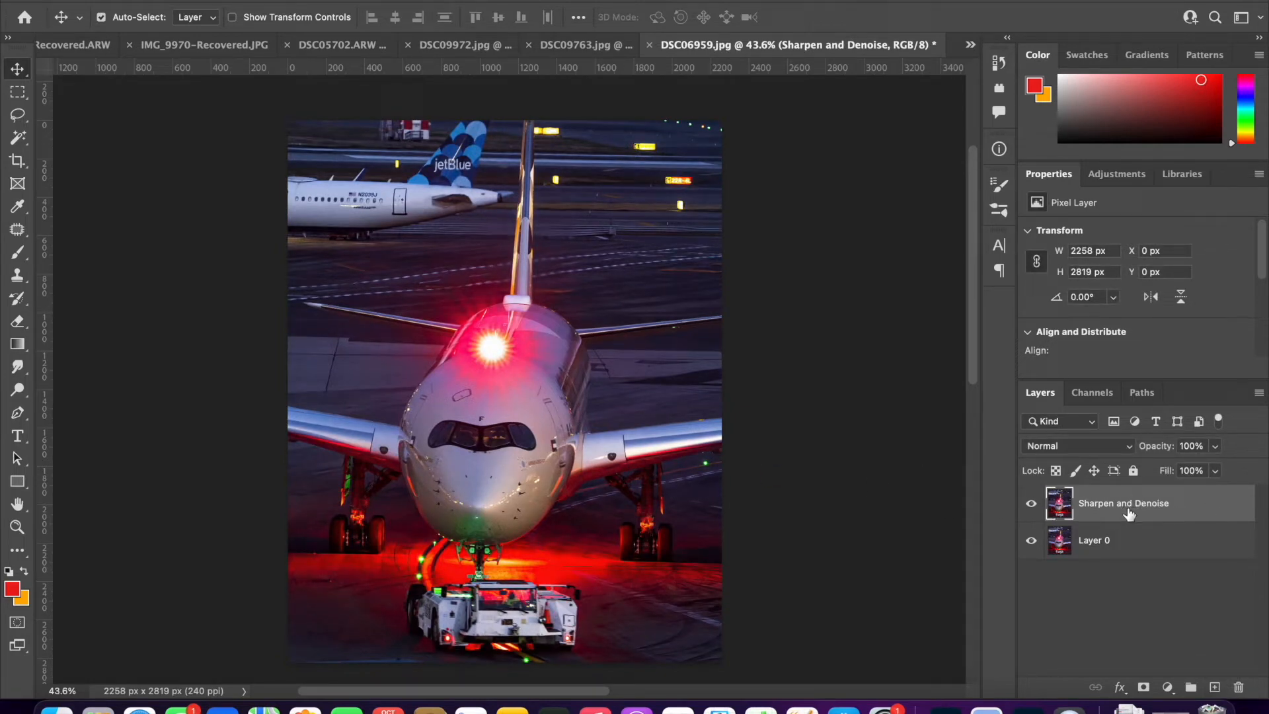
# - Rename Layer 0 as "Background" and make Sharpen and Denoise the active layer
pyautogui.doubleClick(1094, 542)
pyautogui.write('Ba')
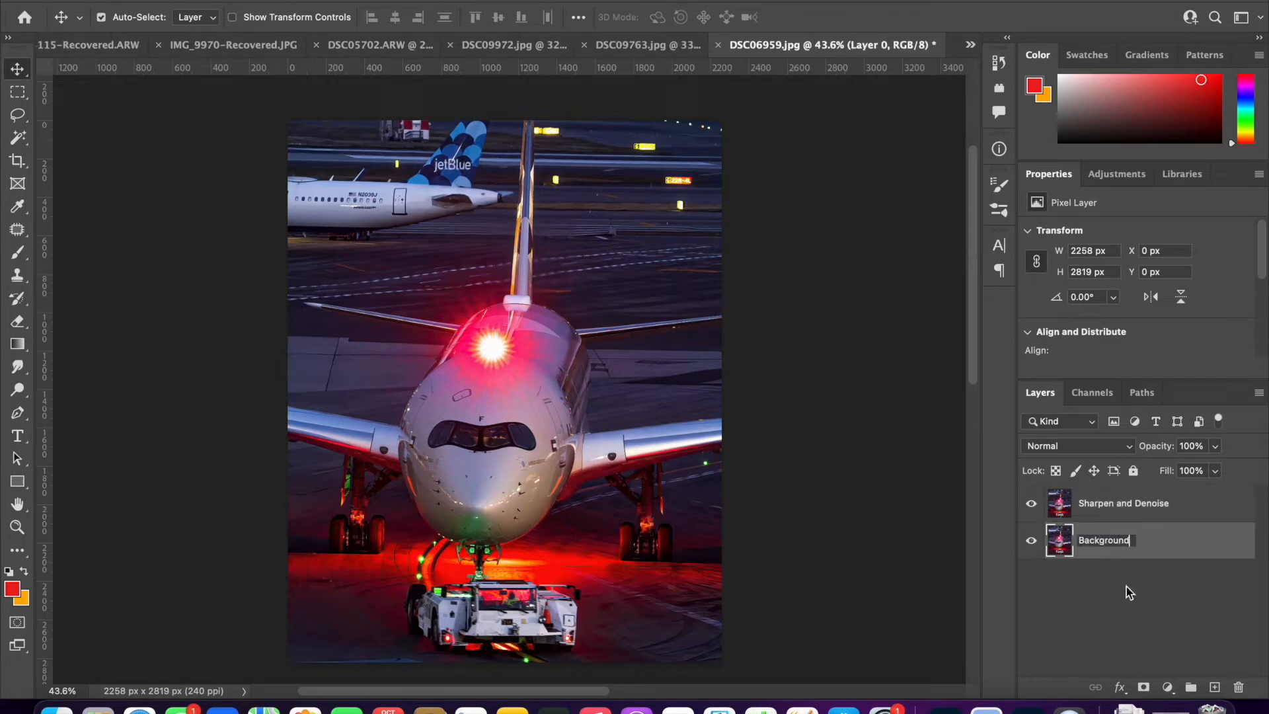
pyautogui.write('ckground')
pyautogui.press('Return')
pyautogui.click(1177, 519)
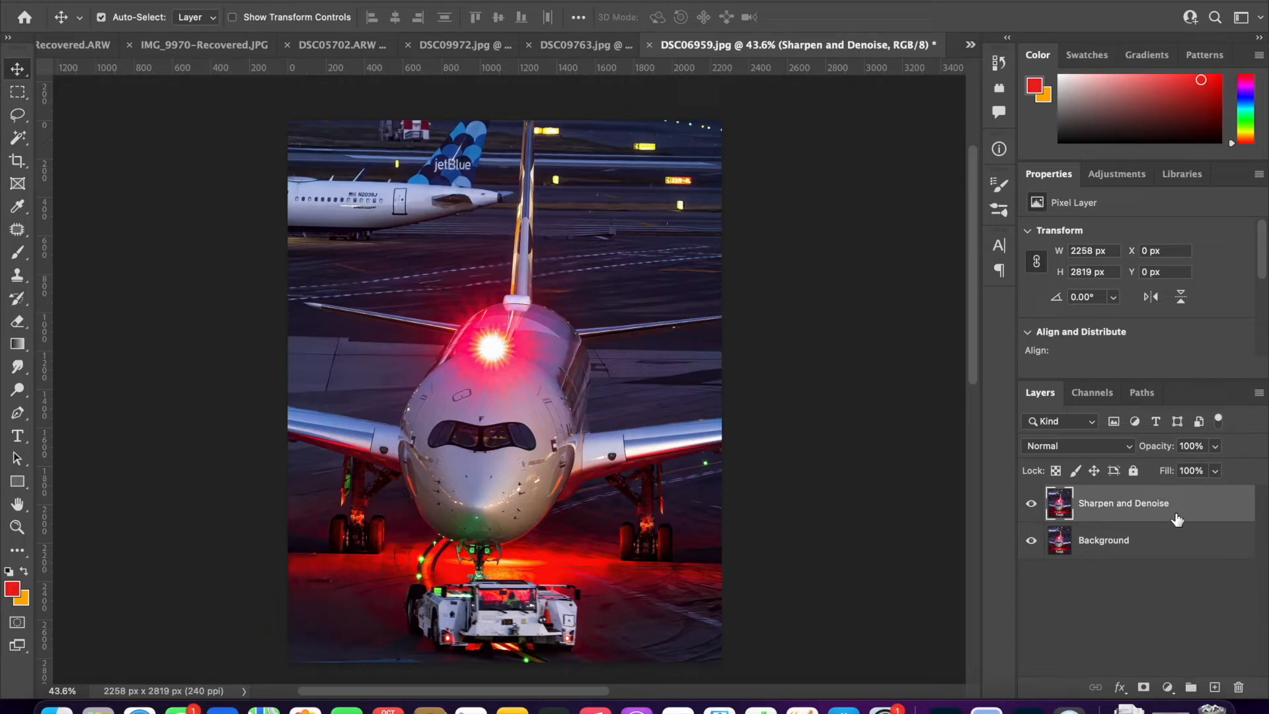
# - Add a new empty layer and brush a red band across the glowing ground beneath the aircraft's nose
pyautogui.click(1212, 686)
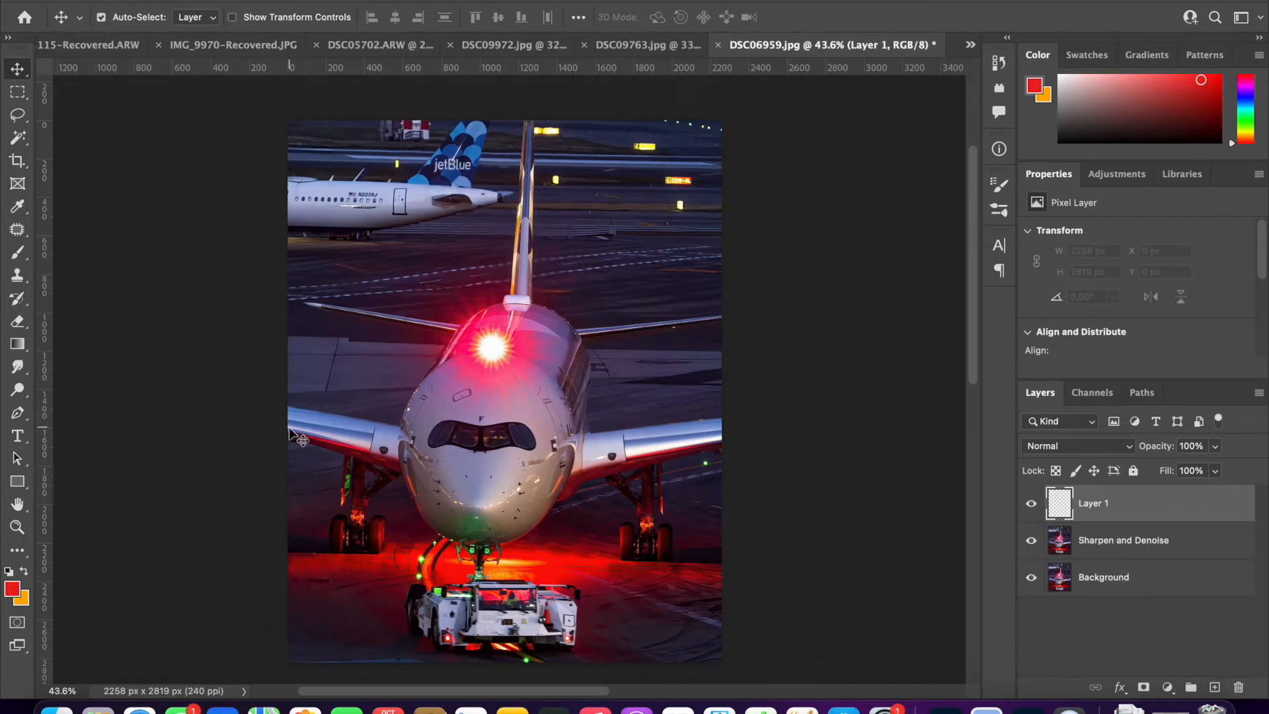
pyautogui.press('b')
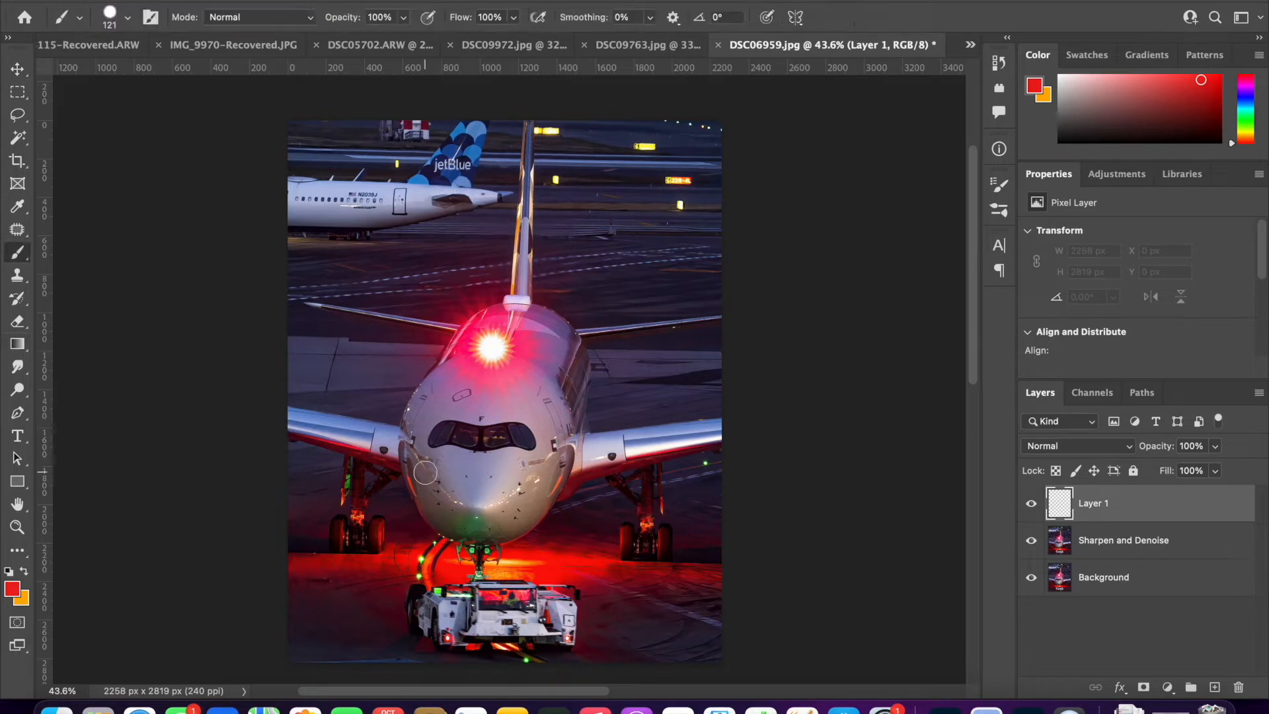
pyautogui.moveTo(285, 557); pyautogui.dragTo(753, 568)
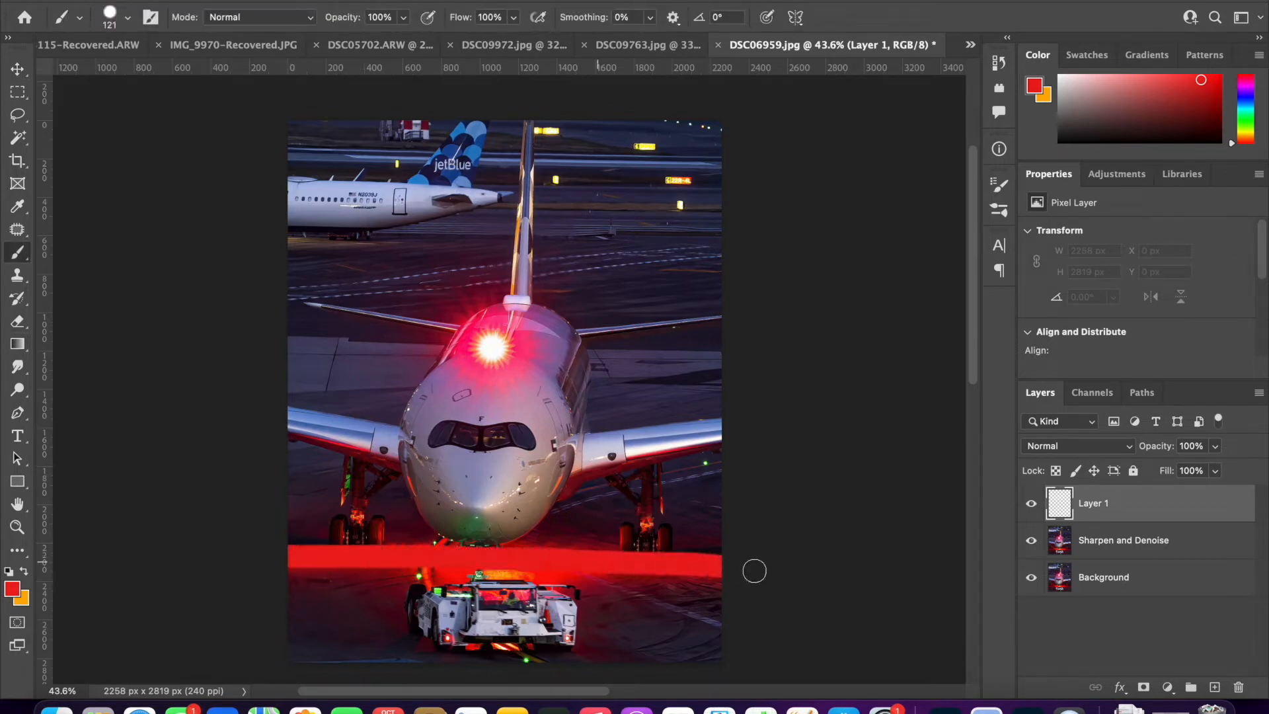
# - Set the foreground colour to blue 0018ff and brush a band along the bottom edge of the photo
pyautogui.click(23, 572)
pyautogui.click(12, 587)
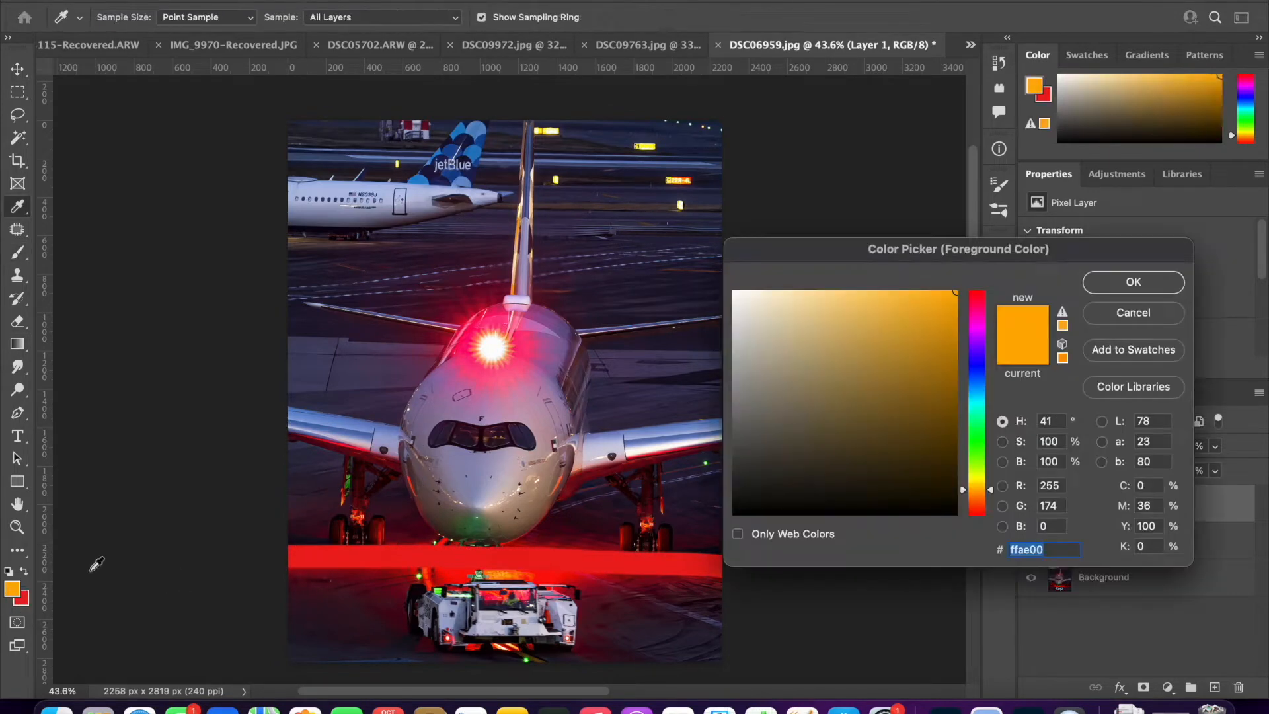
pyautogui.click(982, 375)
pyautogui.click(1143, 280)
pyautogui.moveTo(292, 658); pyautogui.dragTo(737, 659)
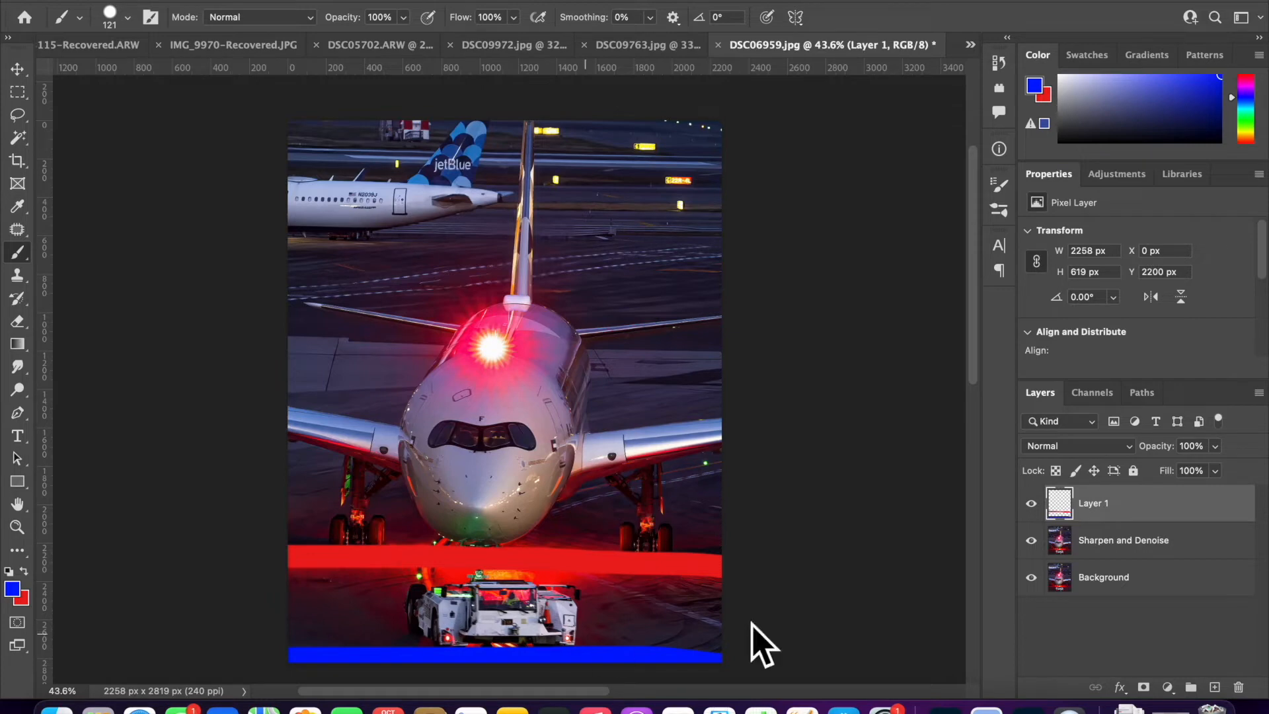
# - Set the foreground colour to amber ffc000 and mark the background lights and the area beneath the jetBlue fuselage
pyautogui.click(13, 588)
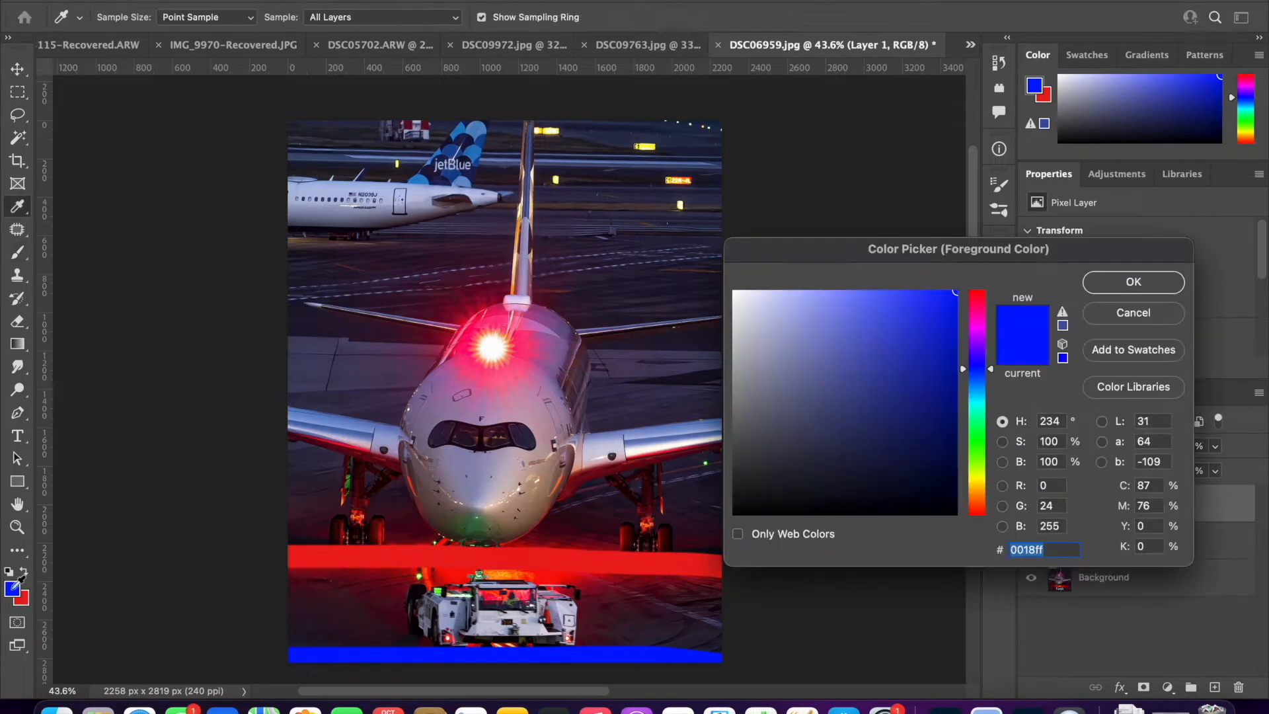
pyautogui.click(976, 489)
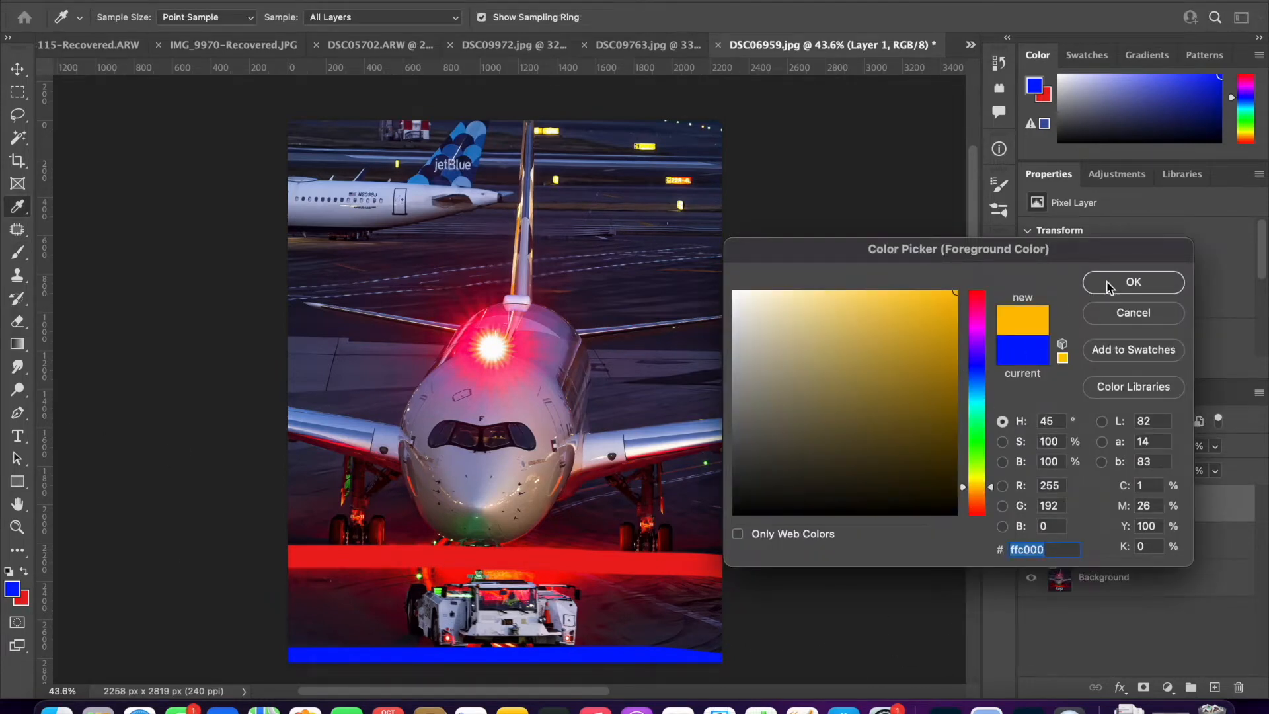
pyautogui.click(1133, 282)
pyautogui.press('b')
pyautogui.click(677, 208)
pyautogui.click(558, 178)
pyautogui.moveTo(538, 131)
pyautogui.mouseDown()
pyautogui.moveTo(657, 150)
pyautogui.moveTo(666, 185)
pyautogui.moveTo(690, 185)
pyautogui.mouseUp()
pyautogui.moveTo(669, 126); pyautogui.dragTo(727, 125)
pyautogui.moveTo(291, 241); pyautogui.dragTo(386, 240)
pyautogui.click(393, 166)
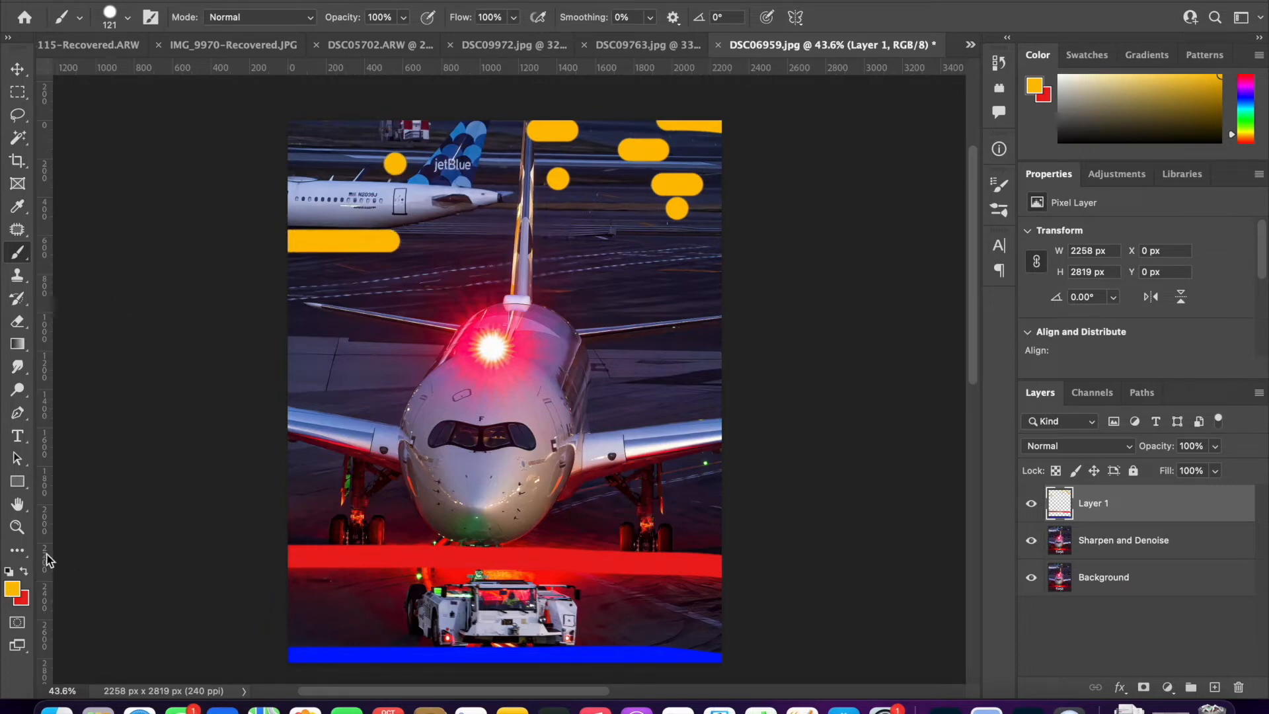
# - Set the foreground colour to light blue and brush lines along the main aircraft's wings and fuselage and over the jetBlue plane
pyautogui.click(13, 591)
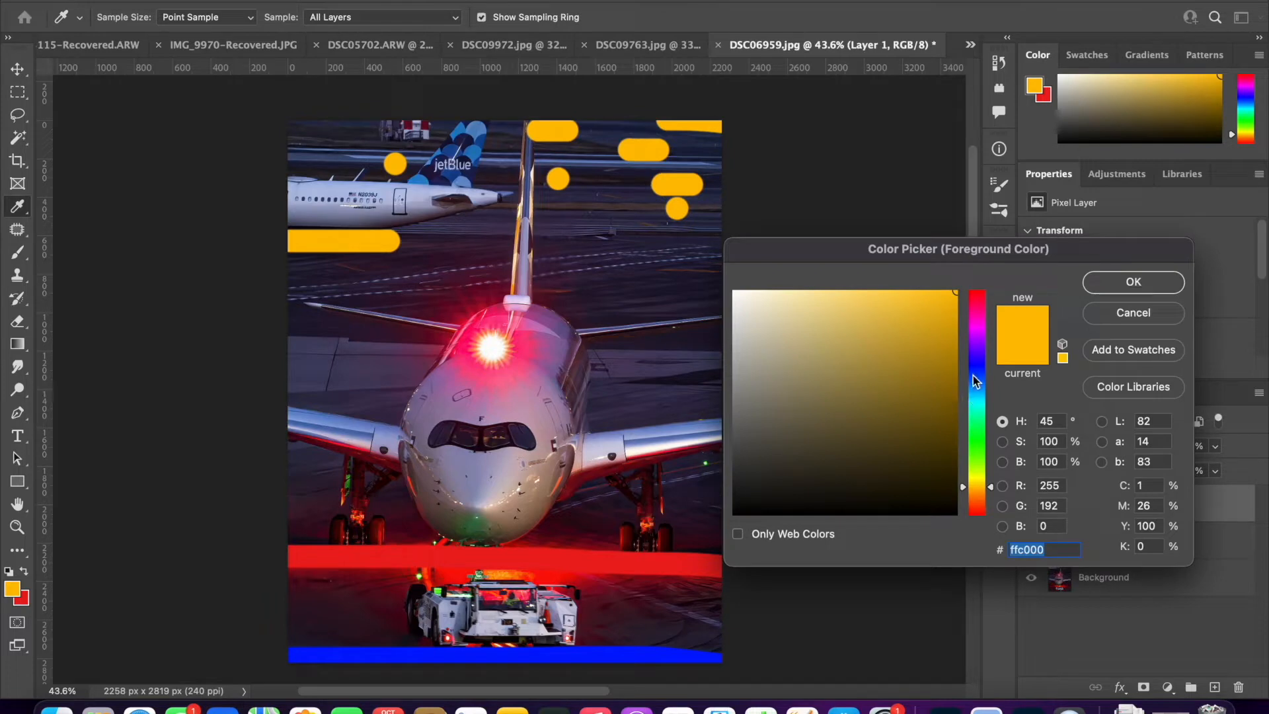
pyautogui.click(976, 397)
pyautogui.click(1131, 281)
pyautogui.moveTo(292, 428); pyautogui.dragTo(726, 394)
pyautogui.moveTo(476, 491); pyautogui.dragTo(486, 211)
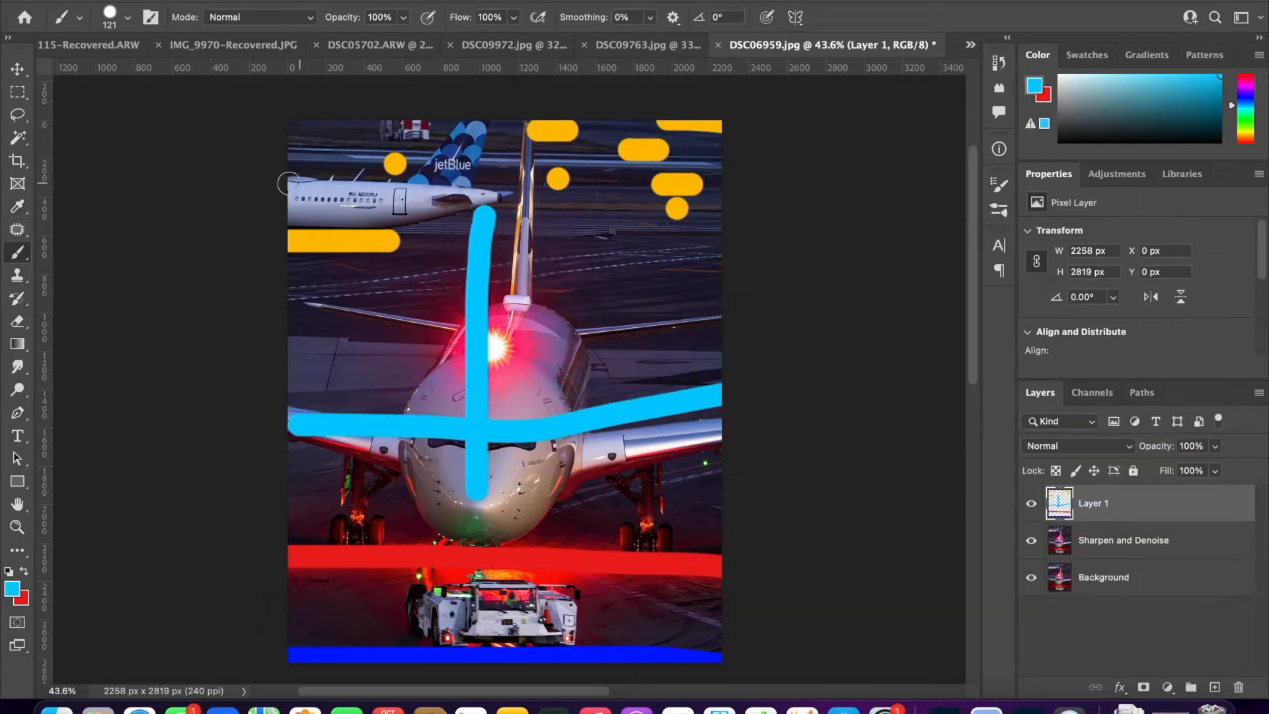
pyautogui.moveTo(290, 202); pyautogui.dragTo(457, 132)
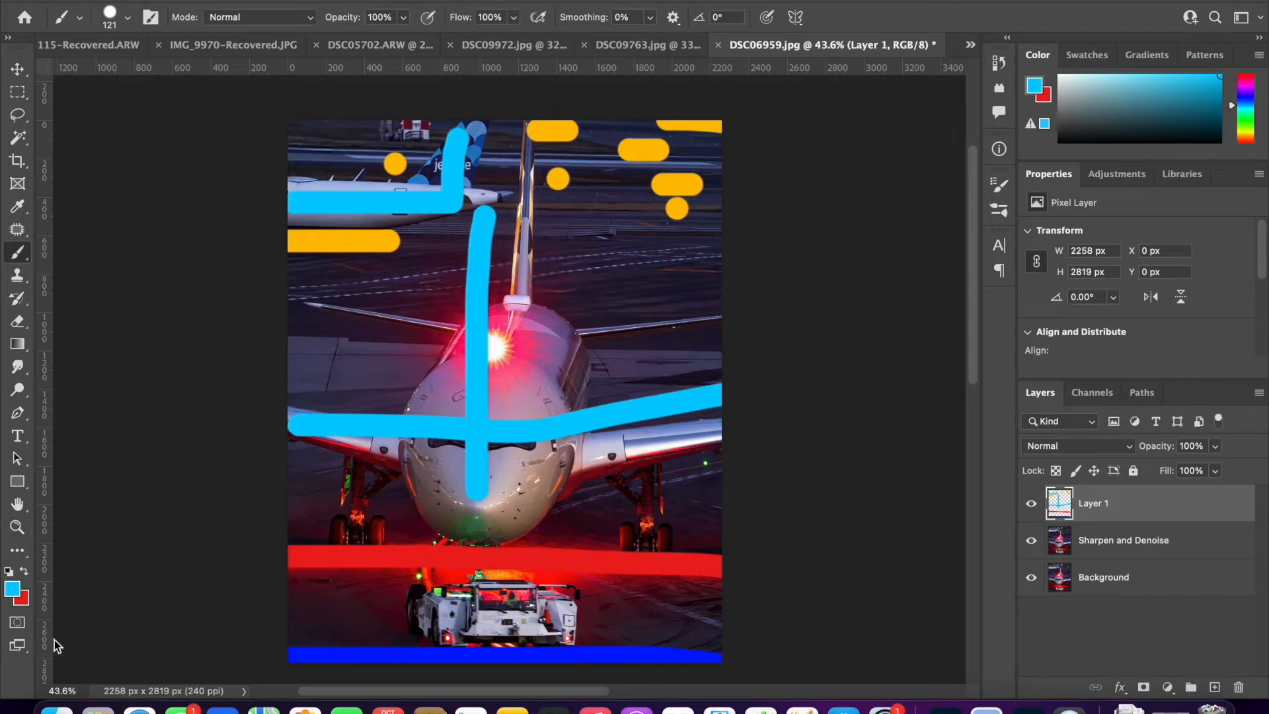
# - Set the foreground colour to black 000000 and brush a downward arrow from the upper background to the aircraft's wing
pyautogui.click(23, 570)
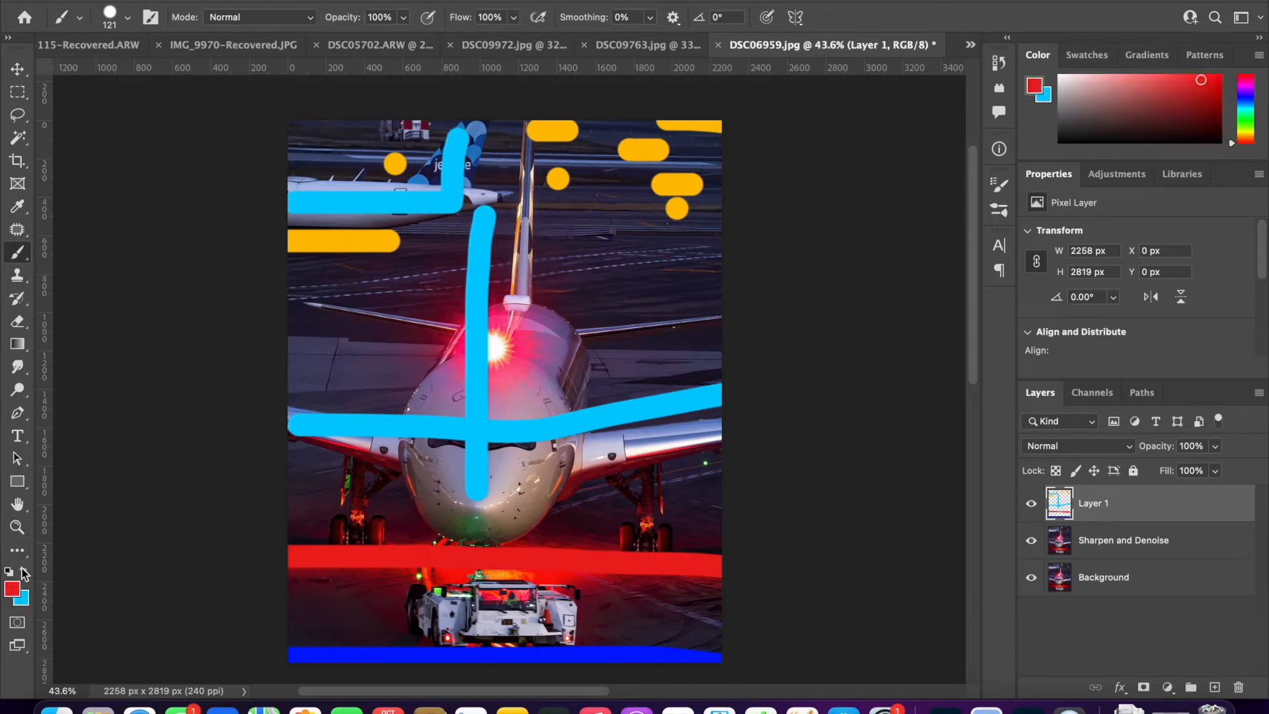
pyautogui.click(24, 571)
pyautogui.click(12, 588)
pyautogui.write('000000')
pyautogui.click(1133, 282)
pyautogui.press('b')
pyautogui.moveTo(590, 148)
pyautogui.mouseDown()
pyautogui.moveTo(589, 335)
pyautogui.moveTo(564, 376)
pyautogui.moveTo(578, 395)
pyautogui.moveTo(630, 404)
pyautogui.moveTo(664, 371)
pyautogui.mouseUp()
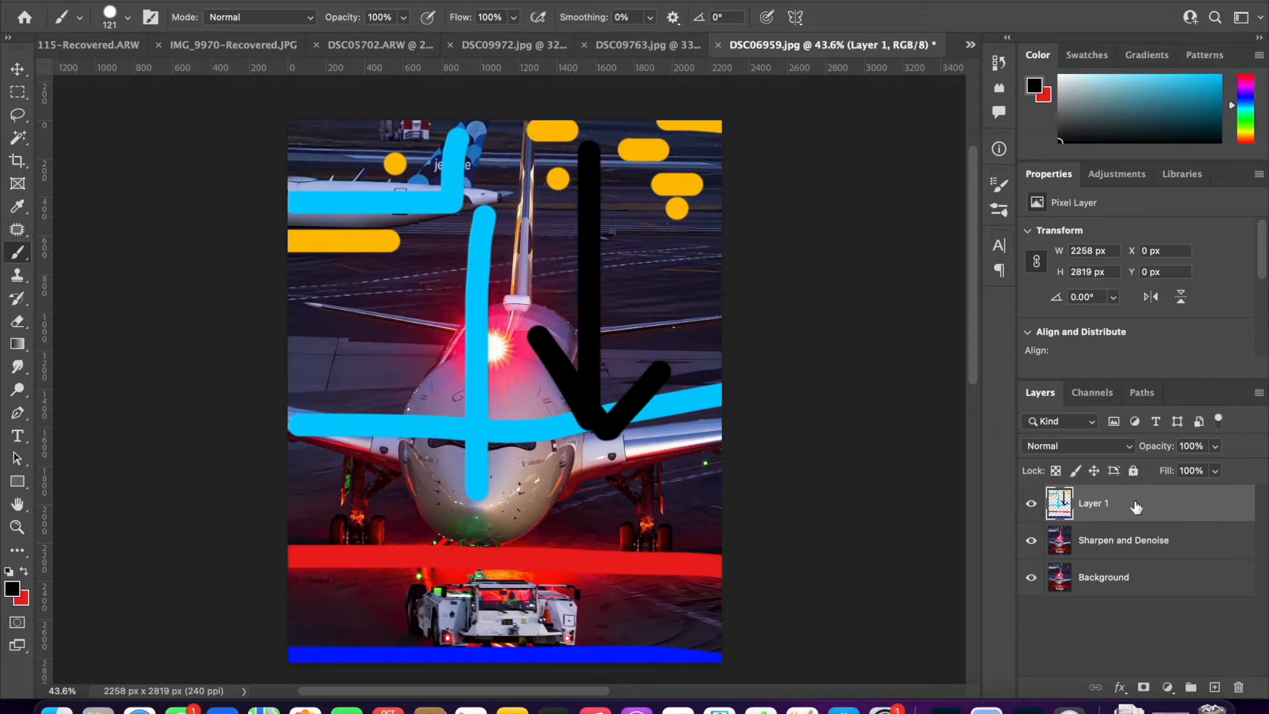
# - Delete the layer holding the painted marks and return to the Move tool
pyautogui.press('Delete')
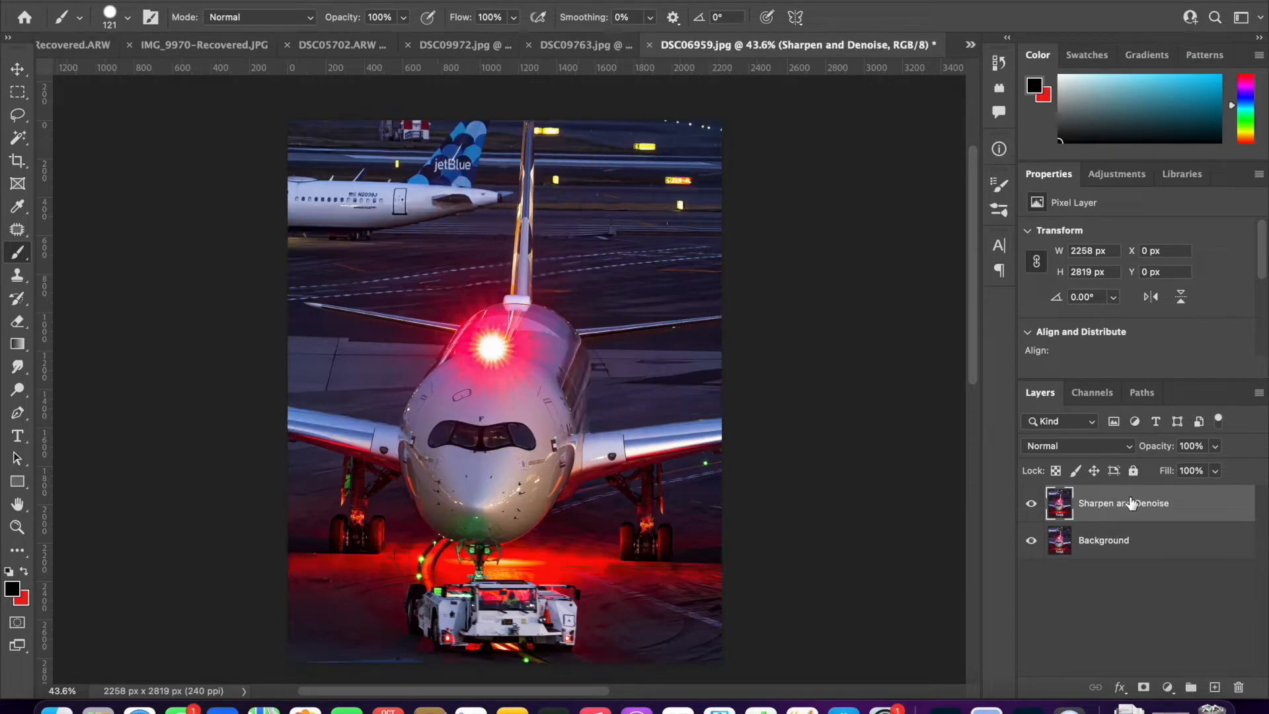
pyautogui.click(17, 69)
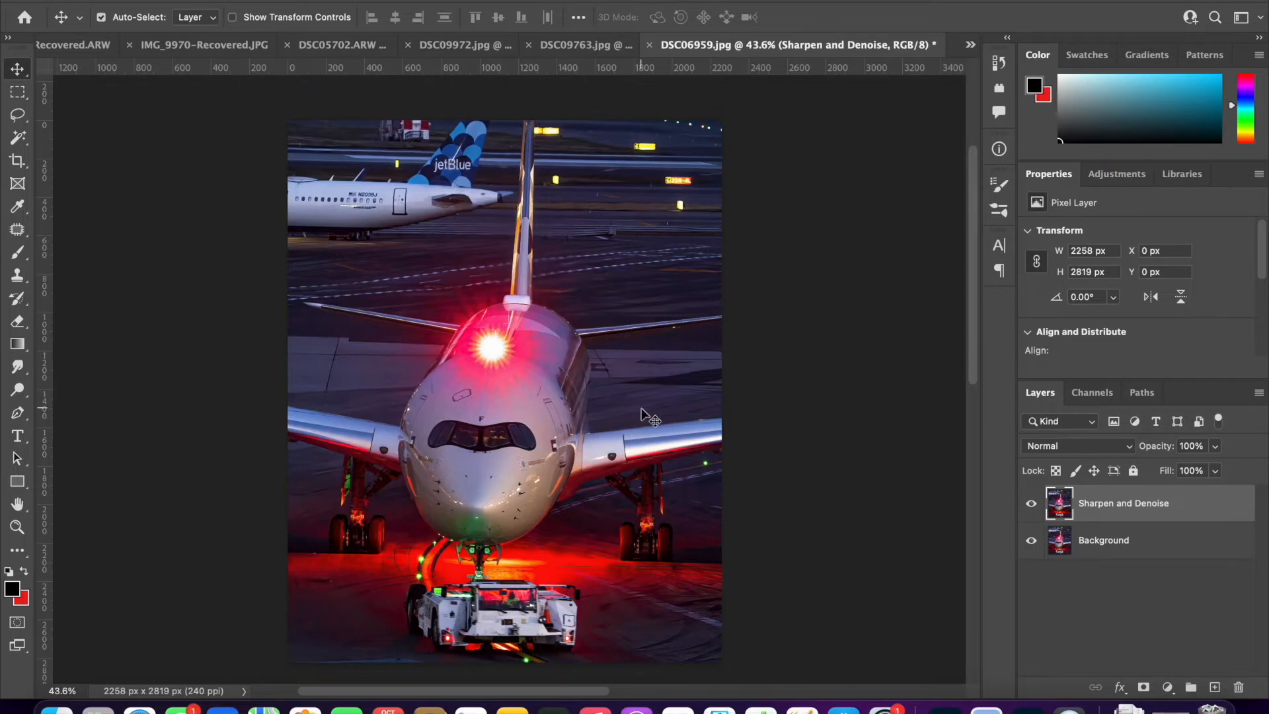
# - Duplicate the Sharpen and Denoise layer and name the copy "Background edit"
pyautogui.press('super+j')
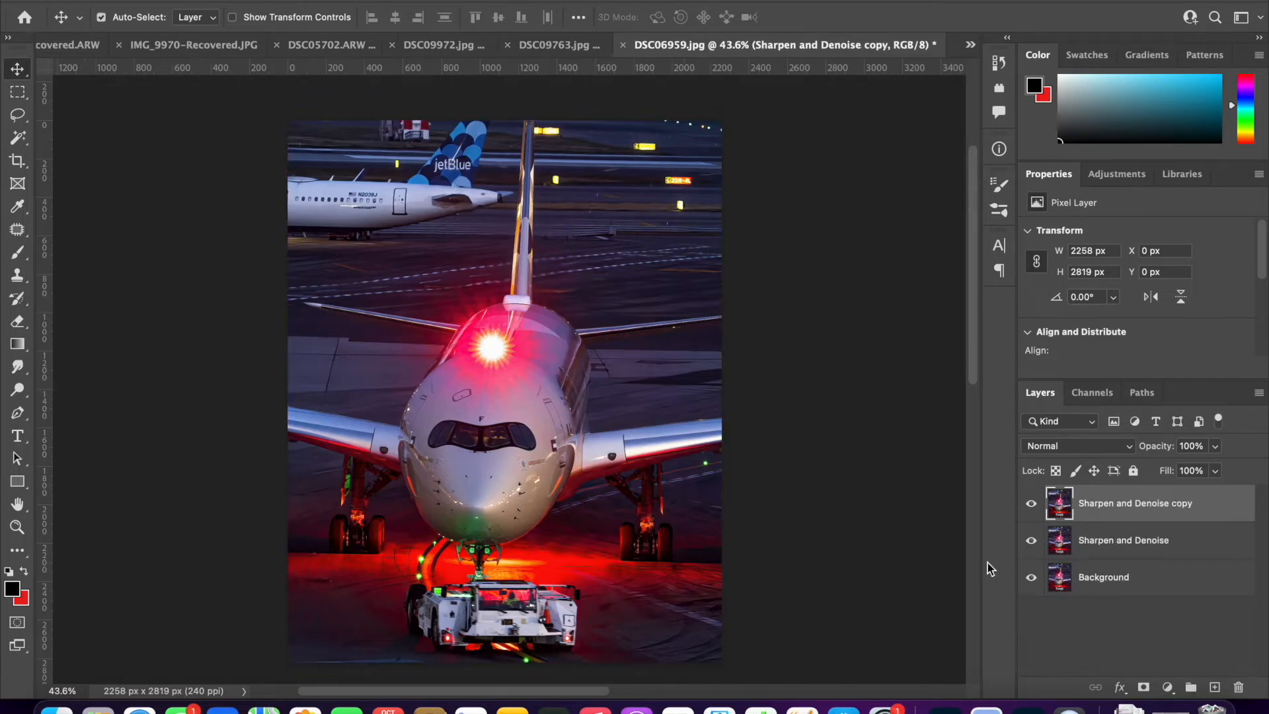
pyautogui.write('Background edit')
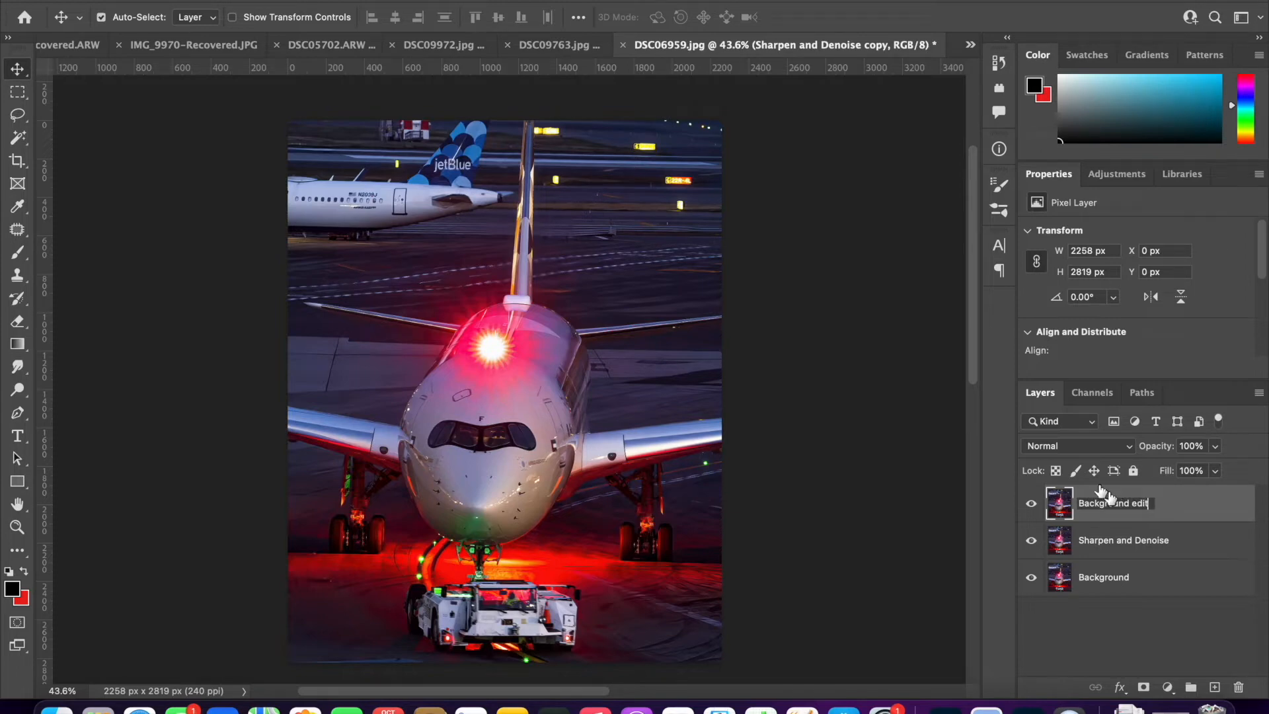
pyautogui.press('Return')
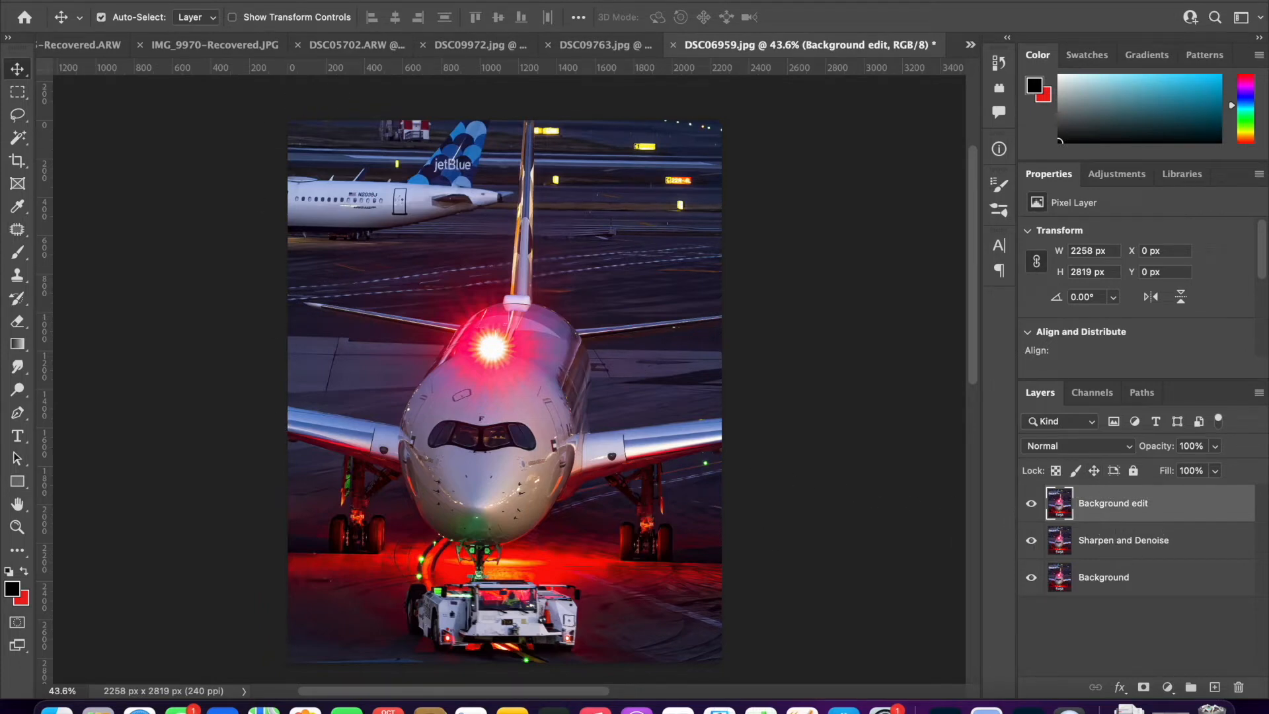
# - Convert the Background edit layer to a smart object for smart filters
pyautogui.click(404, 1)
pyautogui.click(409, 20)
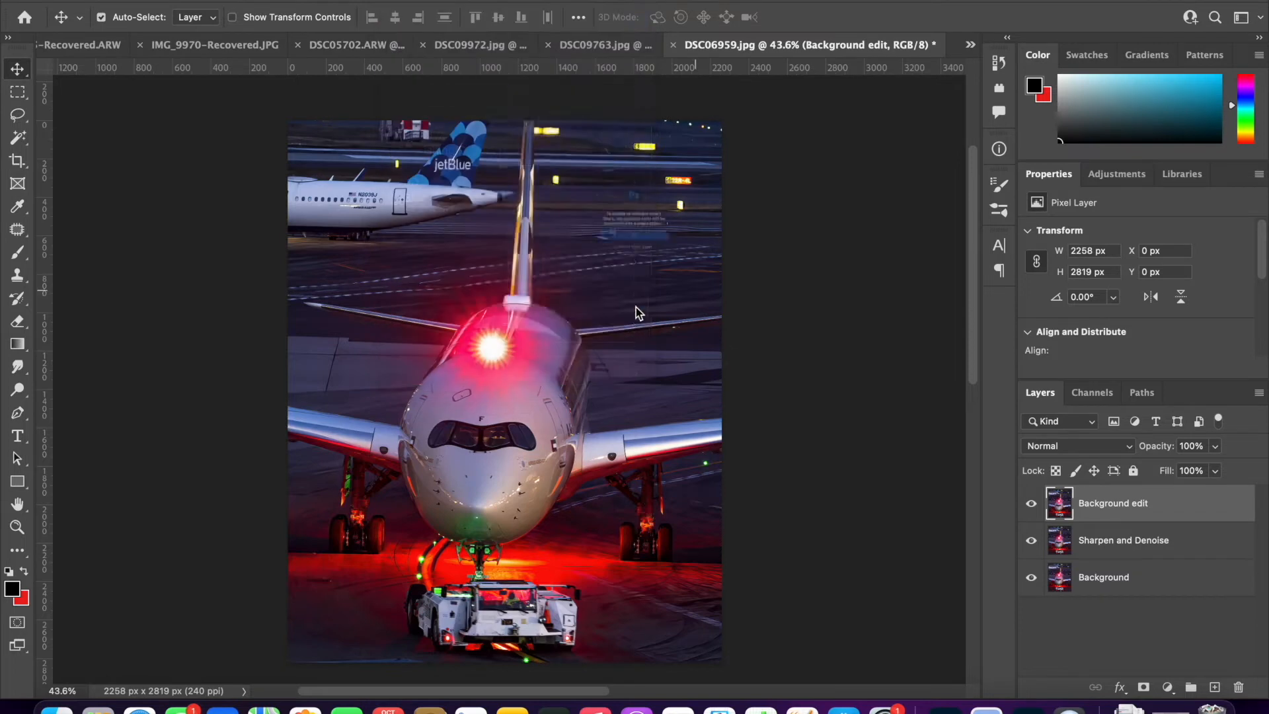
pyautogui.click(645, 268)
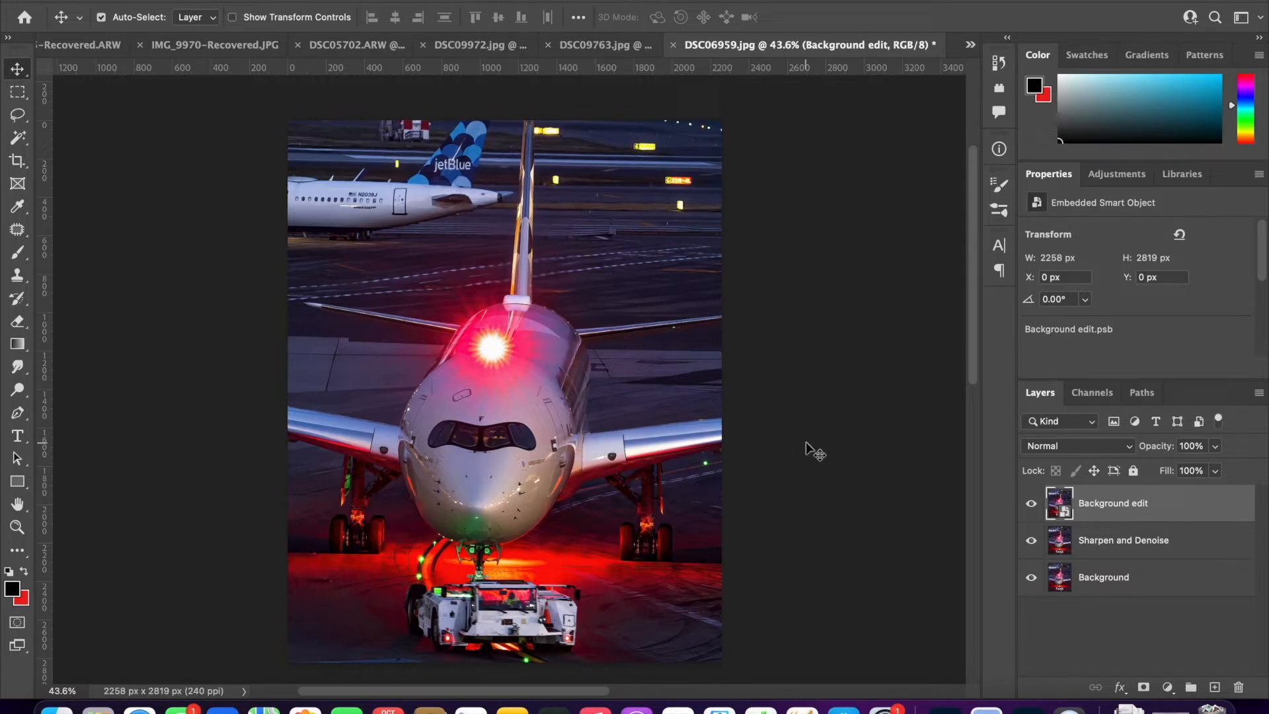
# - Duplicate the Background edit smart object and name the copy "Aircraft mask"
pyautogui.press('super+j')
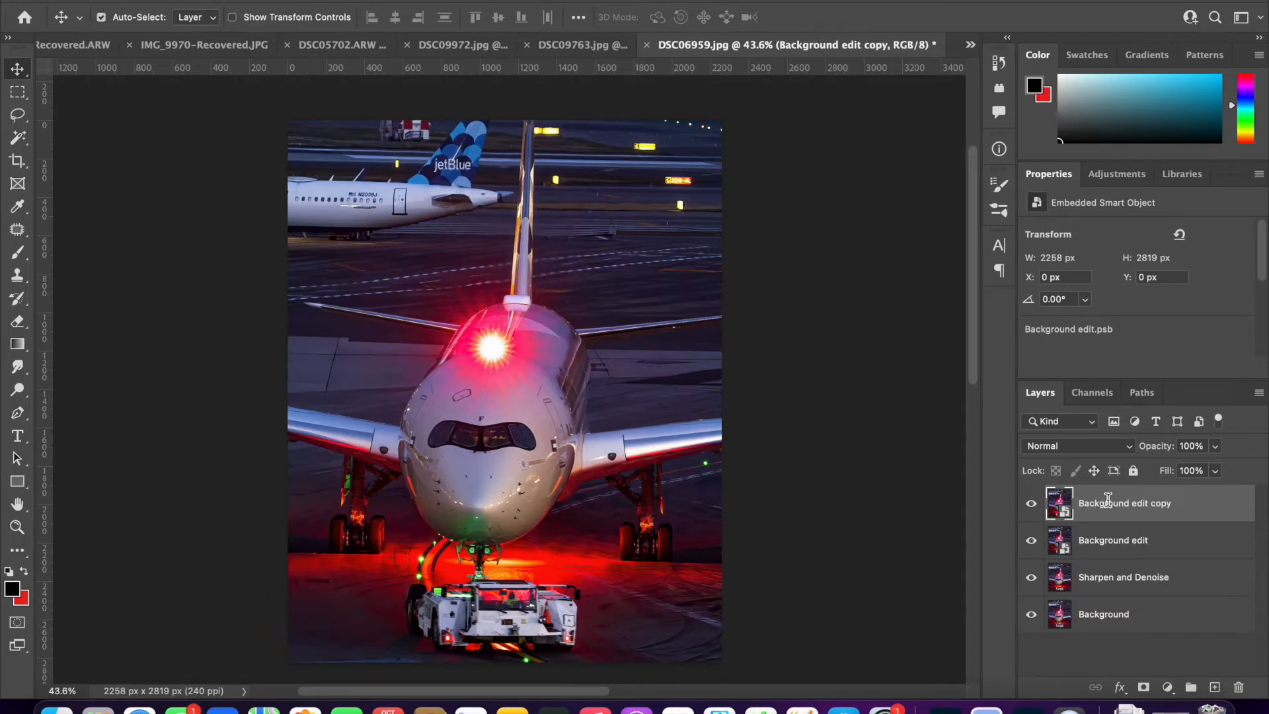
pyautogui.write('AI')
pyautogui.press('Return')
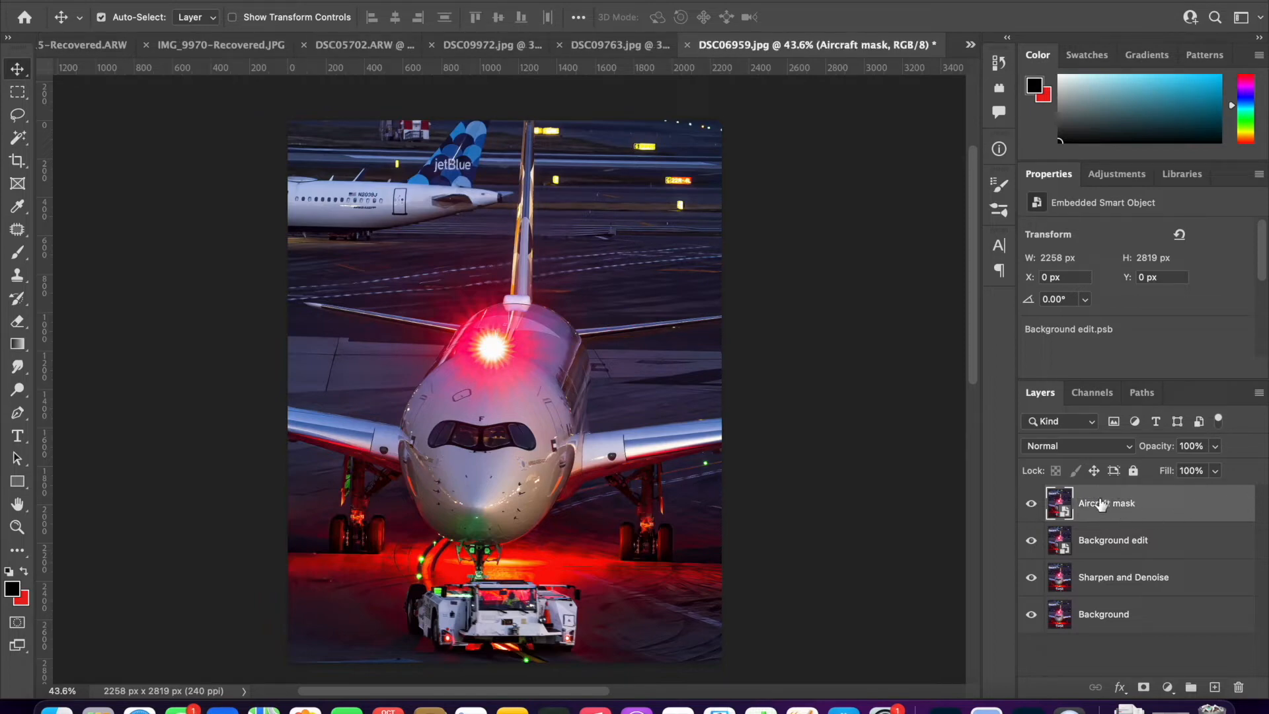
# - Try selecting the aircraft's nose and fuselage with the Quick Selection tool, and clear the selection
pyautogui.click(17, 115)
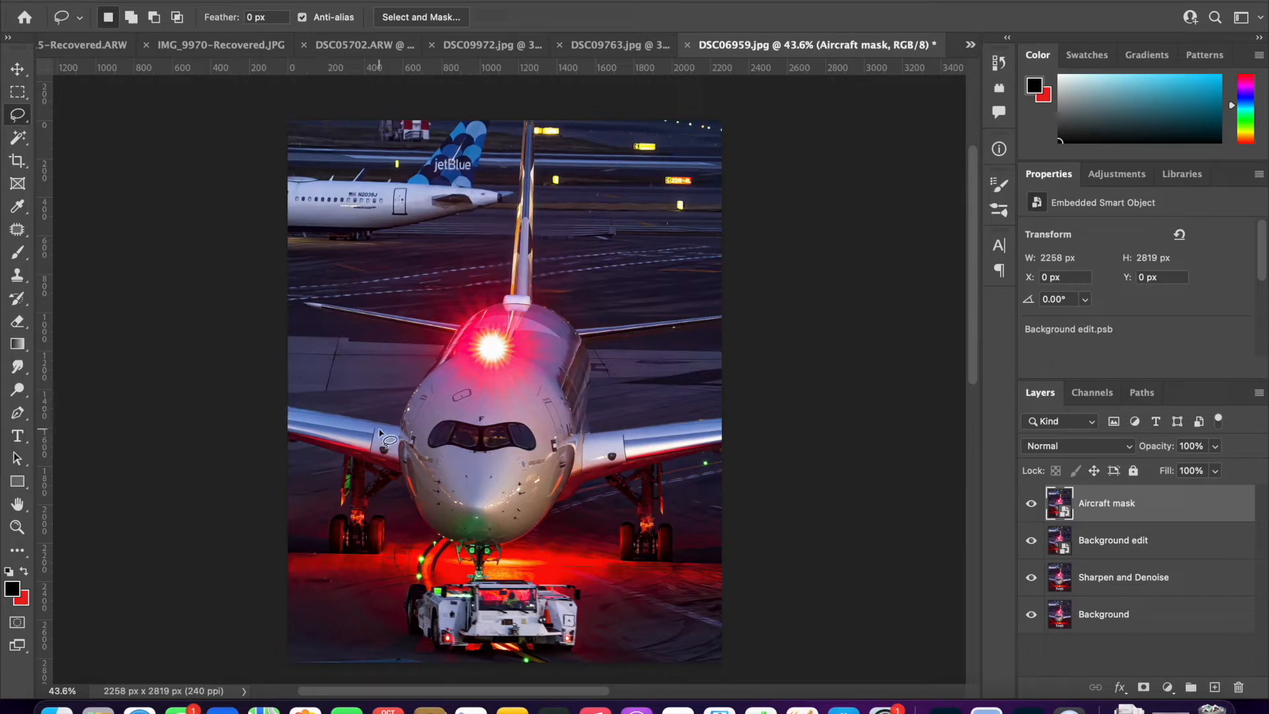
pyautogui.click(17, 137)
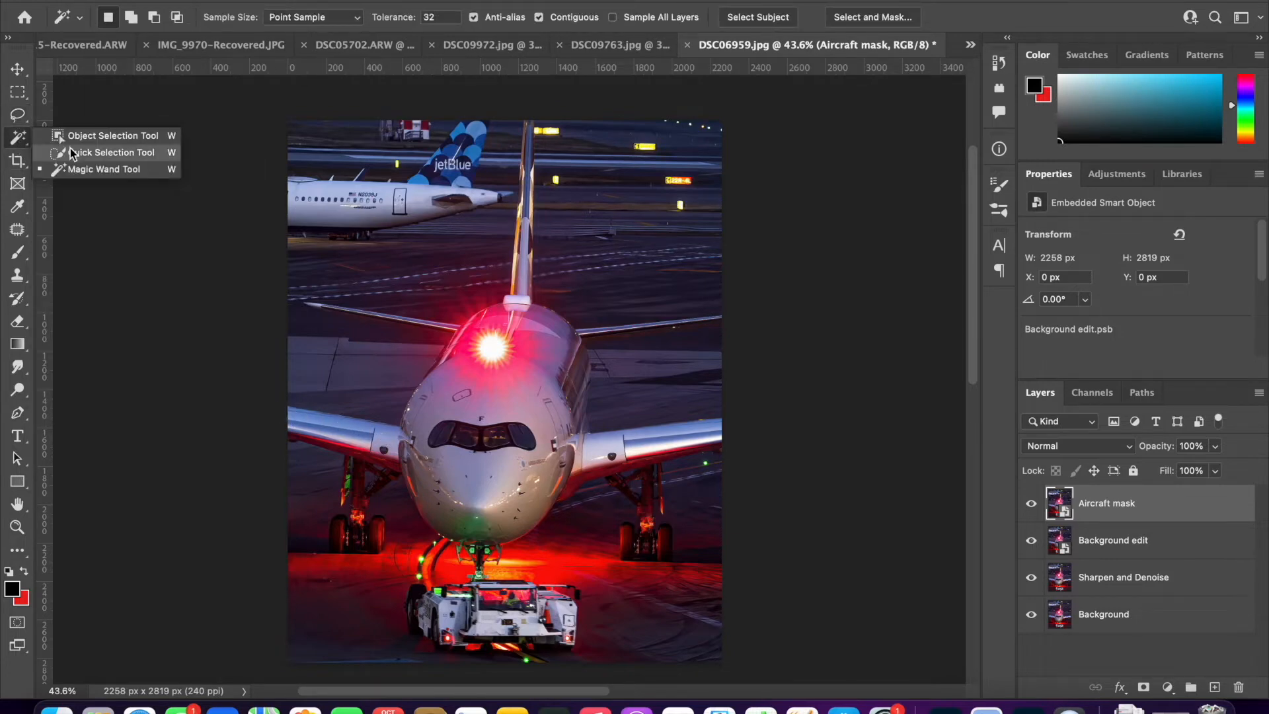
pyautogui.click(75, 156)
pyautogui.moveTo(405, 373)
pyautogui.mouseDown()
pyautogui.moveTo(471, 394)
pyautogui.moveTo(555, 318)
pyautogui.moveTo(518, 476)
pyautogui.mouseUp()
pyautogui.press('super+d')
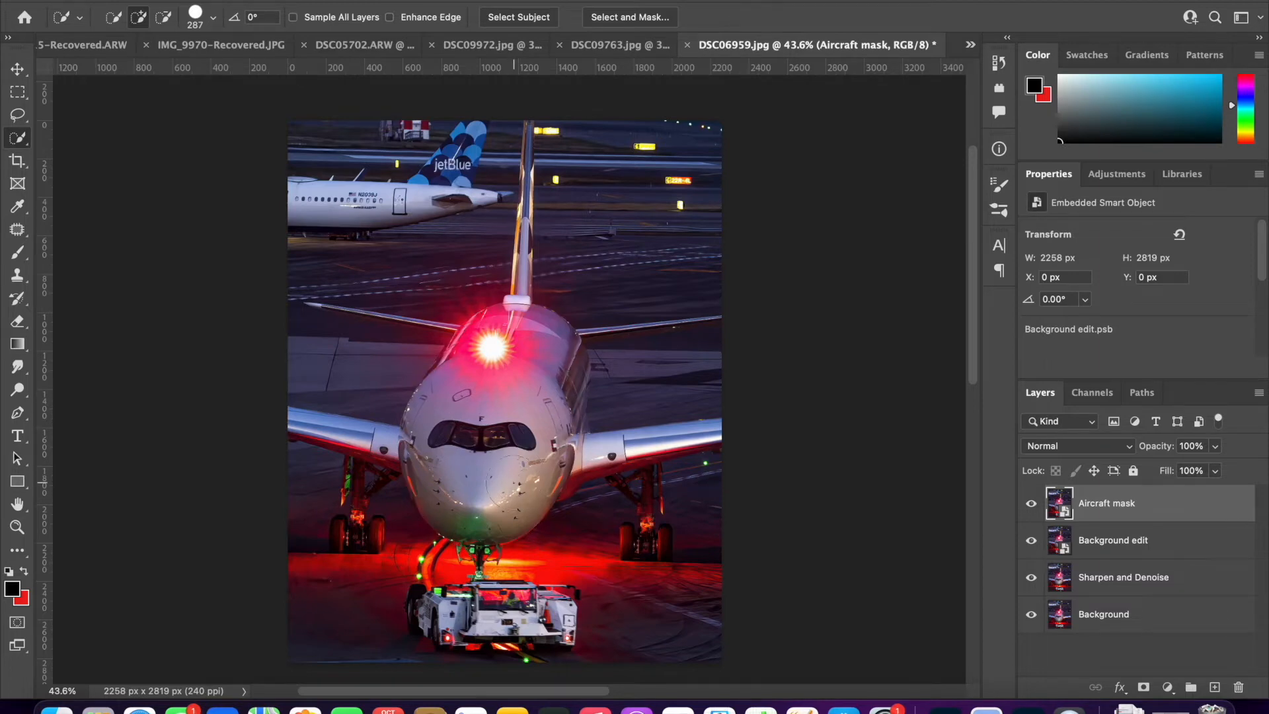
# - Try an automatic subject selection of the aircraft, refine it along both wings with Quick Selection, and clear it
pyautogui.click(355, 0)
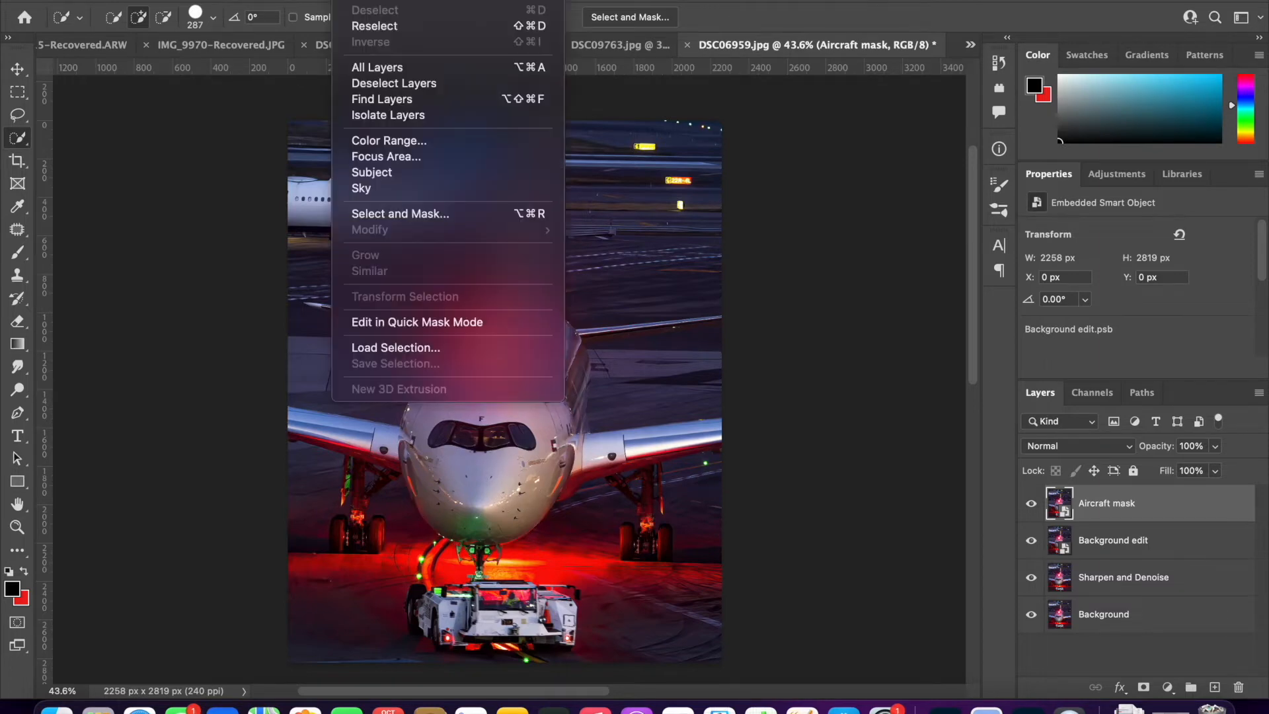
pyautogui.click(387, 173)
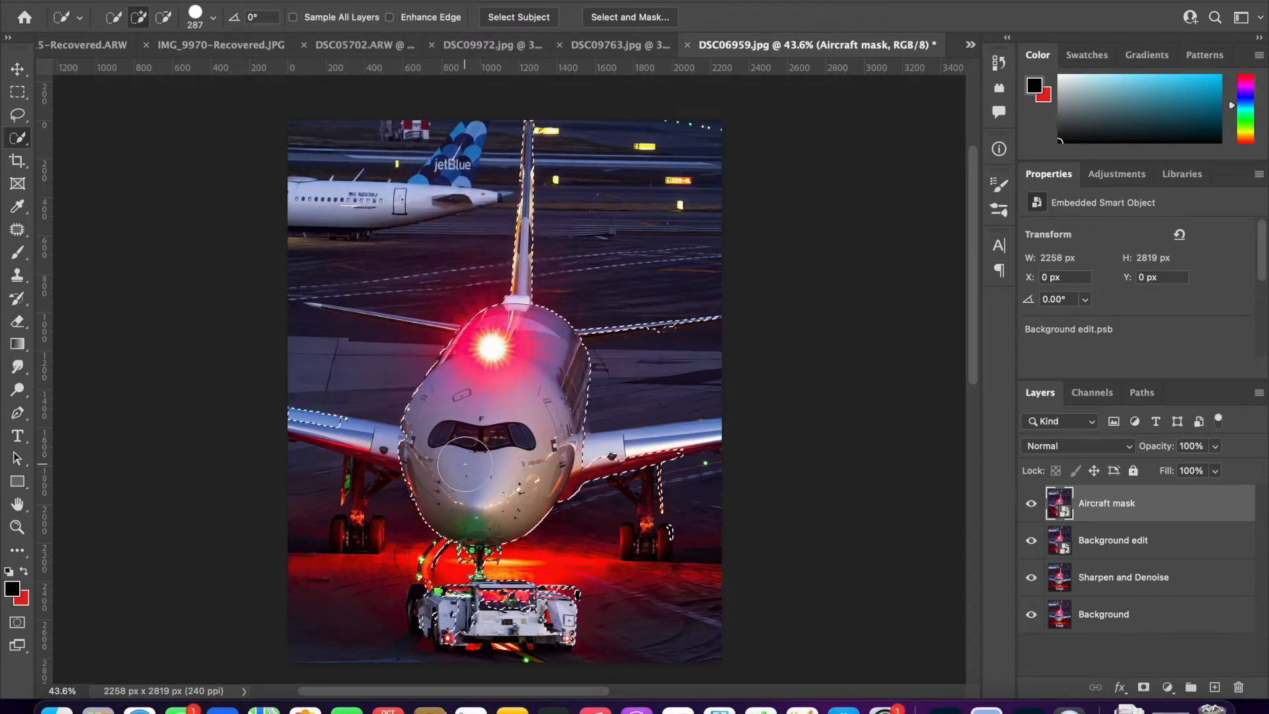
pyautogui.moveTo(362, 380); pyautogui.dragTo(324, 381)
pyautogui.moveTo(381, 450); pyautogui.dragTo(367, 434)
pyautogui.moveTo(590, 454); pyautogui.dragTo(681, 439)
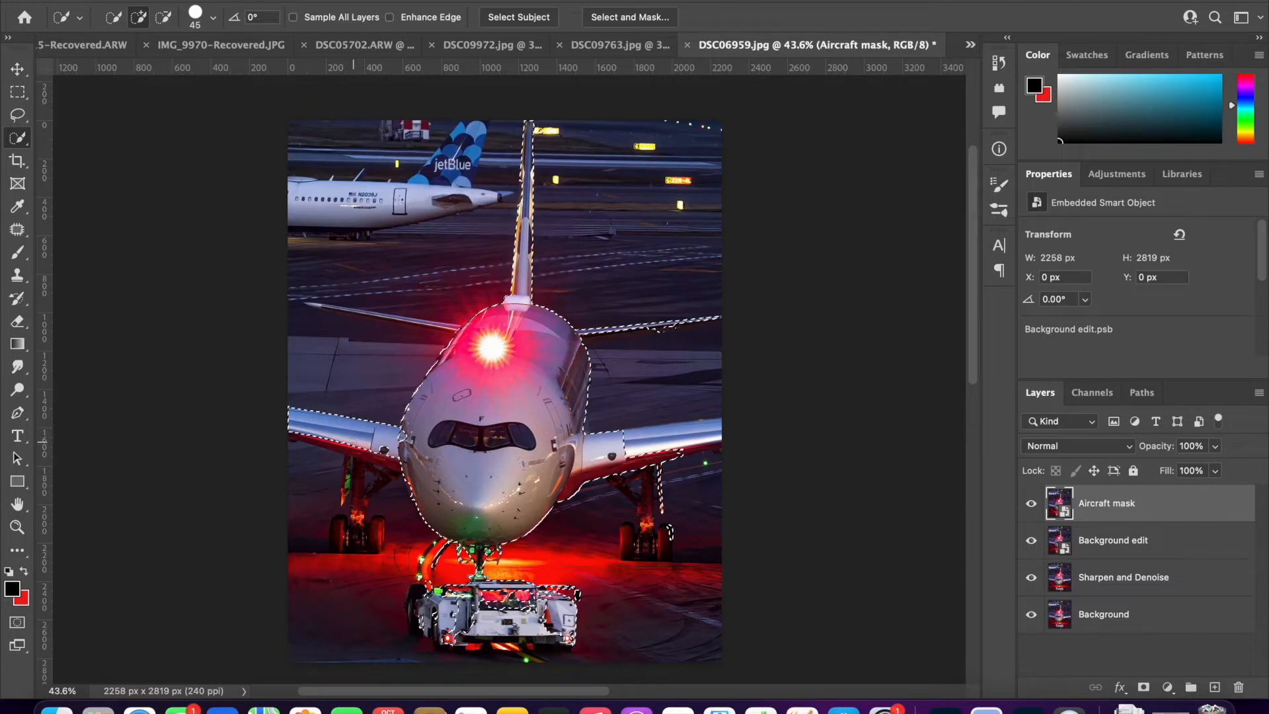
pyautogui.press('alt')
pyautogui.keyDown('alt'); pyautogui.click(336, 411); pyautogui.keyUp('alt')
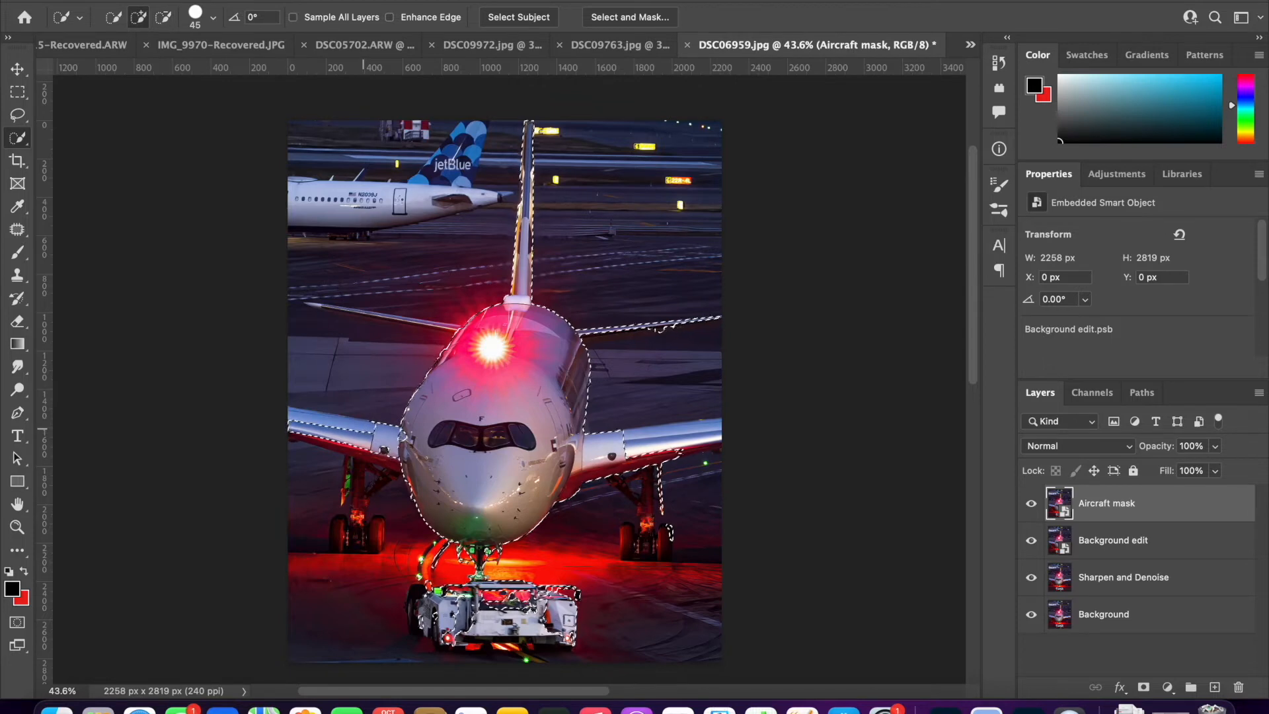
pyautogui.press('super+d')
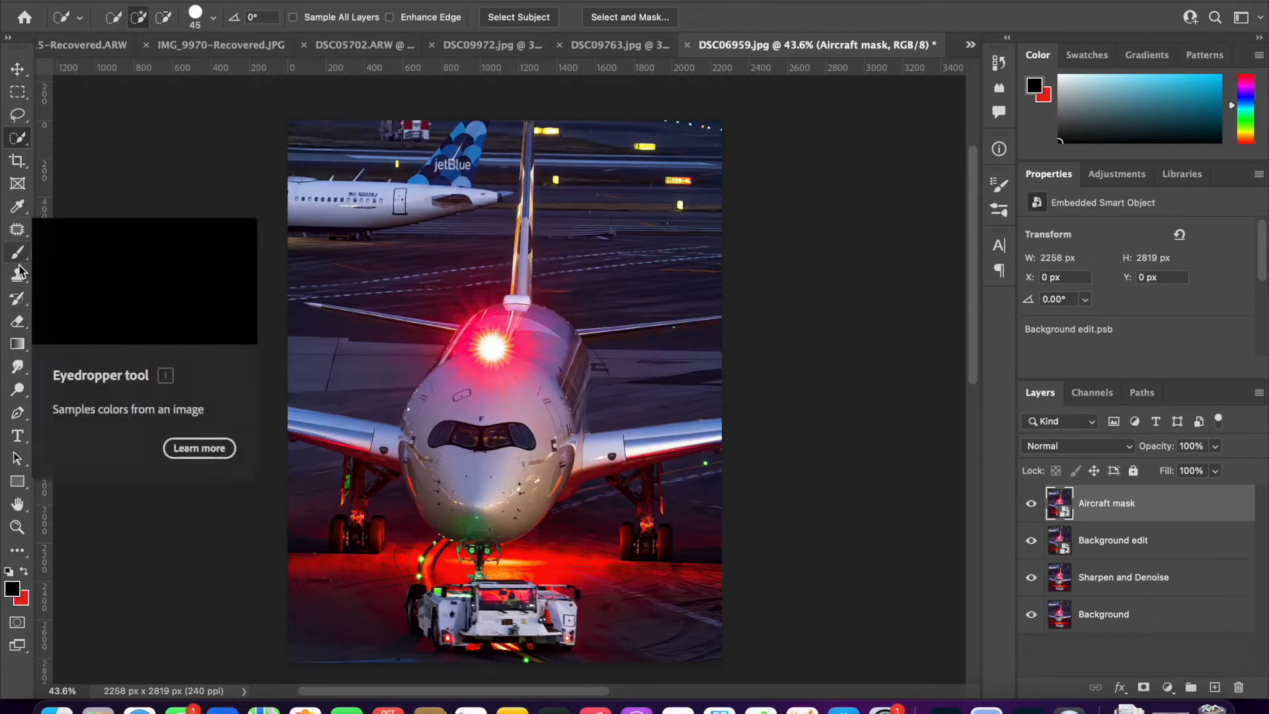
# - Start a Pen tool path at the photo's left border and trace the left wing's upper edge to the fuselage
pyautogui.press('p')
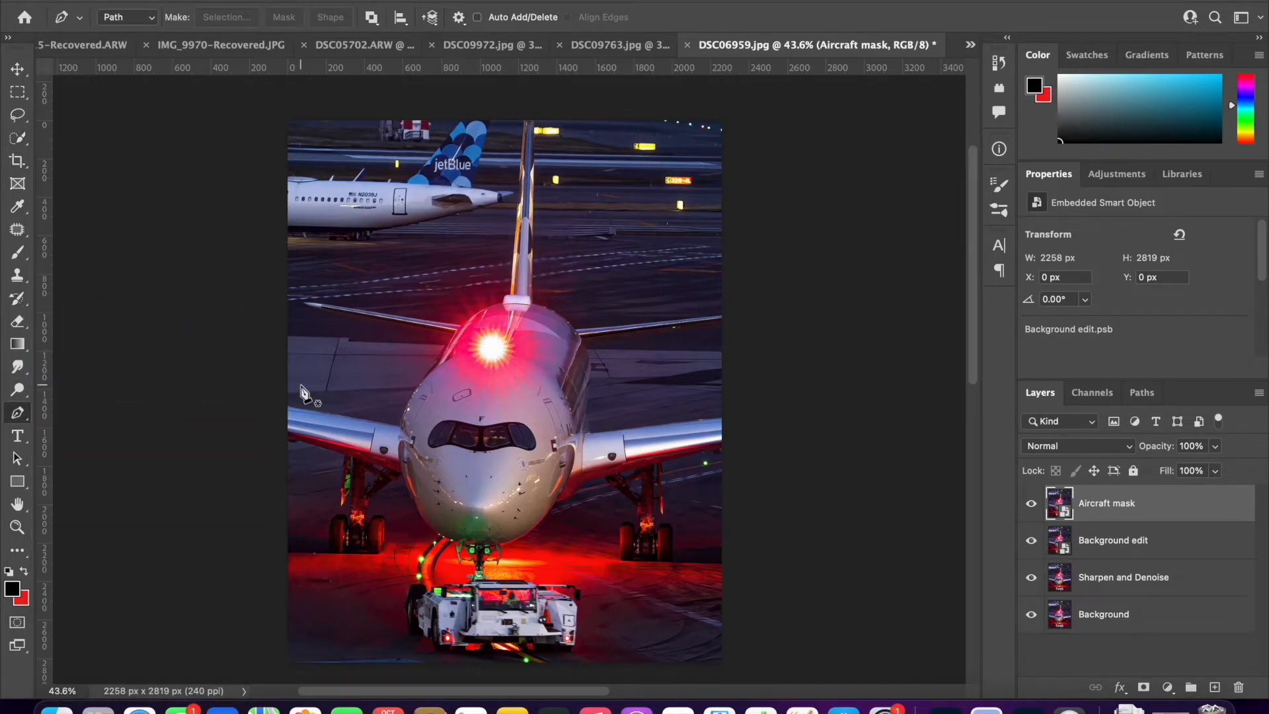
pyautogui.scroll(5, 301, 387)
pyautogui.scroll(6, 301, 387)
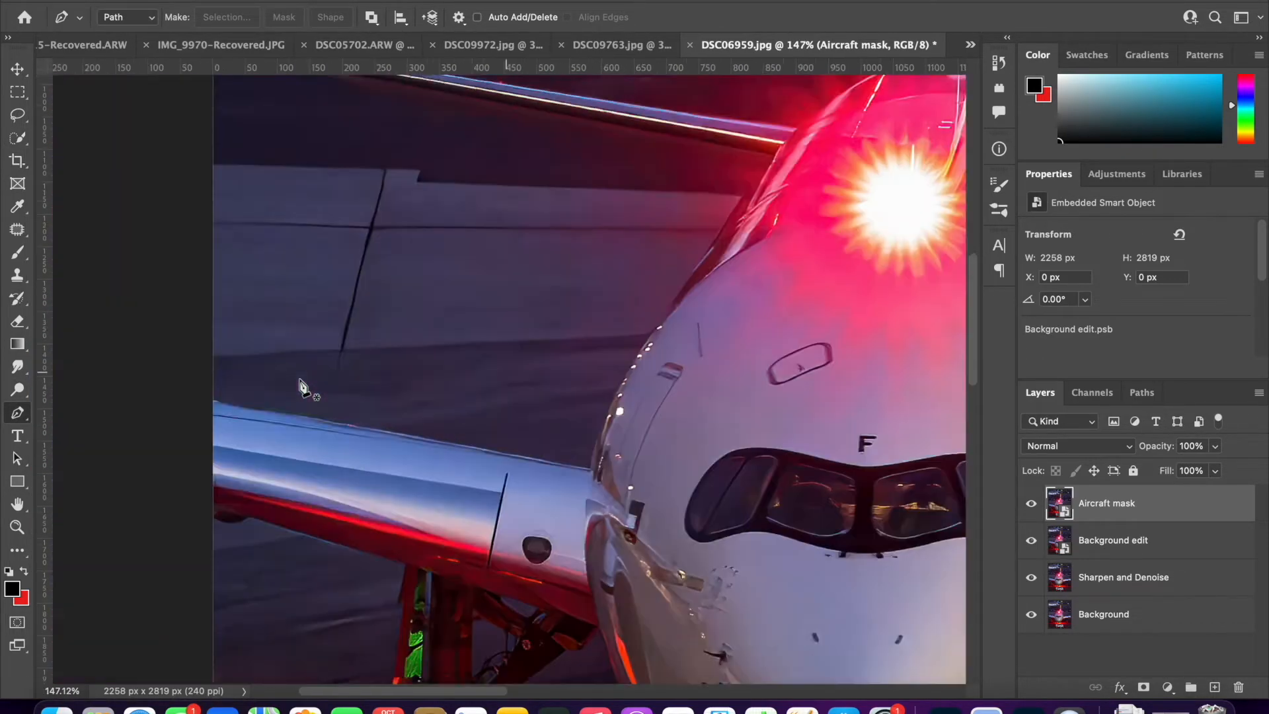
pyautogui.hscroll(5, 311, 390)
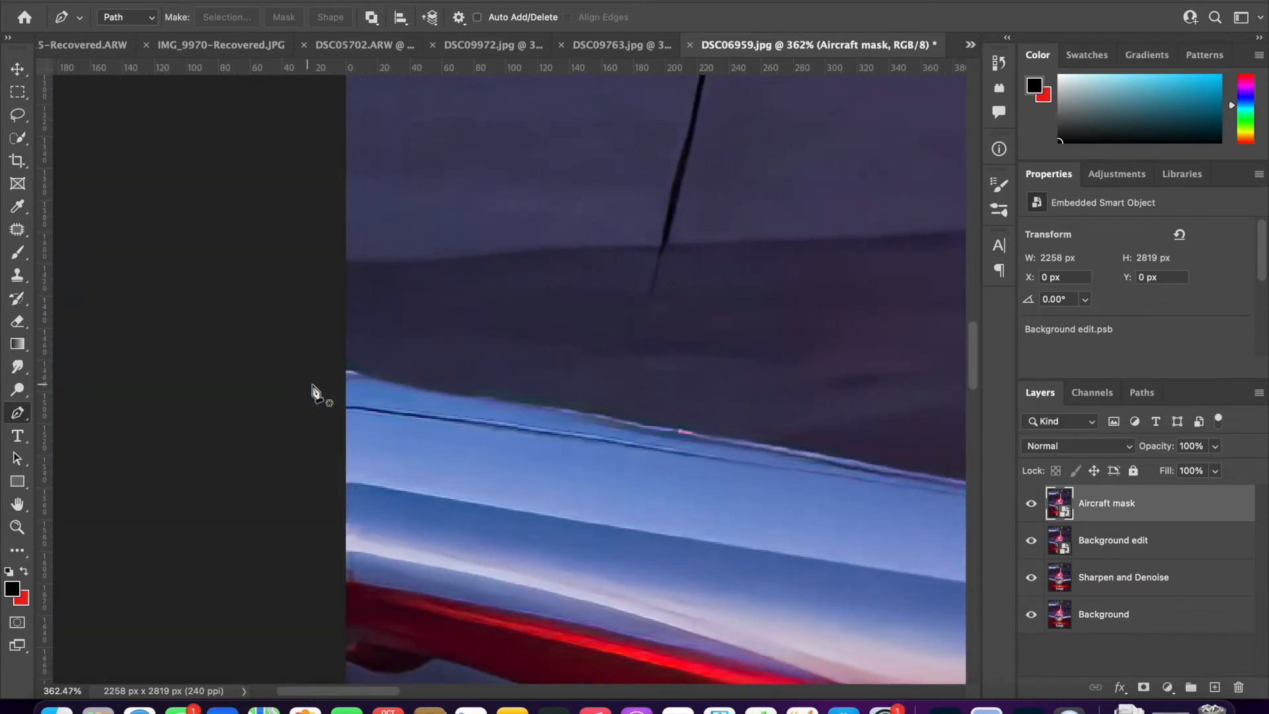
pyautogui.click(344, 373)
pyautogui.hscroll(4, 344, 377)
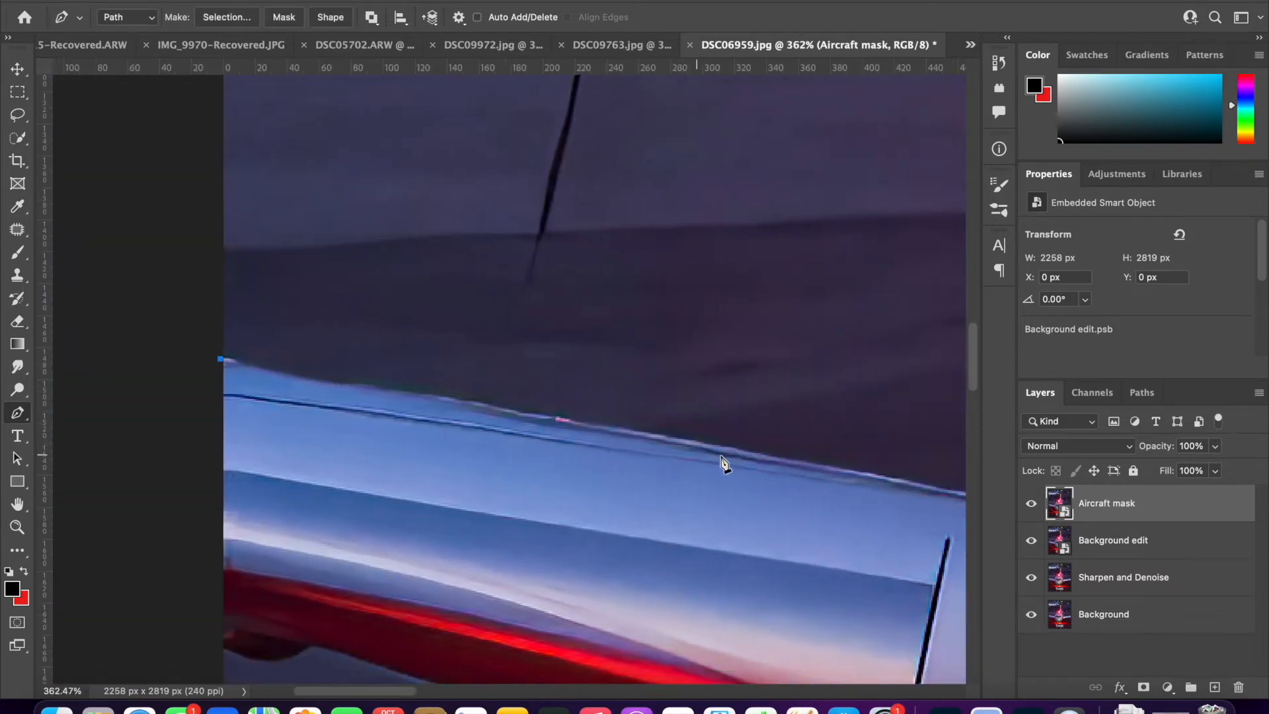
pyautogui.click(766, 459)
pyautogui.hscroll(4, 768, 462)
pyautogui.hscroll(1, 768, 463)
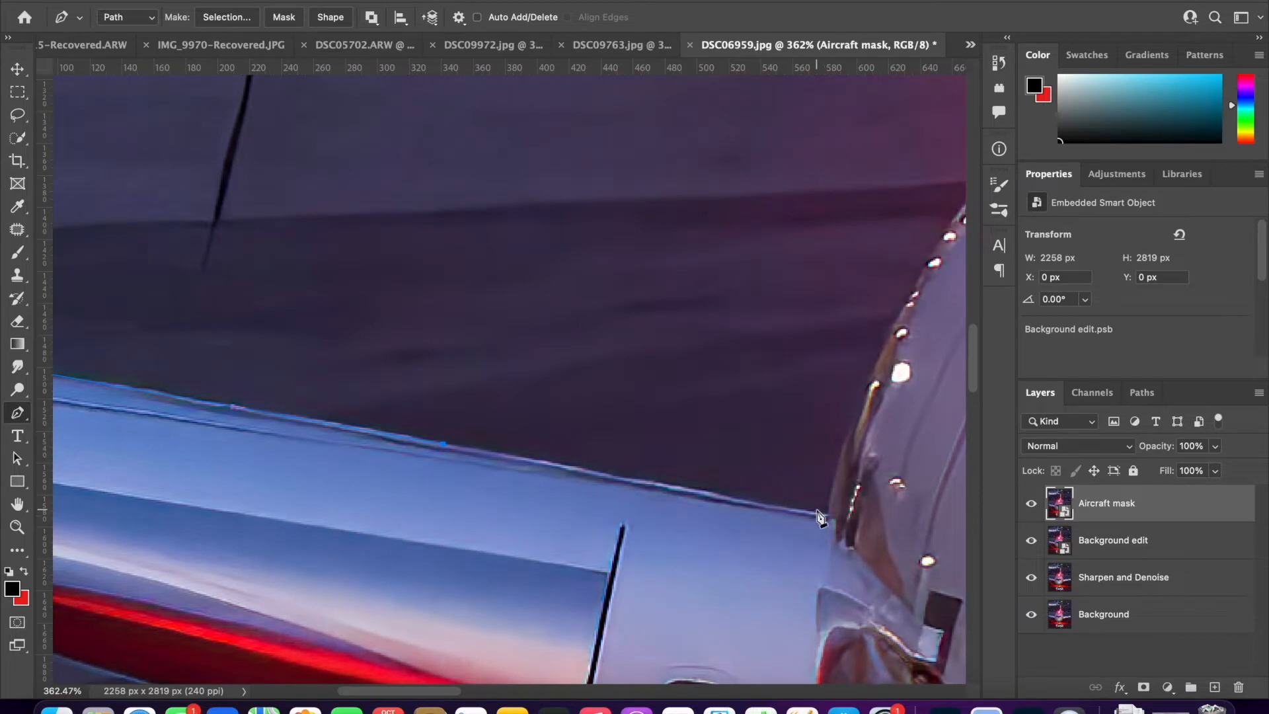
pyautogui.click(828, 514)
pyautogui.hscroll(3, 830, 519)
# - Continue the path up the fuselage's left side from the wing joint to the root of the left tailplane
pyautogui.scroll(1, 829, 518)
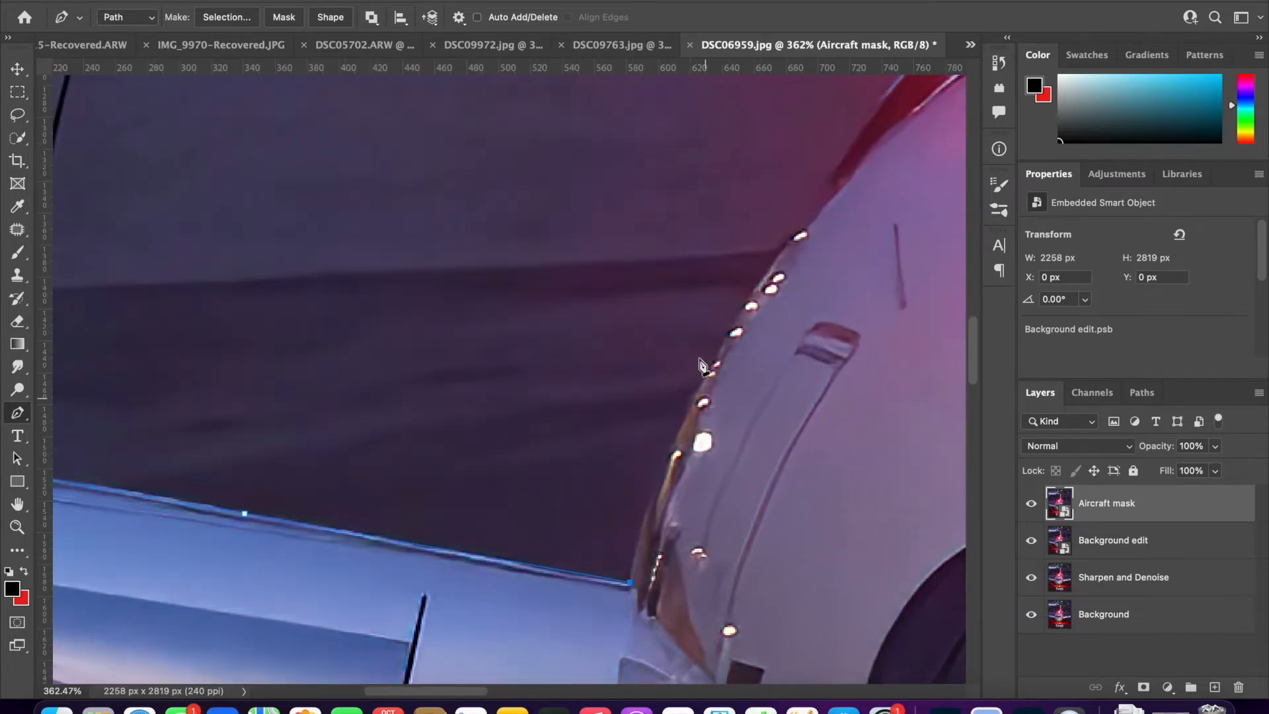
pyautogui.moveTo(740, 309); pyautogui.dragTo(819, 202)
pyautogui.scroll(7, 820, 208)
pyautogui.hscroll(5, 820, 208)
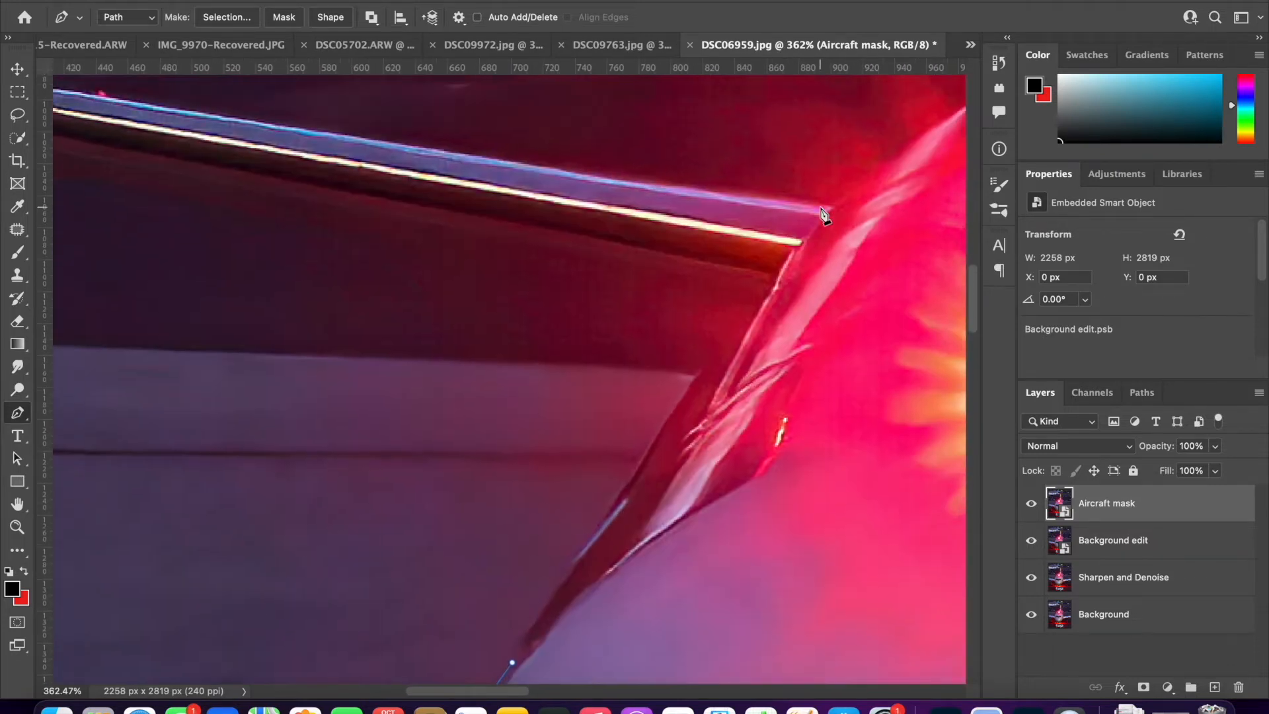
pyautogui.click(778, 272)
pyautogui.scroll(-5, 779, 273)
pyautogui.scroll(5, 584, 306)
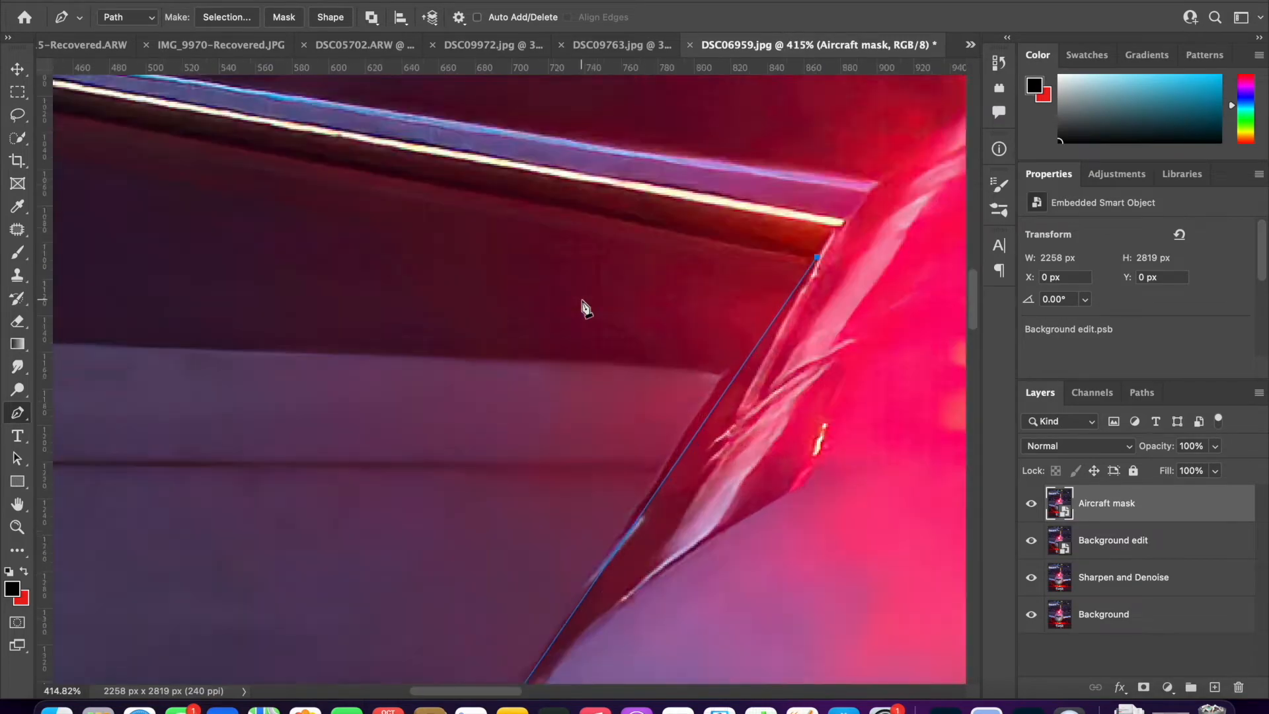
# - Try to trace the underside of the left tailplane out to its tip
pyautogui.hscroll(-4, 584, 306)
pyautogui.scroll(4, 584, 306)
pyautogui.click(343, 374)
pyautogui.hscroll(-7, 343, 374)
pyautogui.moveTo(219, 317); pyautogui.dragTo(121, 295)
pyautogui.click(106, 264)
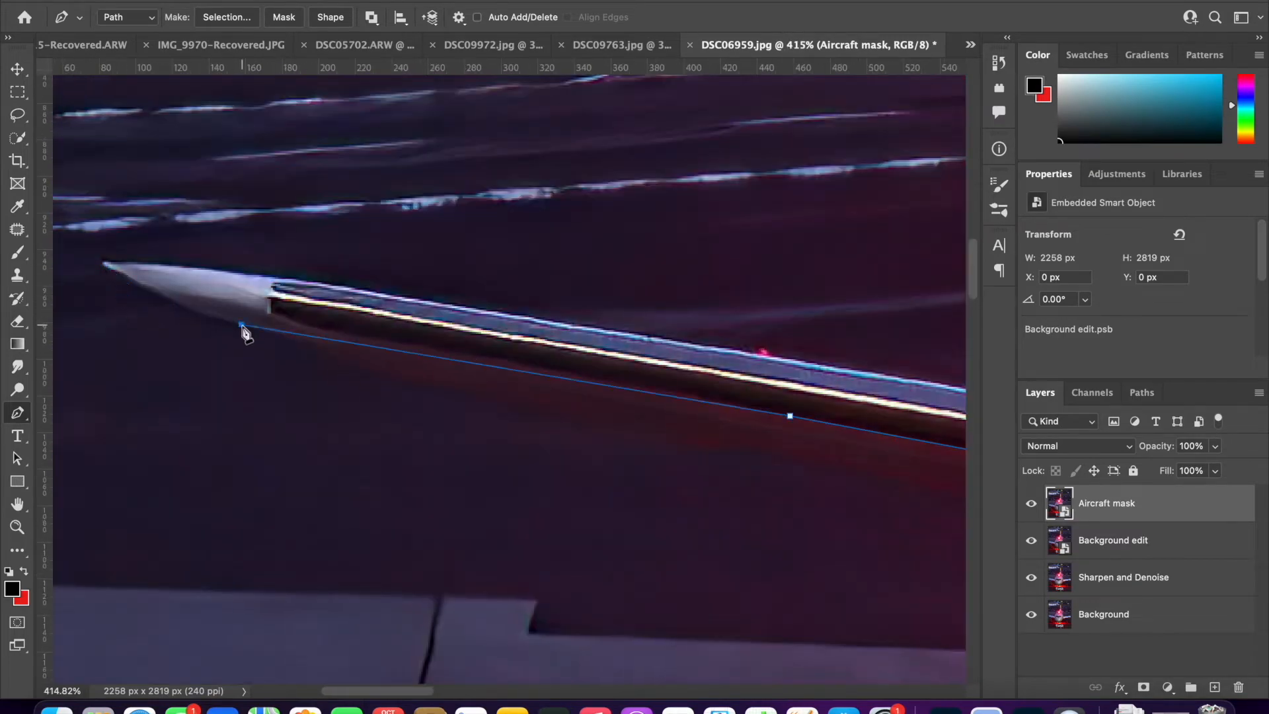
# - Redo the path along the fuselage's upper left side and anchor it at the left tailplane's lower root
pyautogui.hscroll(10, 812, 416)
pyautogui.scroll(-5, 813, 417)
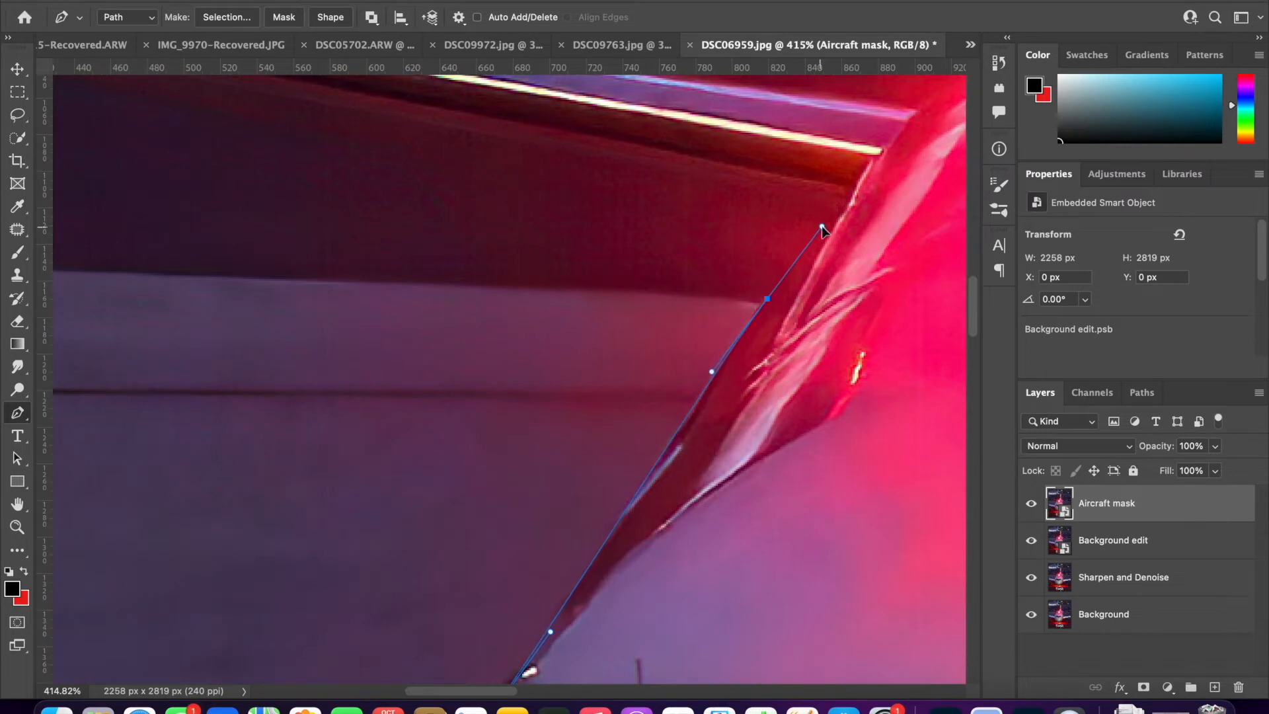
pyautogui.scroll(5, 631, 284)
pyautogui.hscroll(-3, 632, 283)
pyautogui.click(227, 382)
pyautogui.hscroll(5, 382, 363)
pyautogui.press('super+z')
pyautogui.press('super+z')
pyautogui.click(694, 404)
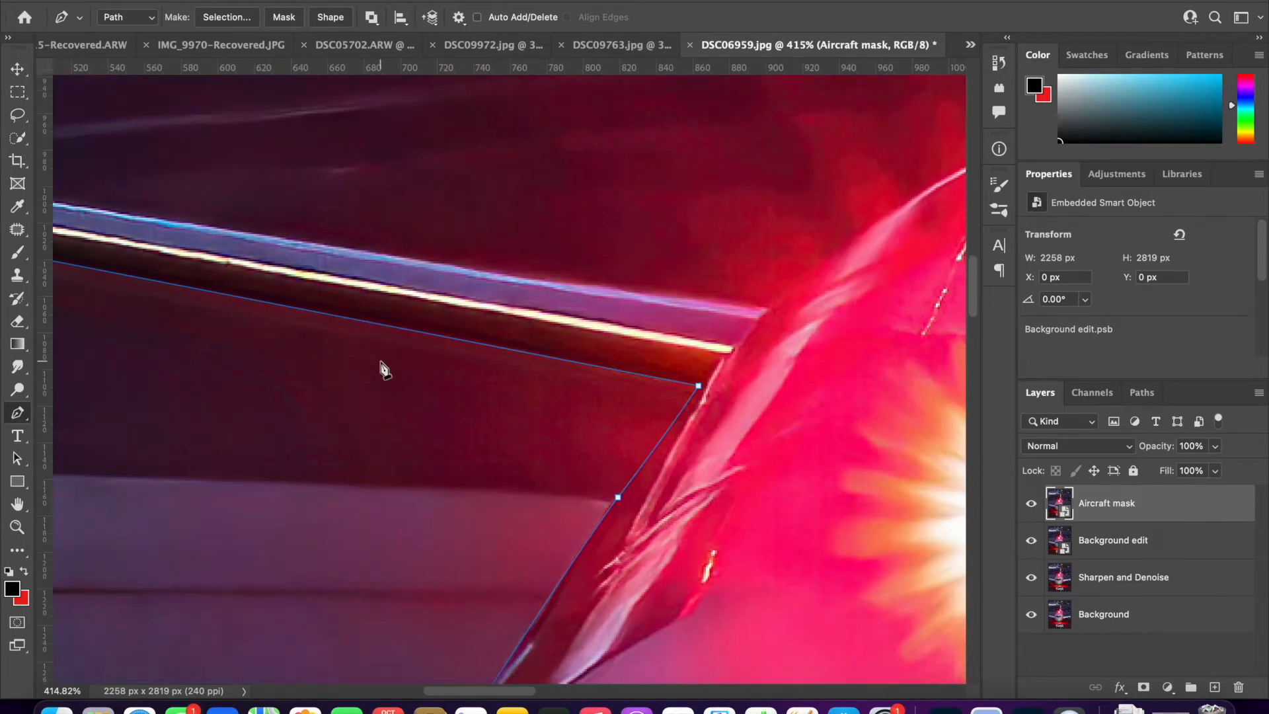
# - Trace the left tailplane's underside outward and carry the path around its pointed tip
pyautogui.hscroll(-4, 536, 417)
pyautogui.click(336, 301)
pyautogui.hscroll(-8, 336, 301)
pyautogui.click(238, 279)
pyautogui.hscroll(-4, 238, 280)
pyautogui.click(369, 318)
pyautogui.click(302, 283)
pyautogui.moveTo(309, 281); pyautogui.dragTo(323, 280)
pyautogui.moveTo(473, 293); pyautogui.dragTo(512, 308)
# - Trace the left tailplane's upper edge from near the tip back to the fuselage
pyautogui.hscroll(7, 513, 308)
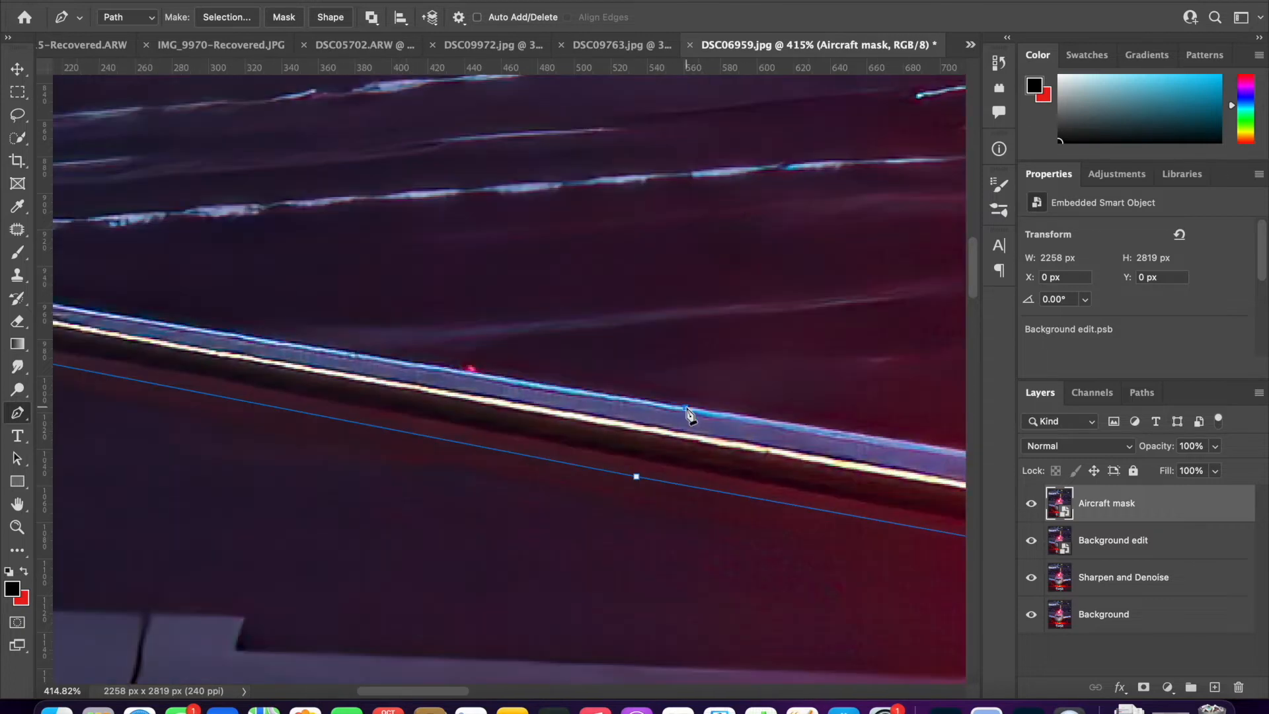
pyautogui.click(685, 410)
pyautogui.hscroll(8, 685, 411)
pyautogui.click(742, 458)
pyautogui.hscroll(4, 742, 458)
pyautogui.scroll(1, 742, 458)
# - Curve the path over the fuselage's upper left shoulder and around the left side of the fin's base fairing
pyautogui.click(696, 369)
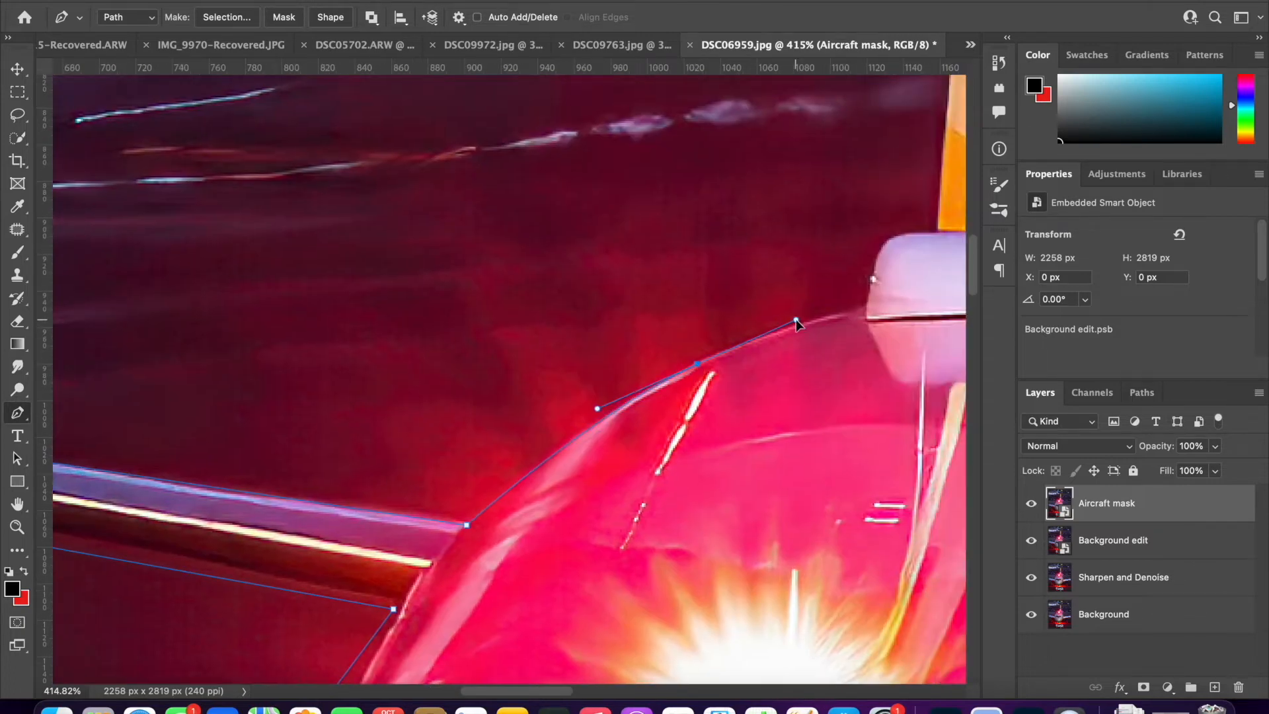
pyautogui.click(864, 309)
pyautogui.hscroll(4, 864, 309)
pyautogui.scroll(4, 864, 309)
pyautogui.click(729, 413)
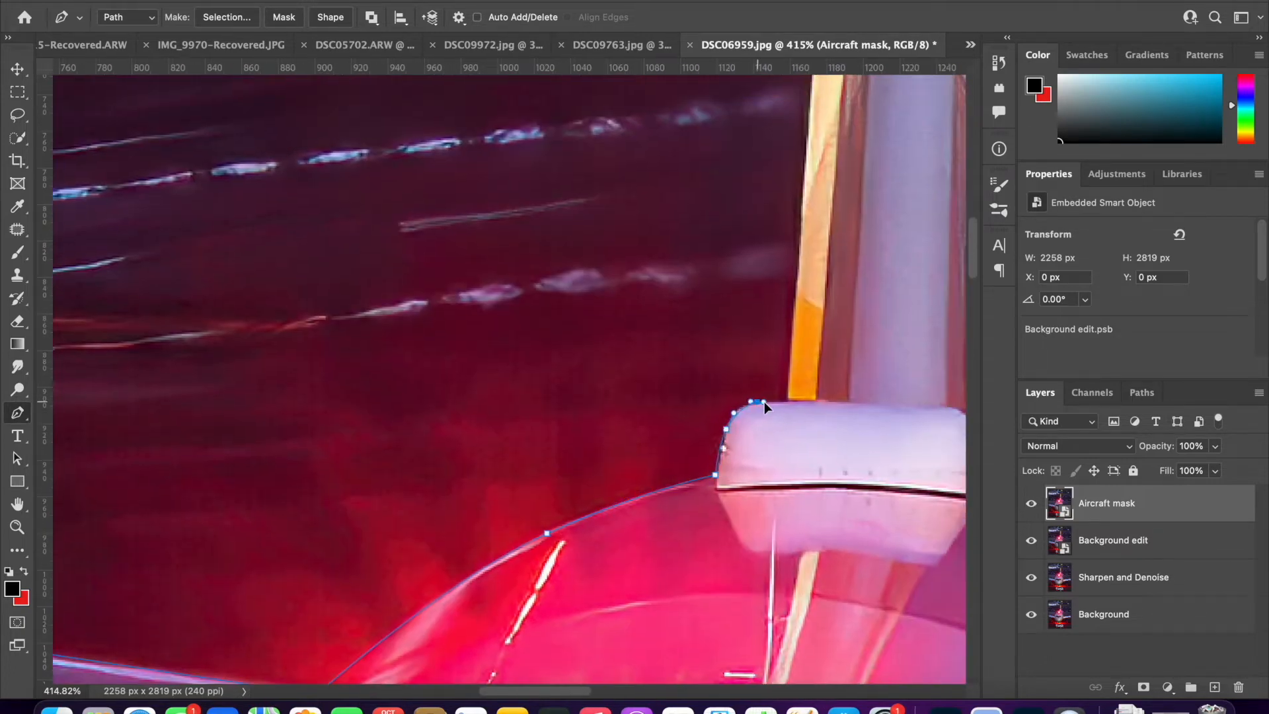
pyautogui.click(789, 400)
# - Trace the vertical fin up its left edge, across the top, and down its right edge to the fuselage
pyautogui.scroll(20, 788, 357)
pyautogui.click(846, 304)
pyautogui.hscroll(6, 847, 307)
pyautogui.click(542, 295)
pyautogui.click(539, 333)
pyautogui.scroll(-6, 539, 315)
pyautogui.click(535, 567)
pyautogui.scroll(-12, 534, 569)
pyautogui.click(495, 621)
pyautogui.scroll(-7, 495, 620)
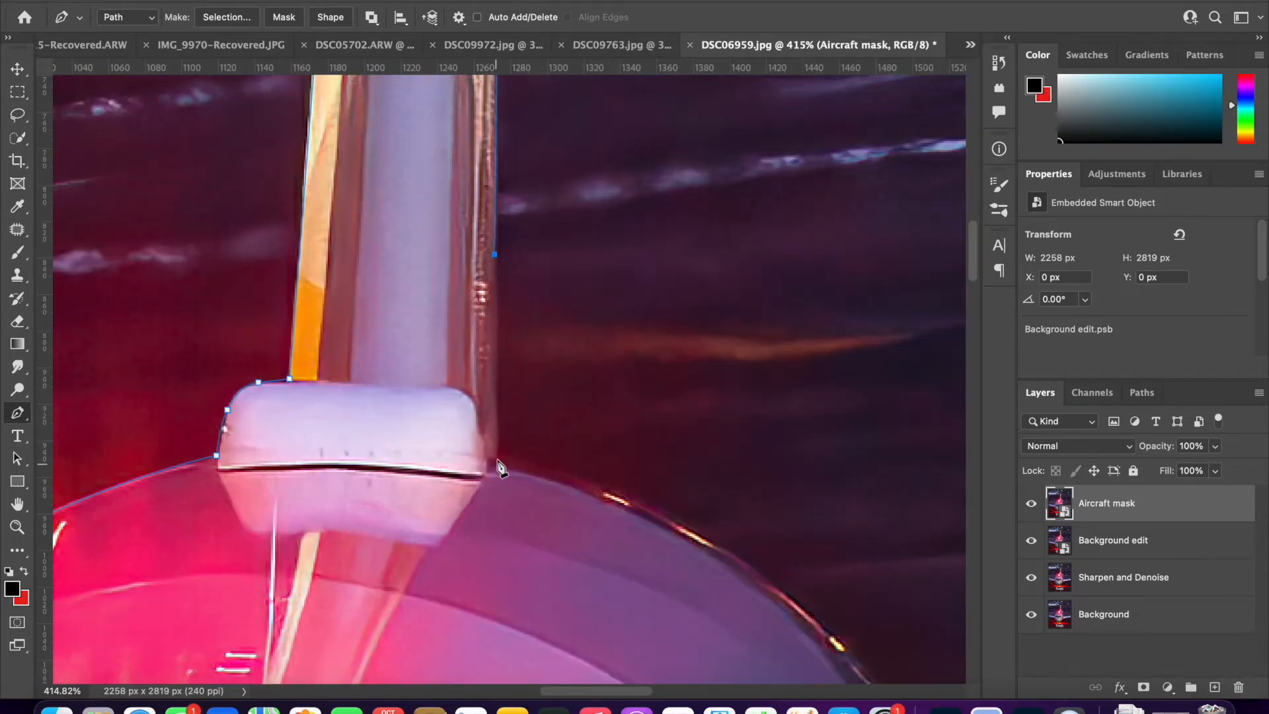
pyautogui.click(496, 464)
# - Trace the fuselage's upper right shoulder and follow the right tailplane's upper edge toward the photo's border
pyautogui.scroll(-8, 489, 370)
pyautogui.hscroll(5, 688, 487)
pyautogui.moveTo(560, 329); pyautogui.dragTo(636, 403)
pyautogui.click(686, 451)
pyautogui.hscroll(12, 689, 452)
pyautogui.click(880, 381)
pyautogui.hscroll(-3, 880, 381)
pyautogui.hscroll(9, 306, 452)
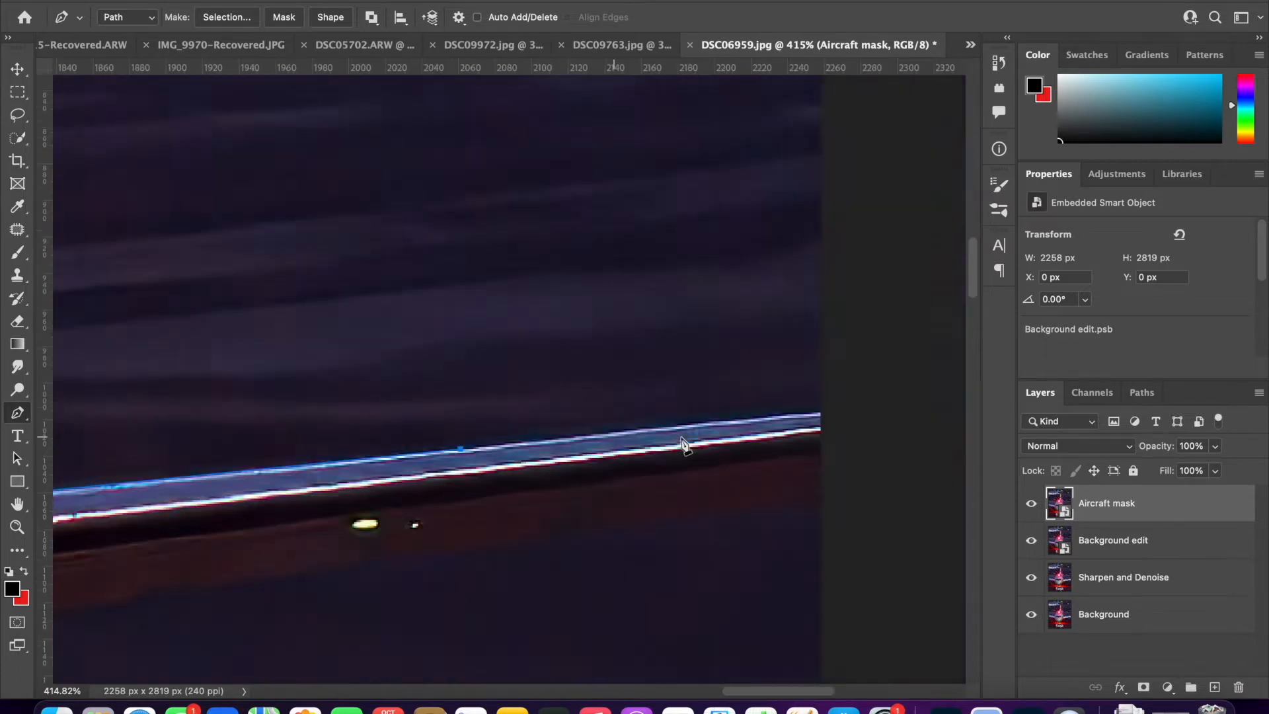
# - Carry the path around the right tailplane's outer end and back along its underside to the fuselage
pyautogui.hscroll(5, 625, 524)
pyautogui.hscroll(-10, 444, 530)
pyautogui.scroll(-2, 444, 529)
pyautogui.click(438, 524)
pyautogui.hscroll(-10, 196, 560)
pyautogui.scroll(-3, 195, 560)
pyautogui.click(180, 513)
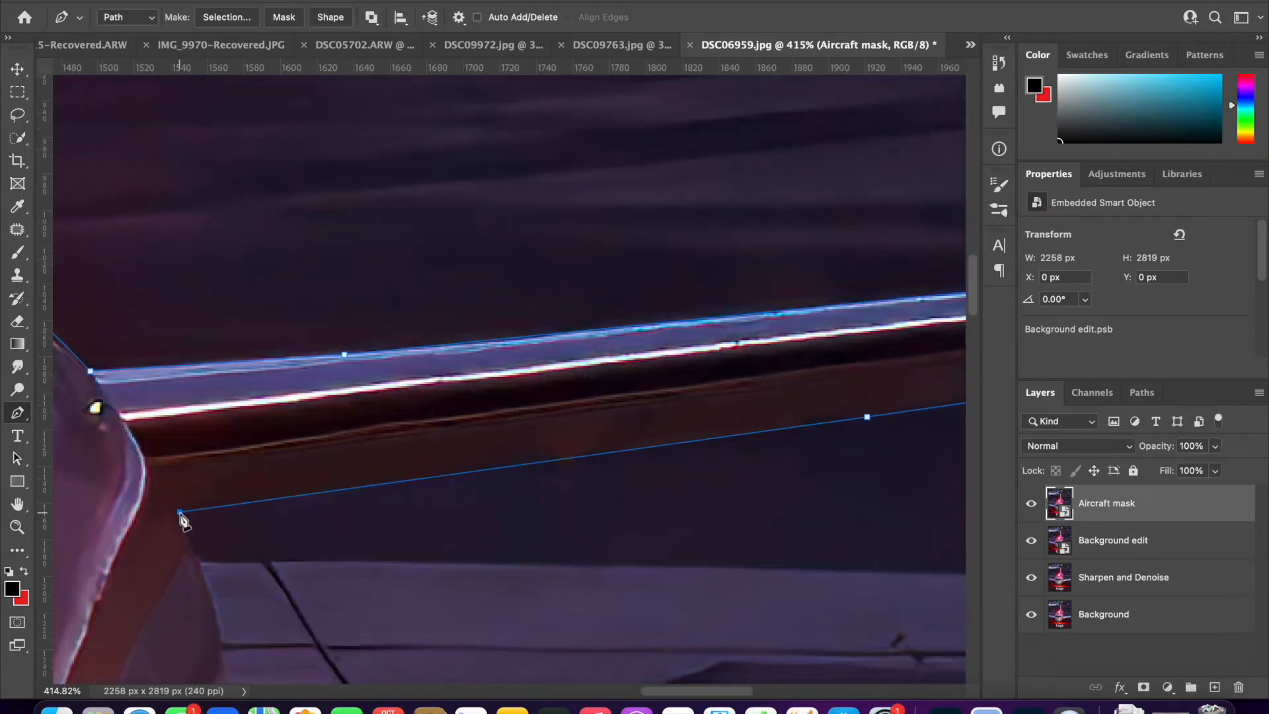
# - Trace the fuselage's right side from the tailplane down to the right wing's upper joint
pyautogui.scroll(-2, 181, 513)
pyautogui.moveTo(194, 467); pyautogui.dragTo(198, 478)
pyautogui.scroll(-12, 198, 480)
pyautogui.scroll(-5, 200, 481)
pyautogui.hscroll(6, 275, 435)
pyautogui.scroll(6, 275, 435)
pyautogui.hscroll(-6, 275, 435)
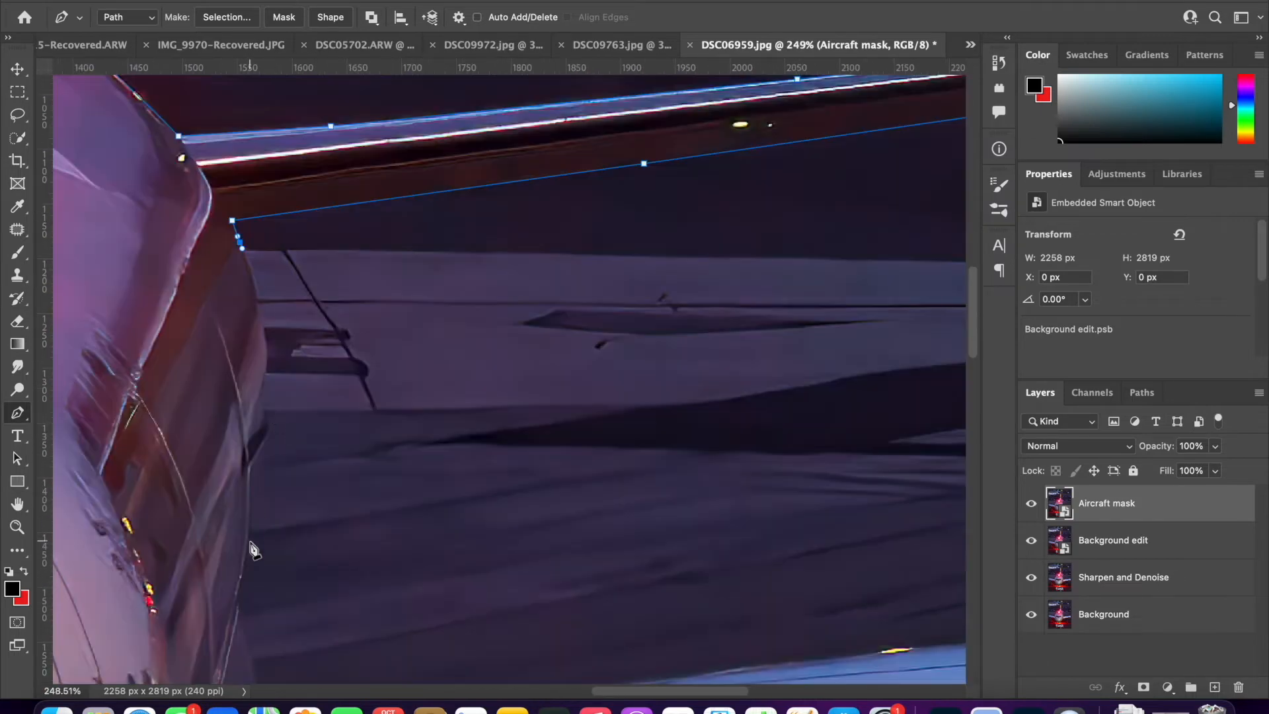
pyautogui.scroll(-3, 253, 548)
pyautogui.click(243, 531)
pyautogui.scroll(-5, 243, 531)
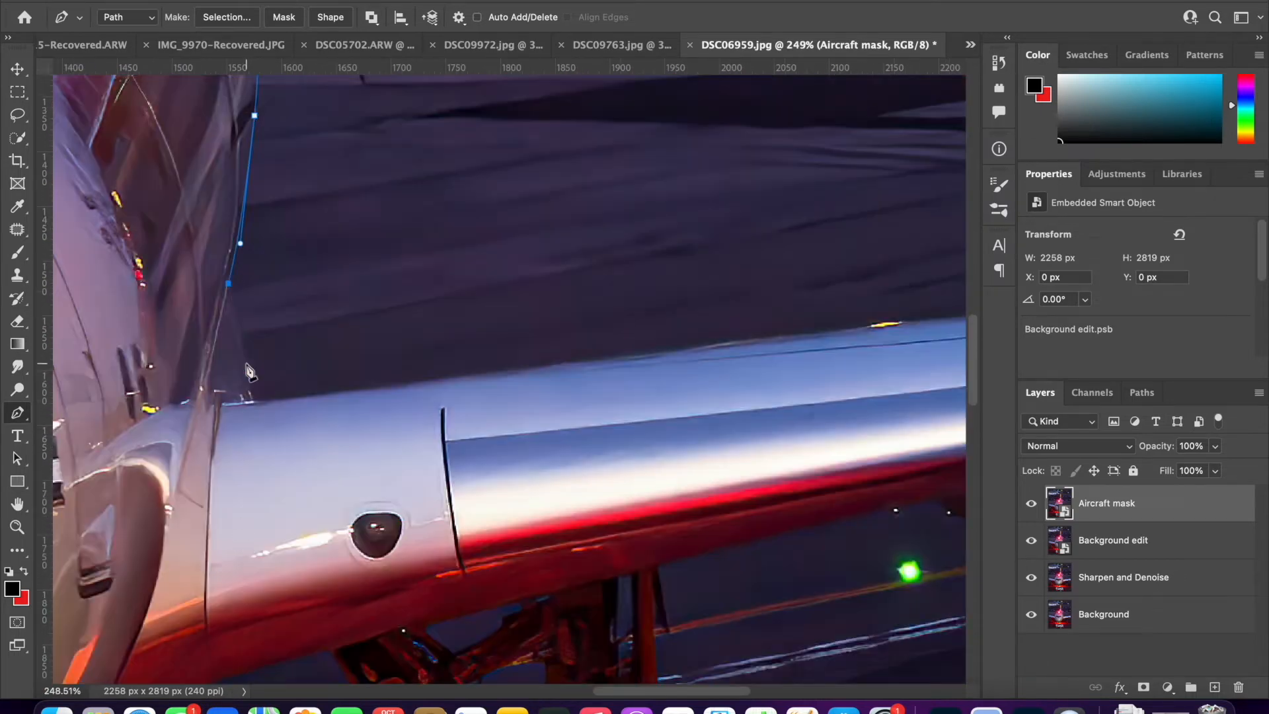
pyautogui.moveTo(246, 363); pyautogui.dragTo(249, 371)
pyautogui.click(255, 401)
# - Trace the right wing's upper edge past the photo's border and bring the path around to its underside
pyautogui.hscroll(10, 256, 404)
pyautogui.click(538, 354)
pyautogui.scroll(-3, 534, 396)
pyautogui.click(531, 407)
pyautogui.moveTo(476, 415); pyautogui.dragTo(461, 415)
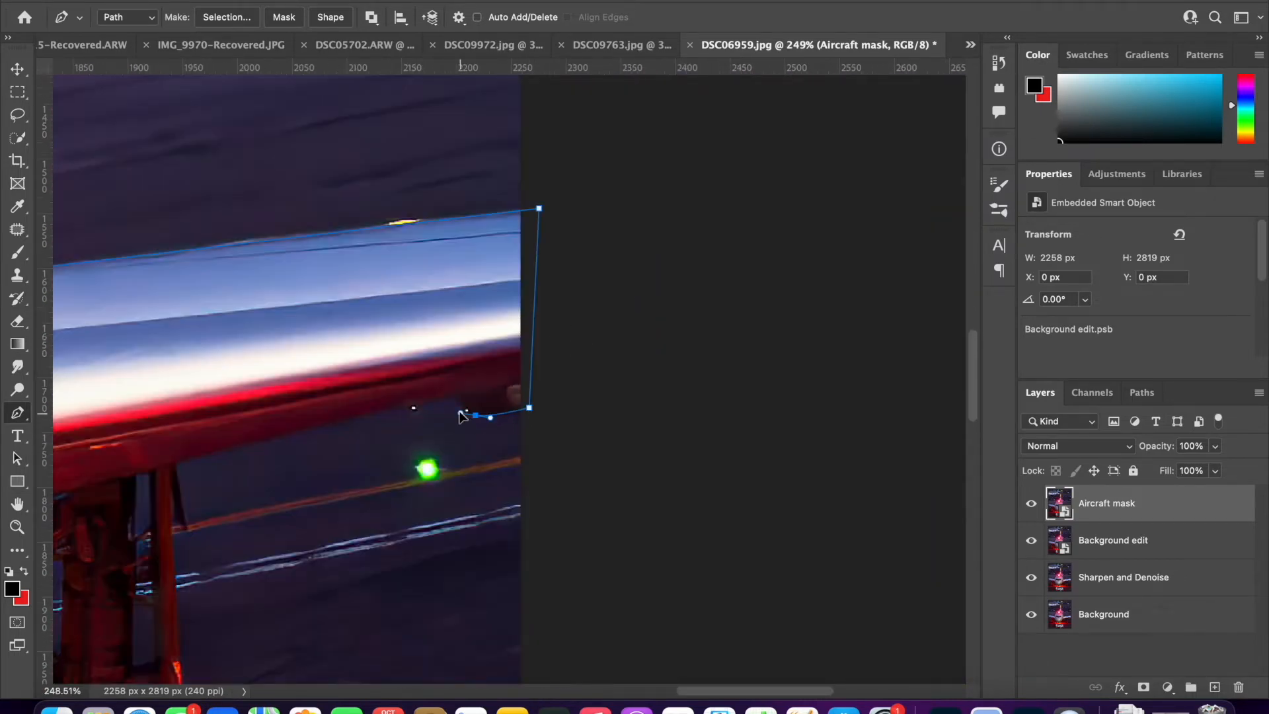
pyautogui.click(454, 395)
# - Trace the right wing's underside inward past the landing gear to the fuselage
pyautogui.hscroll(-4, 397, 409)
pyautogui.click(290, 437)
pyautogui.hscroll(-5, 288, 433)
pyautogui.click(259, 387)
pyautogui.moveTo(197, 416); pyautogui.dragTo(154, 418)
pyautogui.scroll(-3, 195, 423)
# - Trace the lower right curve of the nose from the wing root to the nose gear
pyautogui.click(151, 413)
pyautogui.hscroll(-5, 152, 416)
pyautogui.moveTo(239, 410); pyautogui.dragTo(161, 469)
pyautogui.hscroll(-5, 161, 468)
pyautogui.click(287, 405)
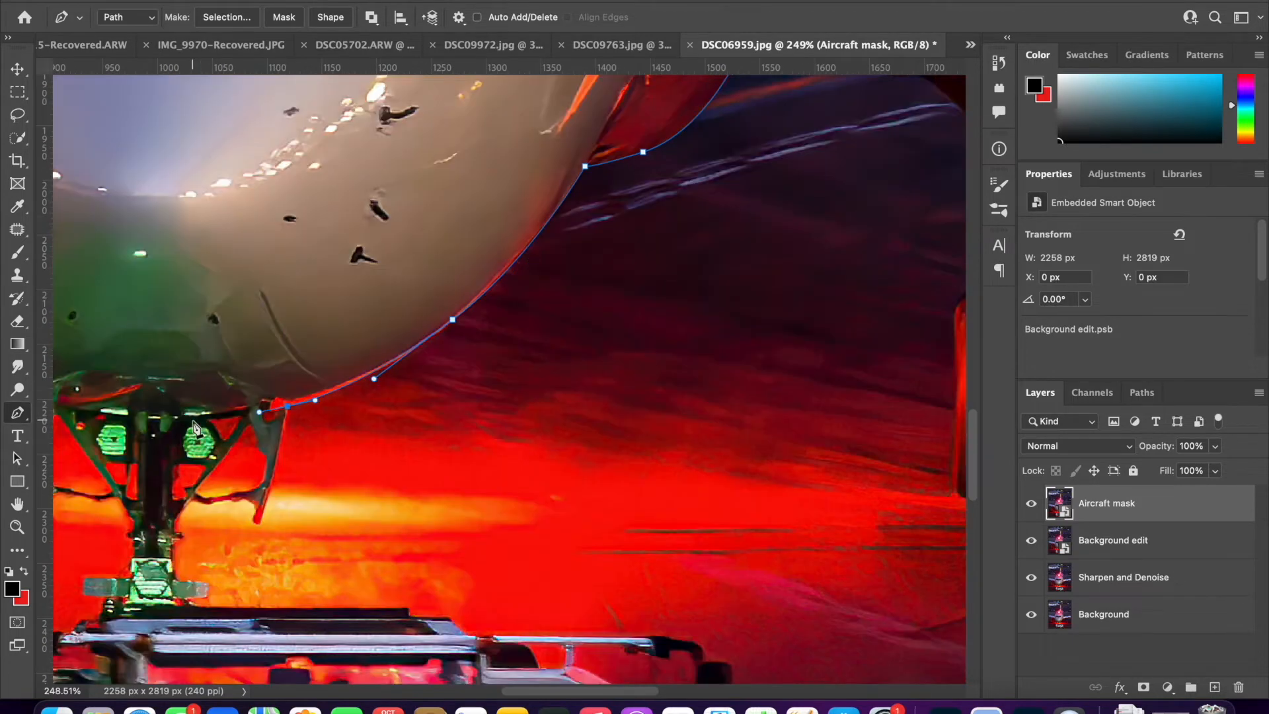
# - Trace beneath the nose across the nose gear and up the lower left curve of the fuselage
pyautogui.moveTo(193, 421); pyautogui.dragTo(172, 421)
pyautogui.hscroll(-6, 172, 421)
pyautogui.moveTo(246, 372); pyautogui.dragTo(196, 262)
pyautogui.hscroll(-5, 221, 360)
pyautogui.scroll(3, 221, 360)
pyautogui.scroll(4, 213, 301)
# - Trace the left wing's underside out to the photo's border and close the aircraft path at its starting point
pyautogui.click(178, 207)
pyautogui.hscroll(-10, 179, 210)
pyautogui.click(205, 256)
pyautogui.hscroll(-4, 206, 258)
pyautogui.press('super+z')
pyautogui.moveTo(700, 431); pyautogui.dragTo(658, 420)
pyautogui.click(225, 283)
pyautogui.moveTo(190, 296); pyautogui.dragTo(176, 294)
pyautogui.click(157, 282)
pyautogui.scroll(5, 157, 283)
pyautogui.hscroll(-2, 157, 283)
pyautogui.click(260, 337)
pyautogui.scroll(-10, 262, 343)
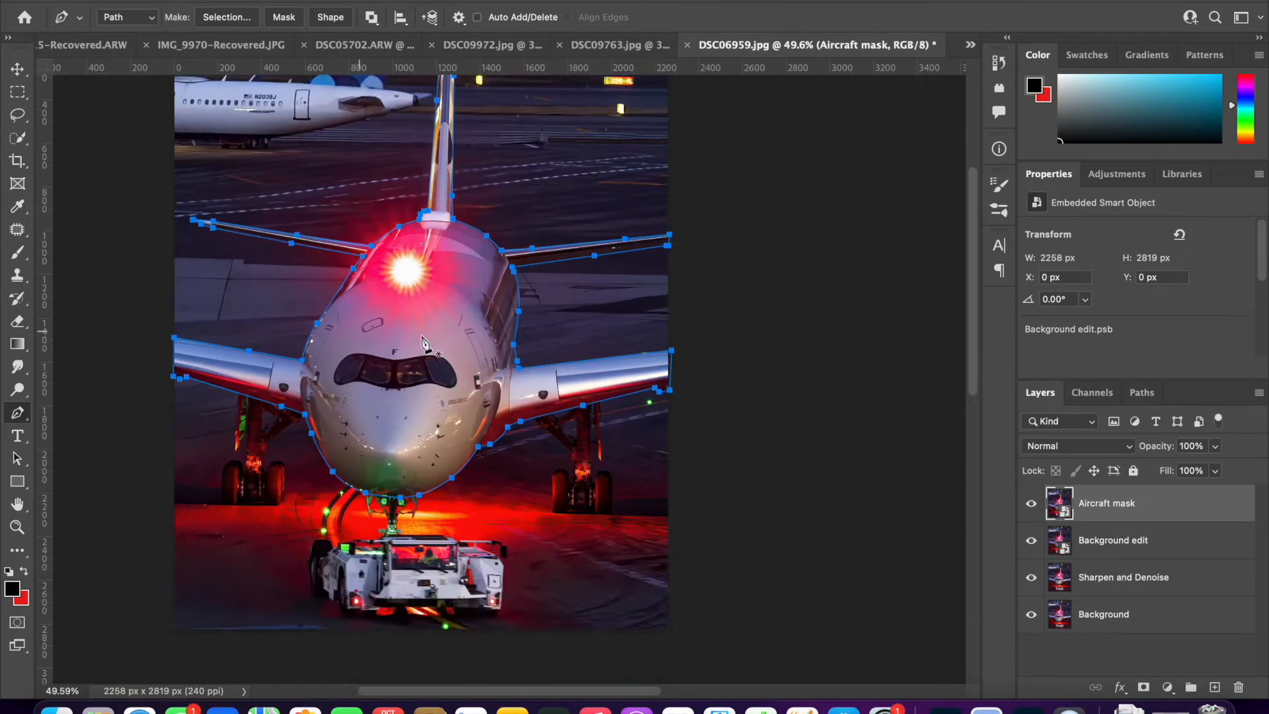
# - Convert the closed path to a new anti-aliased selection with a 1-pixel feather and make it the Aircraft mask layer's mask
pyautogui.rightClick(472, 488)
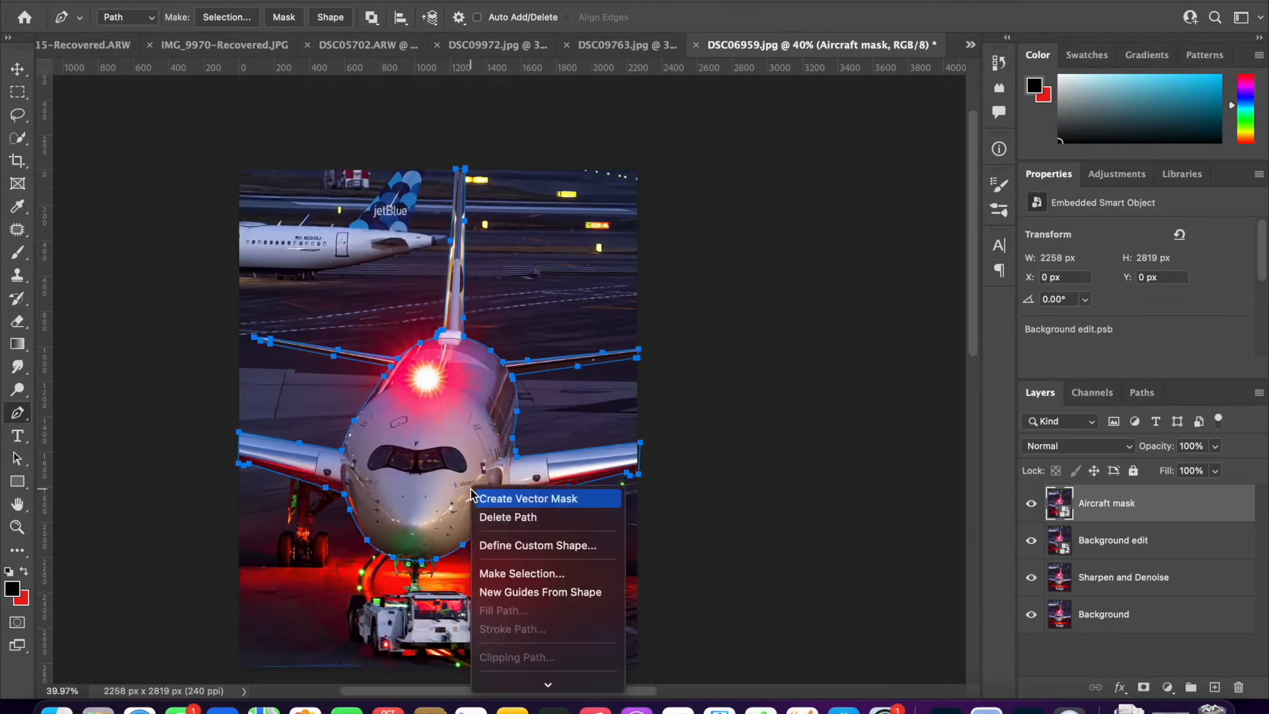
pyautogui.click(515, 573)
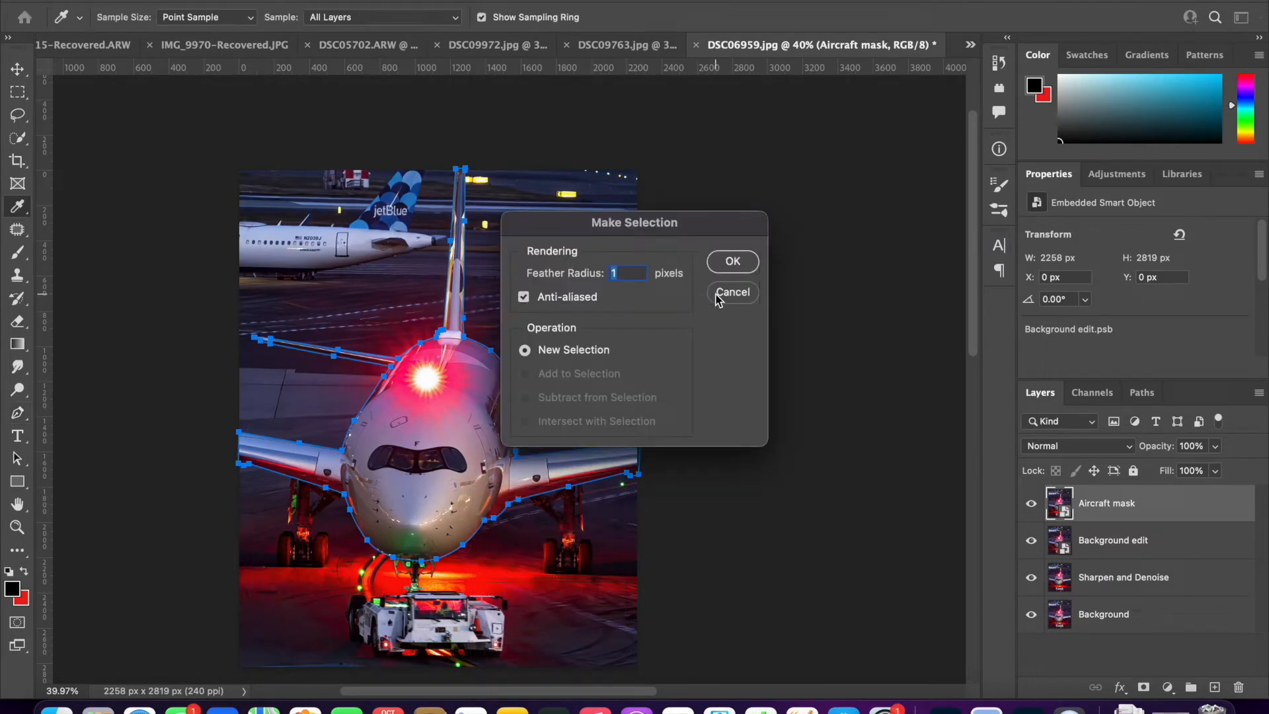
pyautogui.click(732, 262)
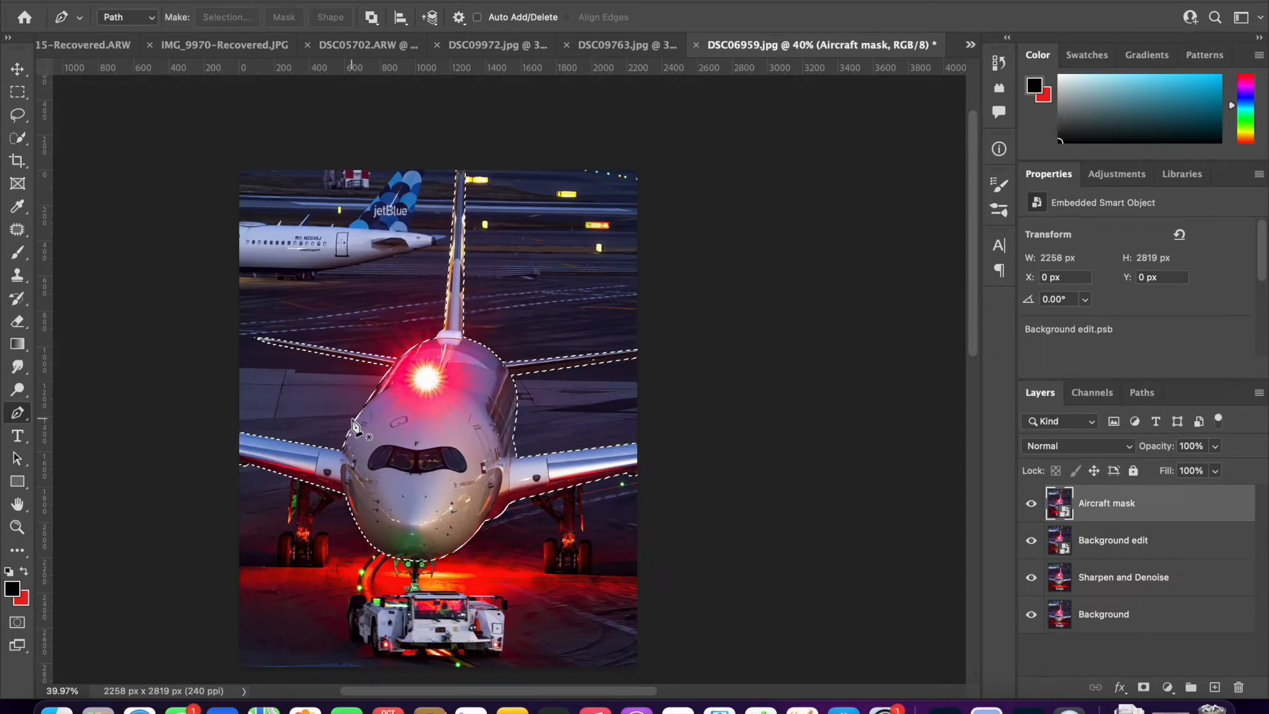
pyautogui.click(1143, 687)
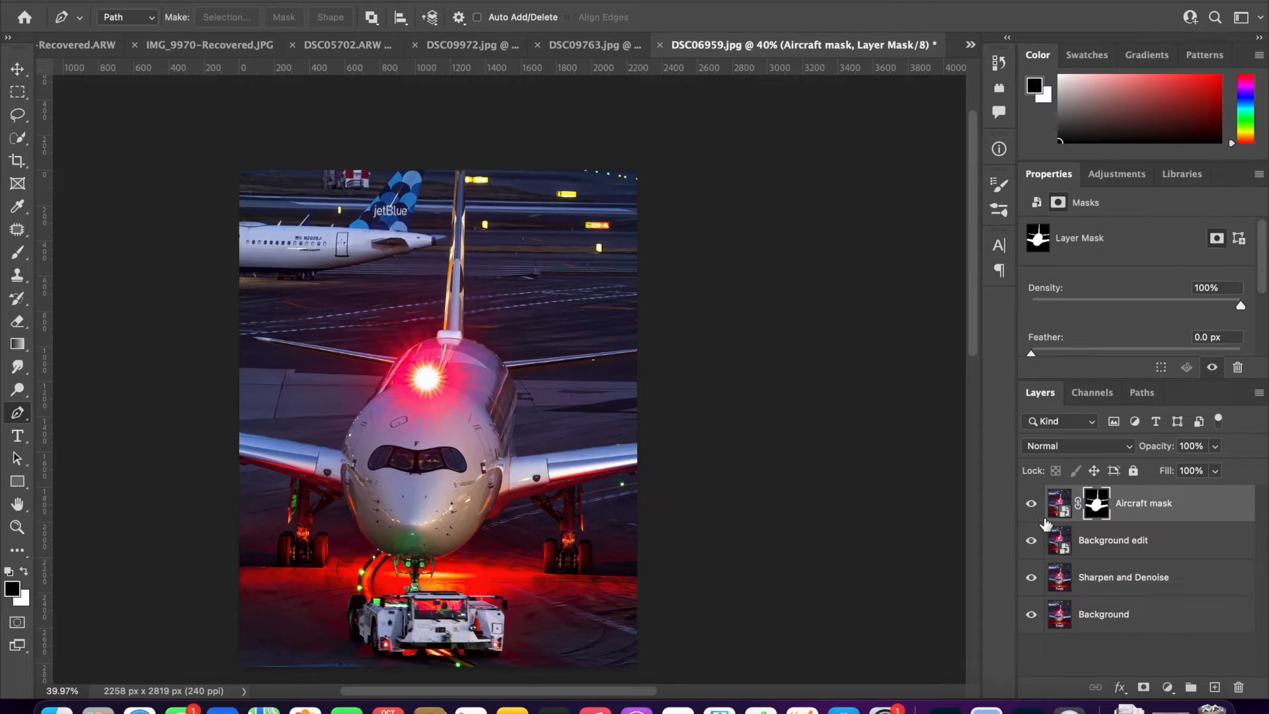
# - Duplicate the Background edit layer, place the copy at the top of the layer stack, and name it "JetBlue Mask"
pyautogui.click(1067, 506)
pyautogui.click(1092, 540)
pyautogui.press('super+j')
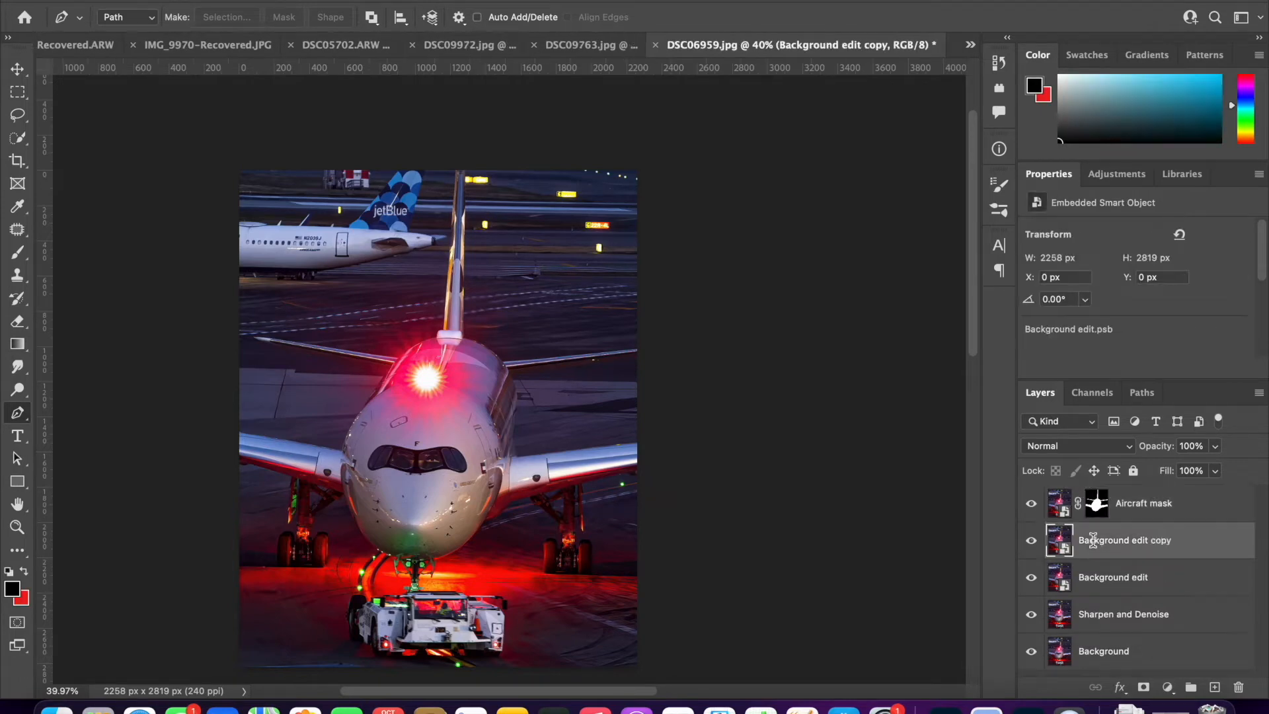
pyautogui.moveTo(1150, 548); pyautogui.dragTo(1150, 504)
pyautogui.doubleClick(1137, 504)
pyautogui.write('JetBlue Mask')
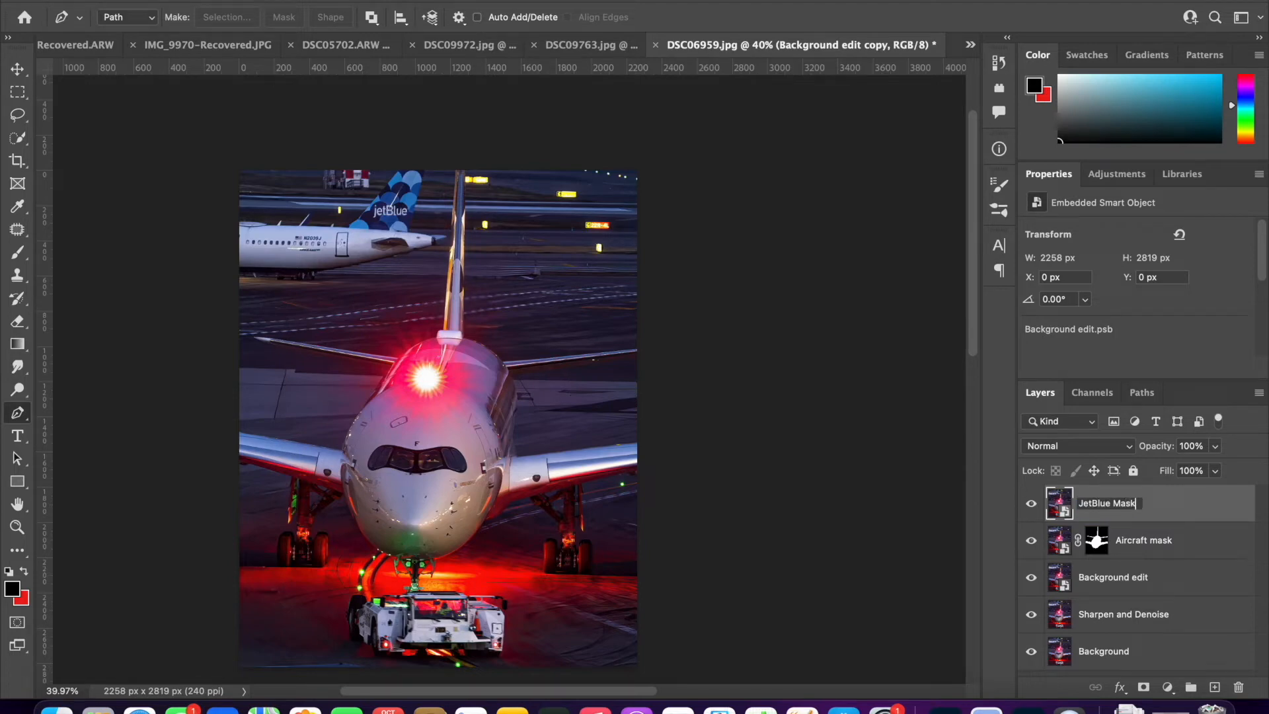
pyautogui.press('Return')
# - Rename the Aircraft mask layer as "Etihad mask"
pyautogui.doubleClick(1134, 540)
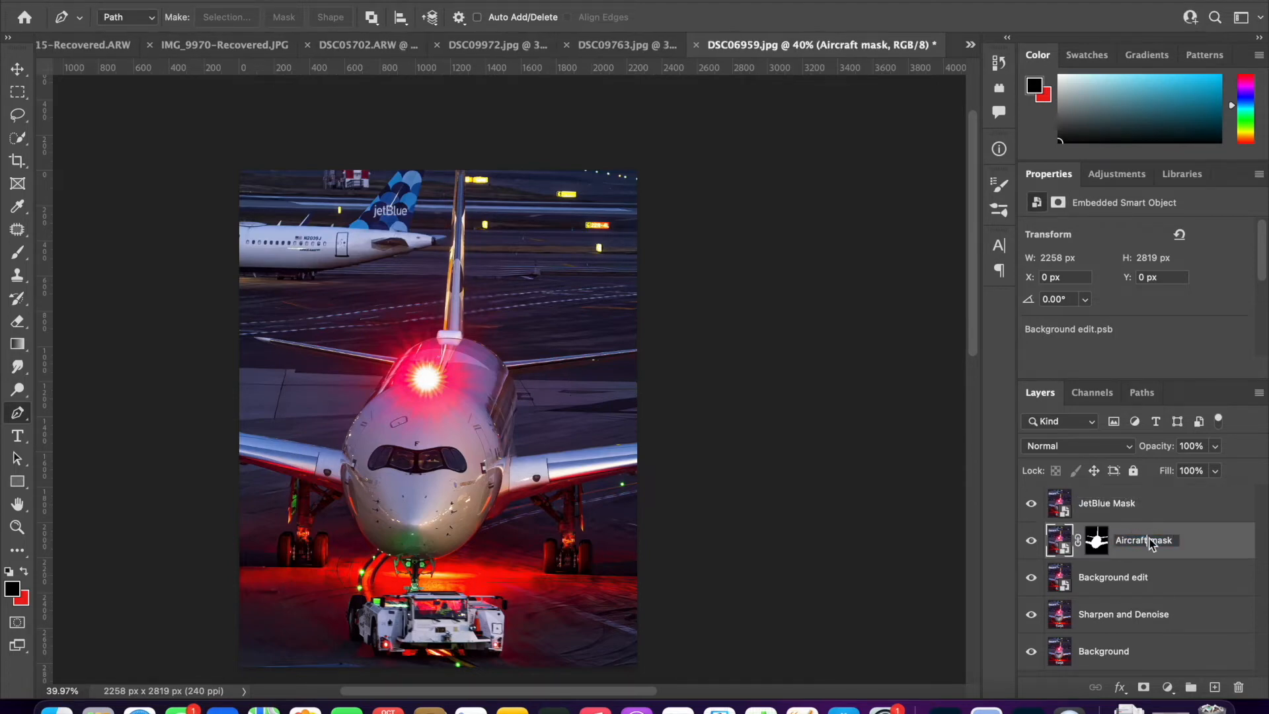
pyautogui.doubleClick(1148, 539)
pyautogui.write('Etihad')
pyautogui.press('Return')
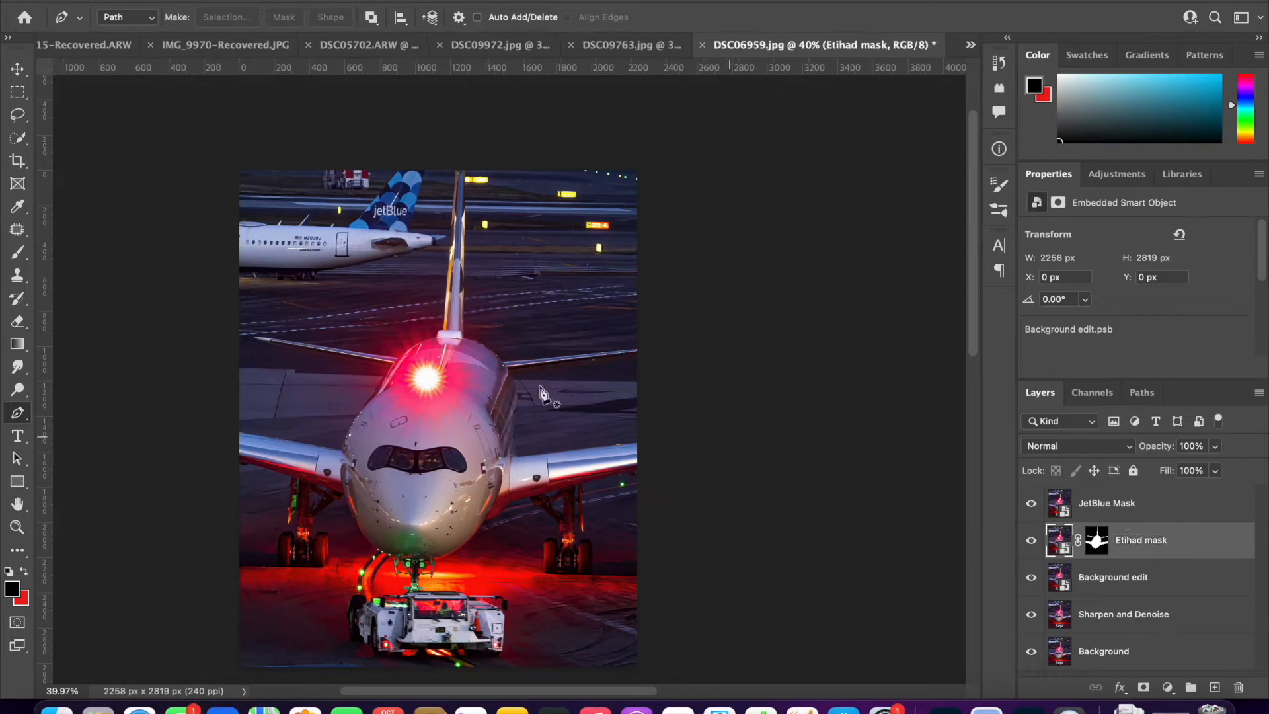
# - On the JetBlue Mask layer, start a pen path along the JetBlue fuselage's top edge from the photo's left border
pyautogui.click(1064, 509)
pyautogui.scroll(10, 170, 368)
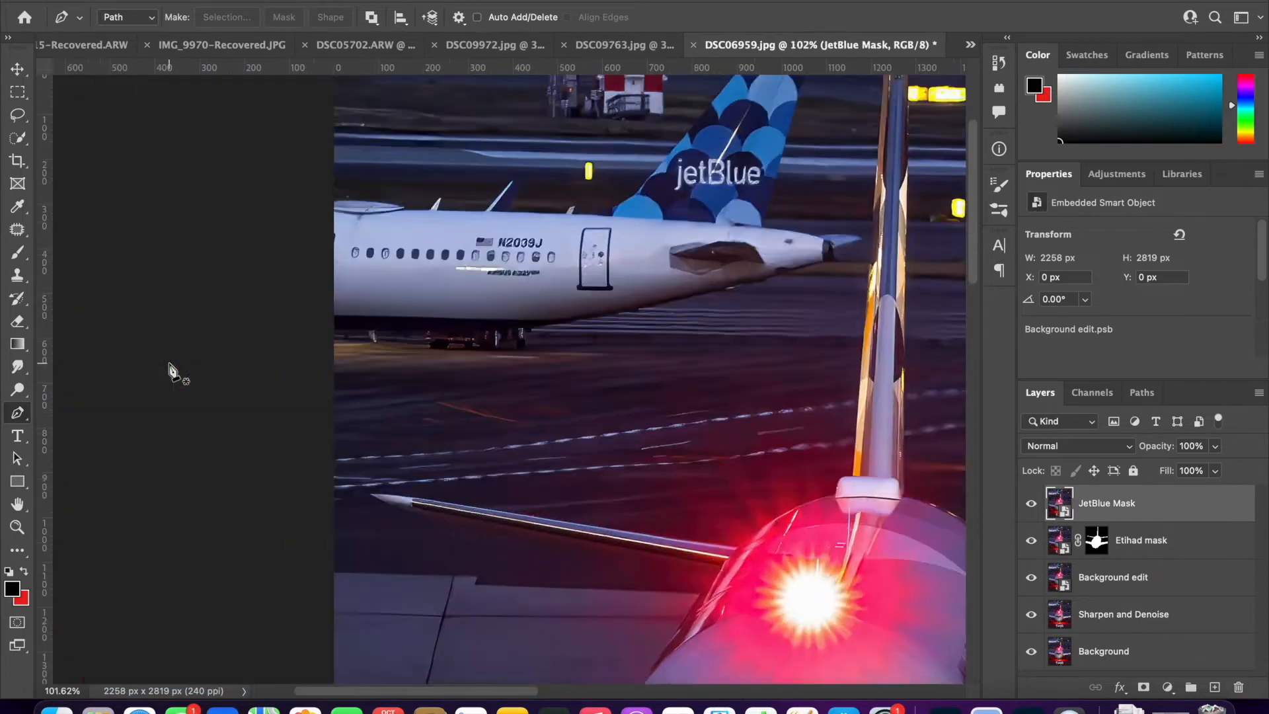
pyautogui.click(436, 260)
pyautogui.click(495, 264)
pyautogui.click(537, 275)
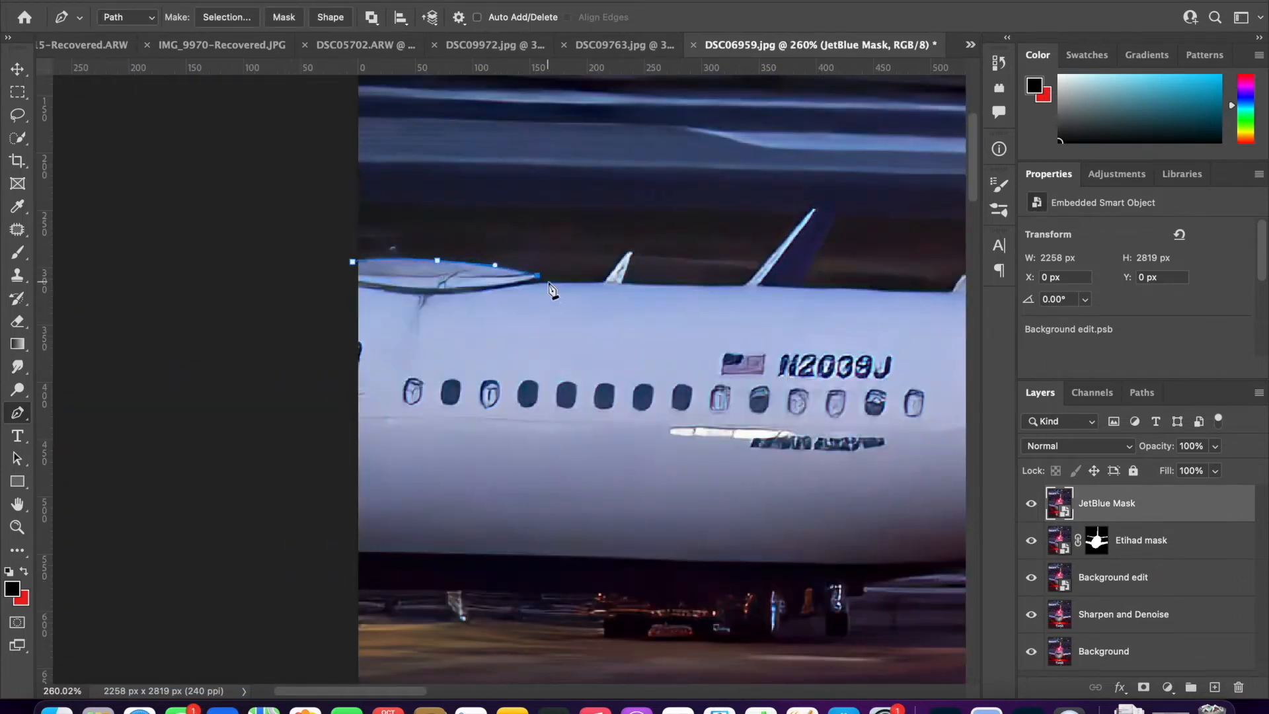
pyautogui.scroll(3, 603, 289)
pyautogui.click(608, 283)
pyautogui.scroll(2, 609, 287)
pyautogui.click(747, 286)
pyautogui.click(817, 209)
pyautogui.moveTo(775, 157); pyautogui.dragTo(776, 164)
pyautogui.click(748, 218)
pyautogui.click(680, 363)
pyautogui.hscroll(3, 529, 366)
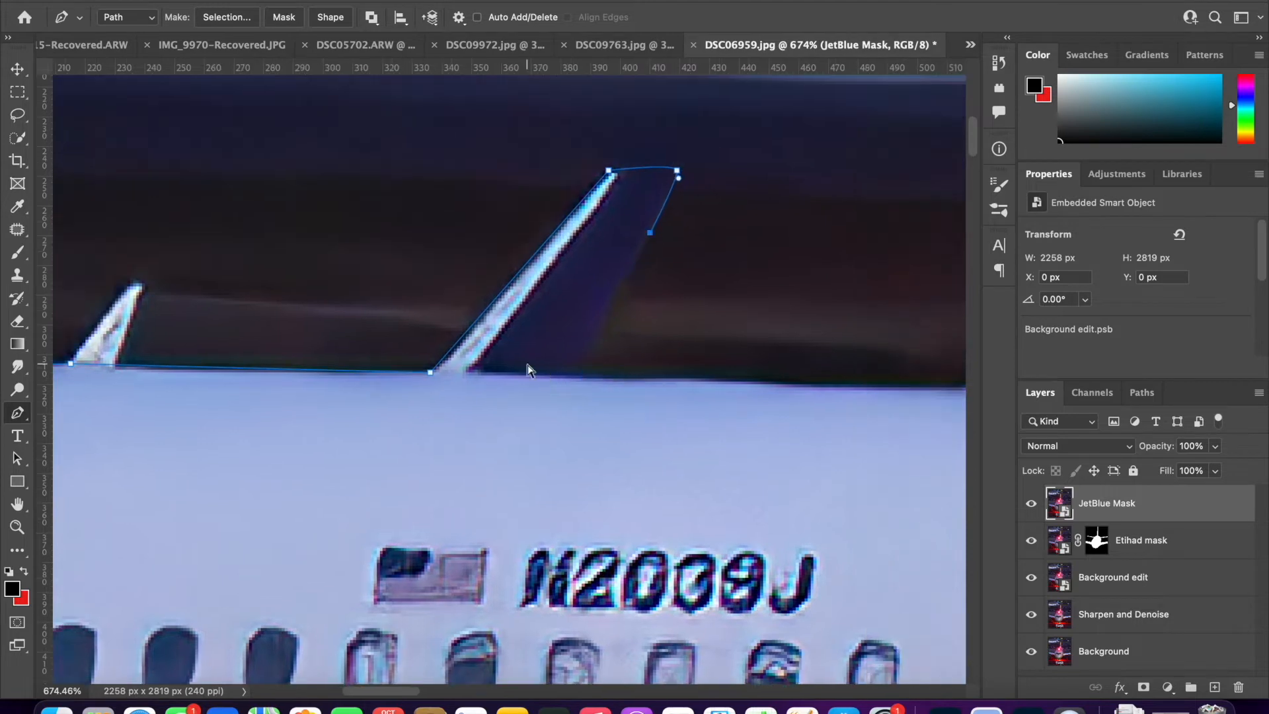
pyautogui.press('super+z')
pyautogui.press('super+z')
pyautogui.press('super+z')
pyautogui.press('super+z')
pyautogui.press('super+z')
# - Continue the pen path around the small antenna on the JetBlue fuselage roof and back to the roof line
pyautogui.hscroll(-10, 526, 365)
pyautogui.click(694, 276)
pyautogui.moveTo(706, 279); pyautogui.dragTo(699, 290)
pyautogui.click(679, 356)
pyautogui.hscroll(6, 680, 358)
pyautogui.scroll(3, 679, 358)
# - Trace the path along the roof line, around the tall slanted antenna and the small antenna behind it
pyautogui.click(600, 533)
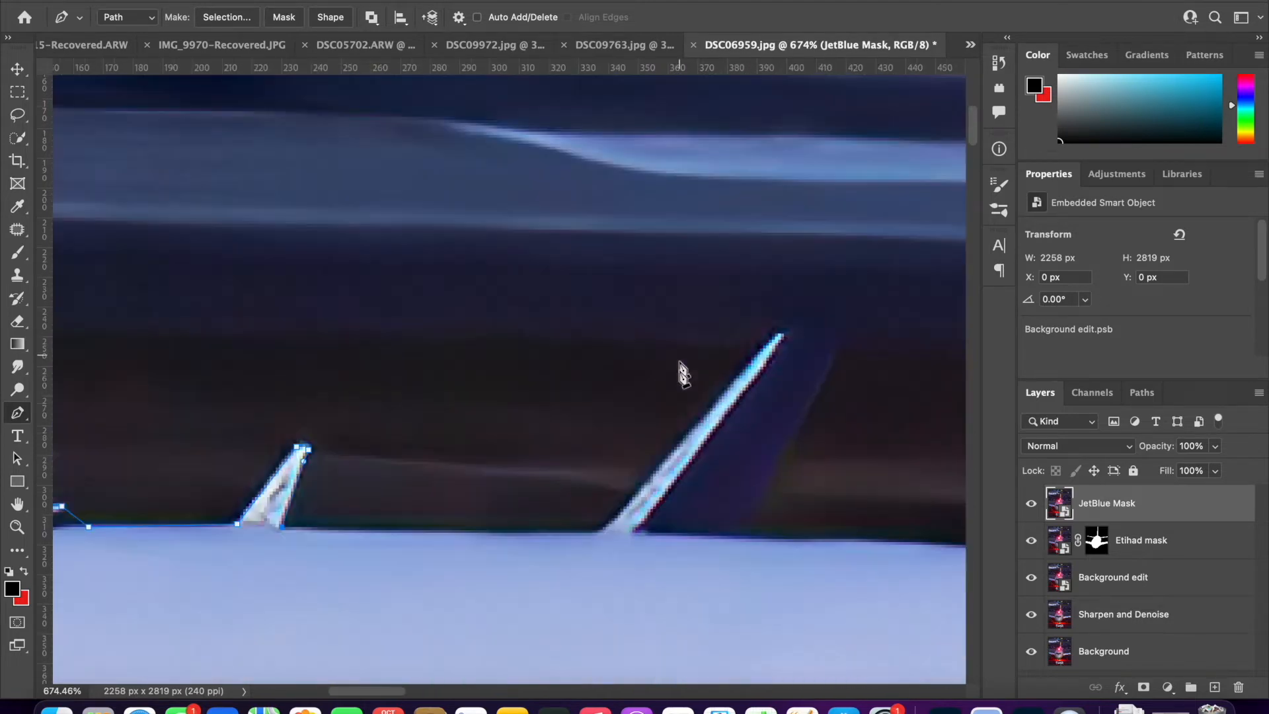
pyautogui.click(780, 328)
pyautogui.click(851, 328)
pyautogui.moveTo(817, 391); pyautogui.dragTo(801, 417)
pyautogui.click(741, 533)
pyautogui.hscroll(6, 740, 546)
pyautogui.click(768, 547)
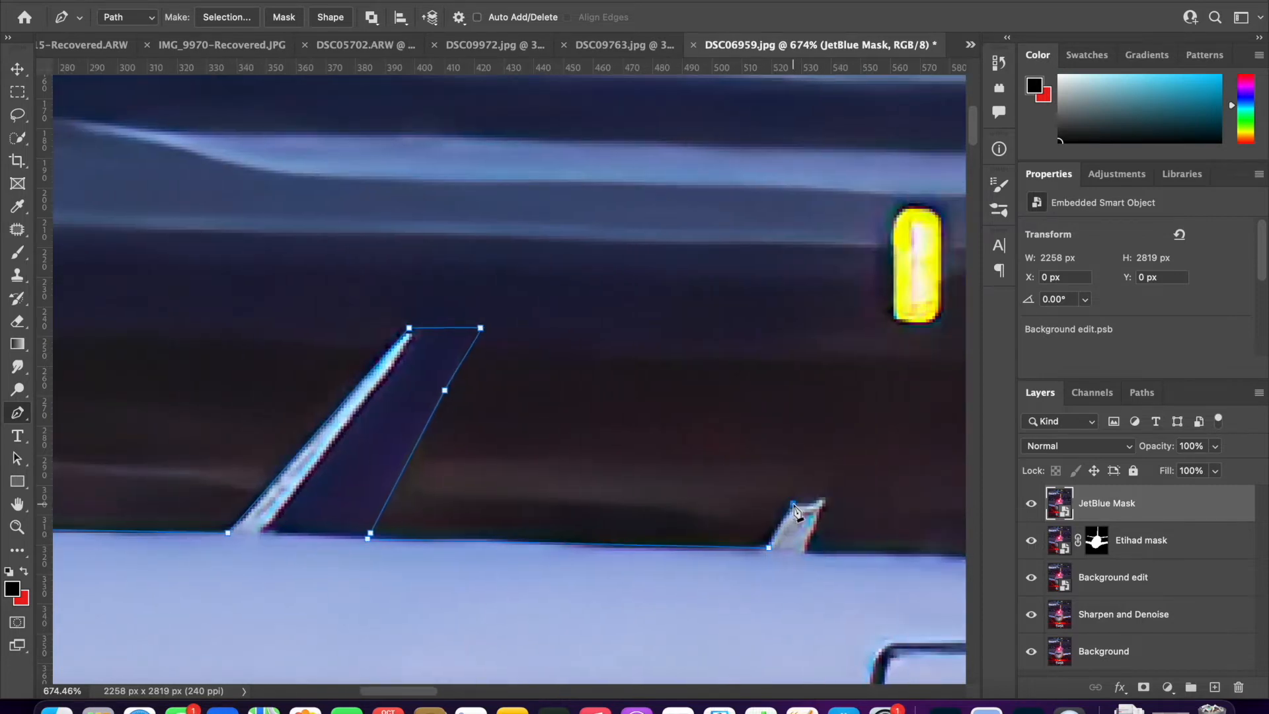
pyautogui.click(809, 552)
pyautogui.hscroll(6, 809, 558)
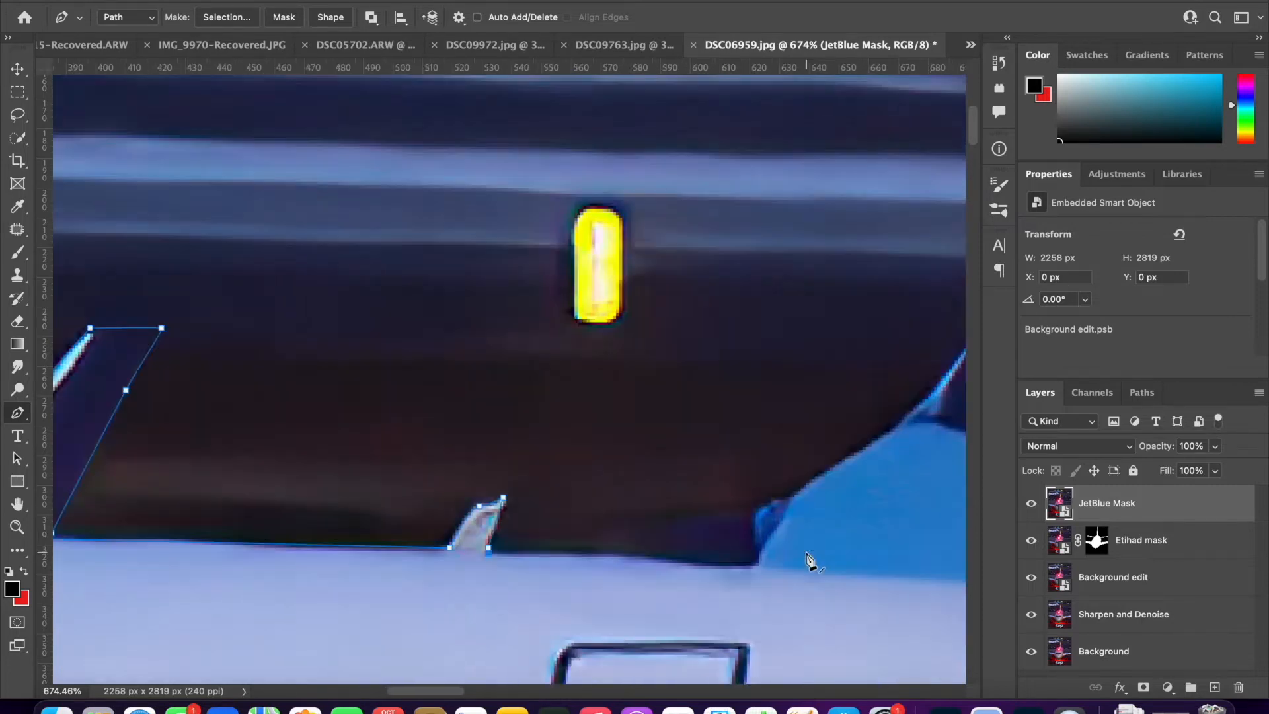
# - Trace the path up the leading edge of the JetBlue tail fin and across its top, just outside the photo's upper border
pyautogui.moveTo(333, 521); pyautogui.dragTo(374, 494)
pyautogui.moveTo(491, 410); pyautogui.dragTo(524, 370)
pyautogui.scroll(10, 517, 385)
pyautogui.hscroll(6, 516, 384)
pyautogui.click(720, 327)
pyautogui.scroll(-1, 704, 299)
pyautogui.hscroll(8, 704, 298)
pyautogui.scroll(-2, 704, 299)
pyautogui.click(553, 235)
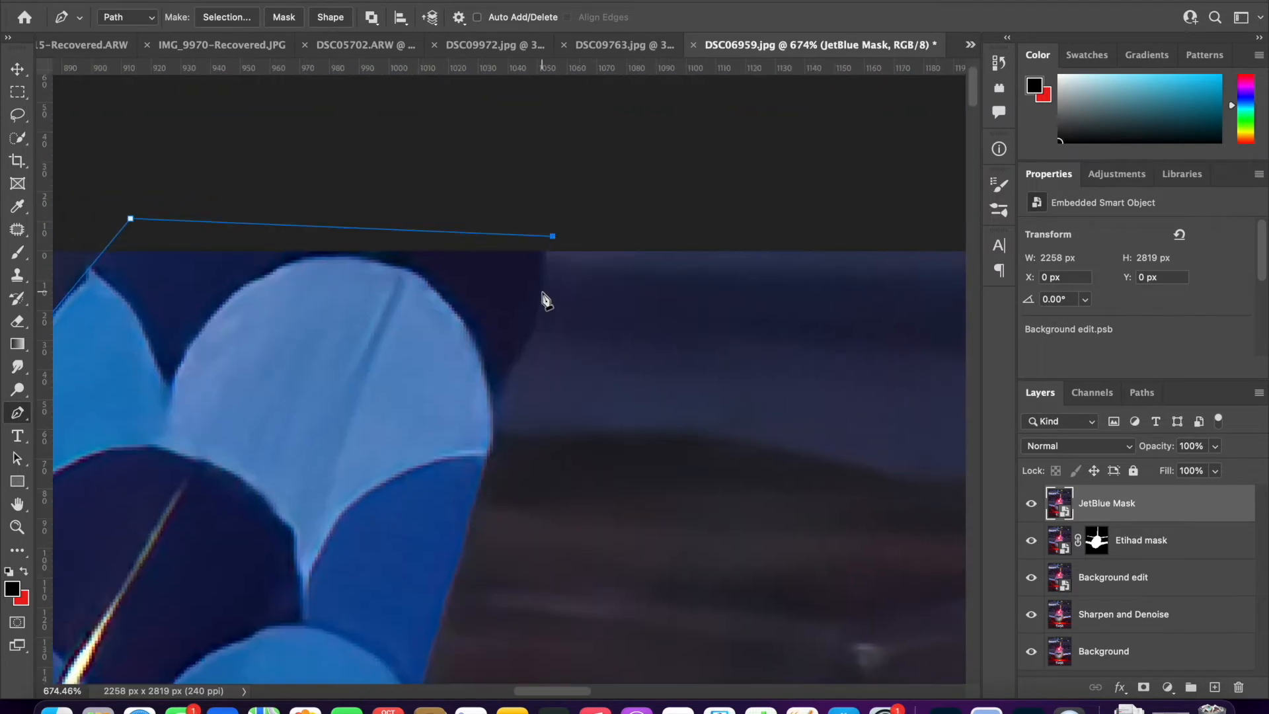
# - Continue the path down the tail fin's trailing edge to where it meets the rear fuselage
pyautogui.scroll(-10, 540, 291)
pyautogui.hscroll(-4, 540, 290)
pyautogui.click(470, 628)
pyautogui.hscroll(3, 470, 629)
pyautogui.scroll(-2, 470, 629)
pyautogui.hscroll(1, 472, 635)
pyautogui.click(593, 524)
# - Trace the path with curved segments around the JetBlue tail cone, from its upper edge to its underside
pyautogui.moveTo(699, 524); pyautogui.dragTo(735, 524)
pyautogui.moveTo(926, 535); pyautogui.dragTo(950, 555)
pyautogui.click(907, 567)
pyautogui.moveTo(746, 625); pyautogui.dragTo(768, 601)
pyautogui.scroll(-5, 765, 601)
pyautogui.hscroll(1, 765, 601)
pyautogui.moveTo(679, 548); pyautogui.dragTo(626, 549)
pyautogui.click(533, 580)
# - Trace the JetBlue fuselage's underside back to the photo's left border and close the path at its starting point
pyautogui.hscroll(-7, 534, 581)
pyautogui.scroll(-4, 534, 580)
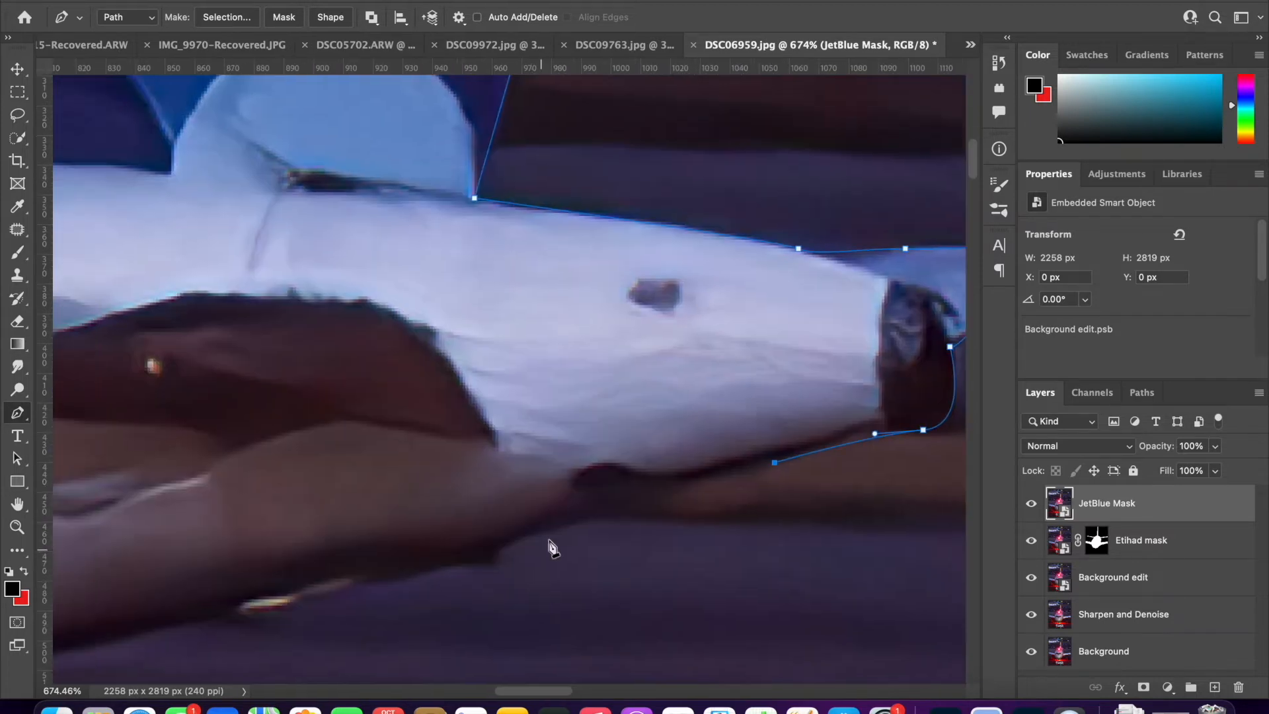
pyautogui.click(474, 557)
pyautogui.hscroll(-20, 474, 558)
pyautogui.click(390, 630)
pyautogui.hscroll(-4, 390, 631)
pyautogui.hscroll(-5, 390, 631)
pyautogui.scroll(-3, 389, 631)
pyautogui.click(207, 519)
pyautogui.hscroll(-18, 207, 518)
pyautogui.moveTo(339, 530); pyautogui.dragTo(75, 538)
pyautogui.hscroll(-20, 76, 537)
pyautogui.click(69, 499)
pyautogui.scroll(-10, 70, 499)
pyautogui.click(403, 208)
# - Convert the path to a new anti-aliased selection with a 1-pixel feather and make it the JetBlue Mask layer's mask
pyautogui.scroll(-6, 610, 402)
pyautogui.scroll(-3, 609, 410)
pyautogui.rightClick(546, 335)
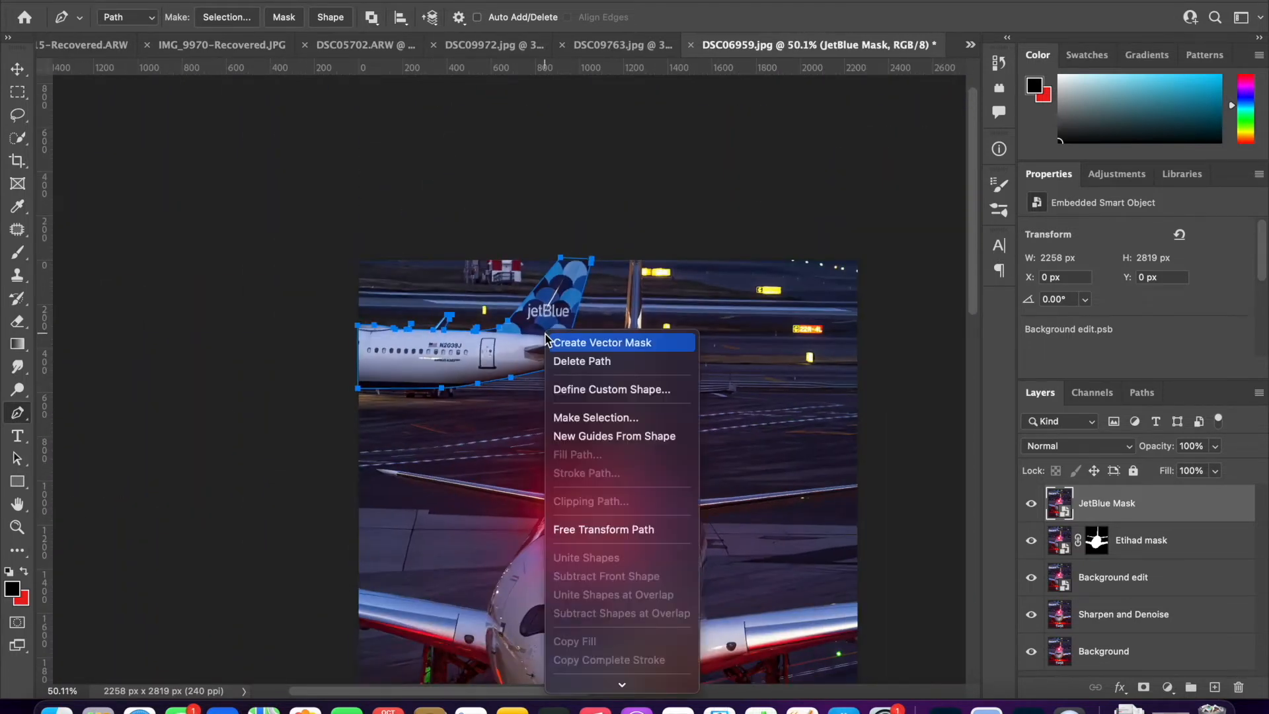
pyautogui.click(605, 418)
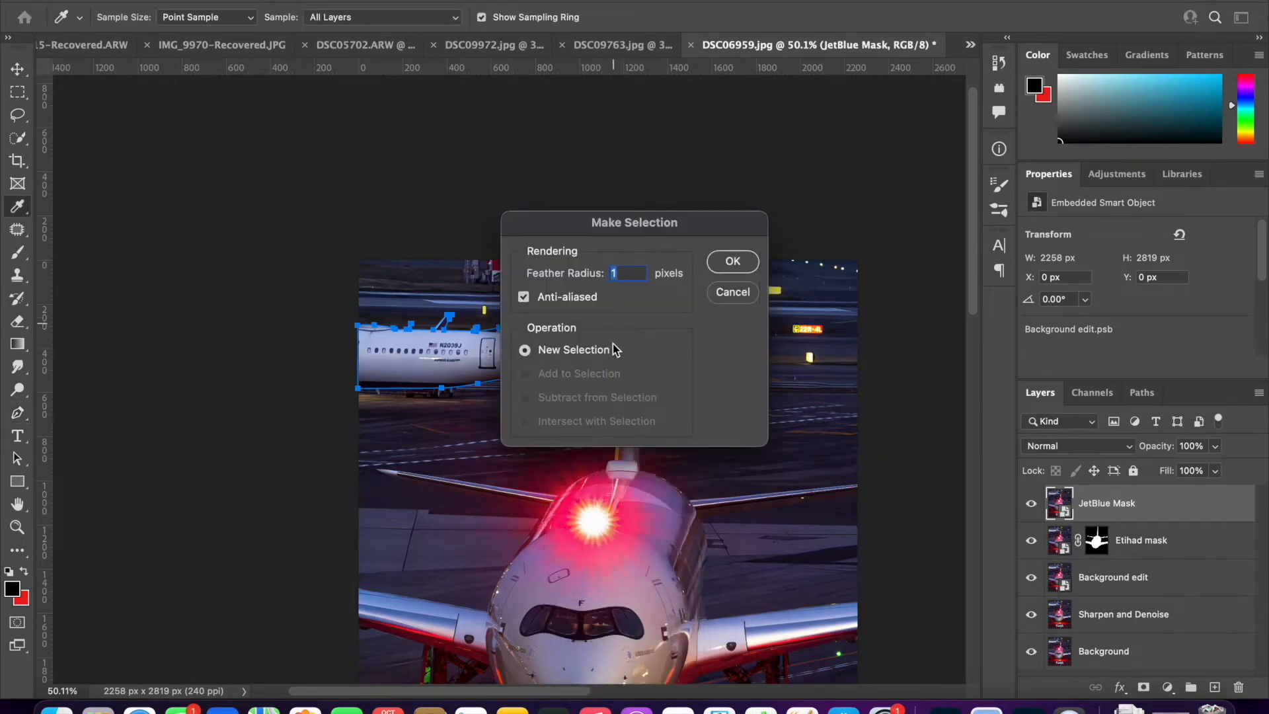
pyautogui.click(732, 262)
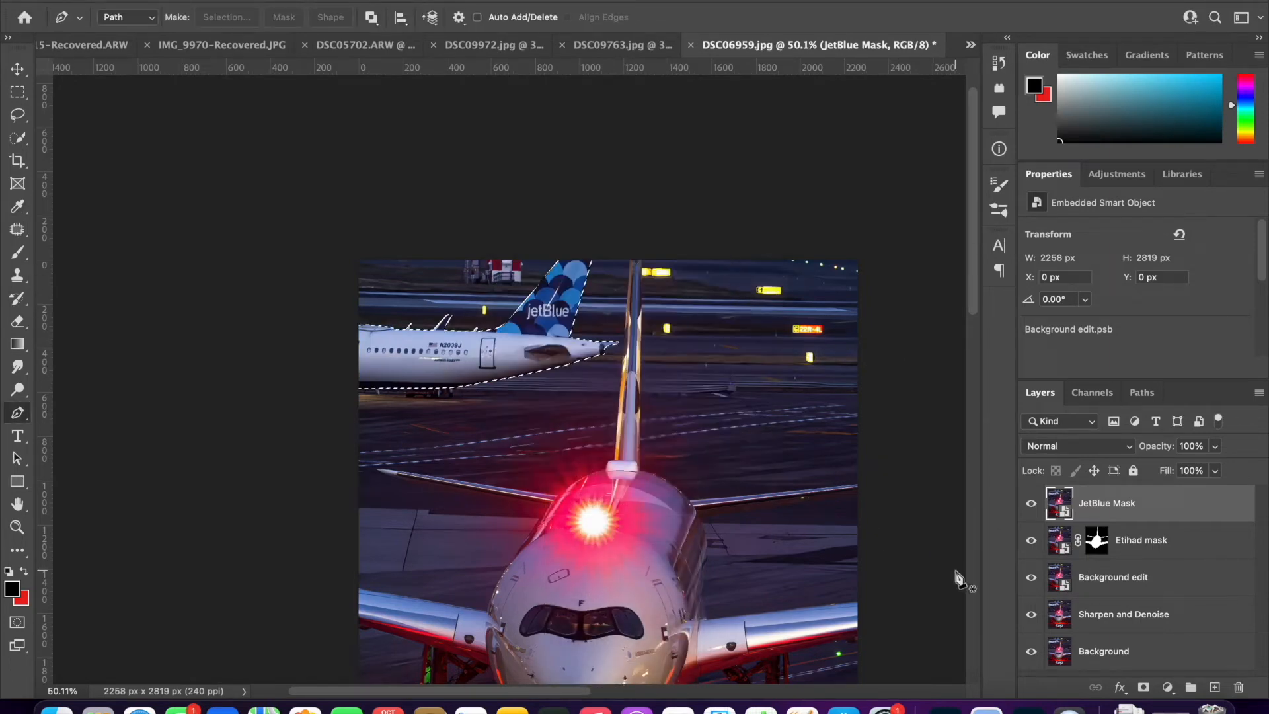
pyautogui.click(1143, 687)
# - Check both aircraft cutouts by temporarily hiding the Background edit, Sharpen and Denoise, and Background layers
pyautogui.keyDown('alt'); pyautogui.scroll(-5, 720, 545); pyautogui.keyUp('alt')
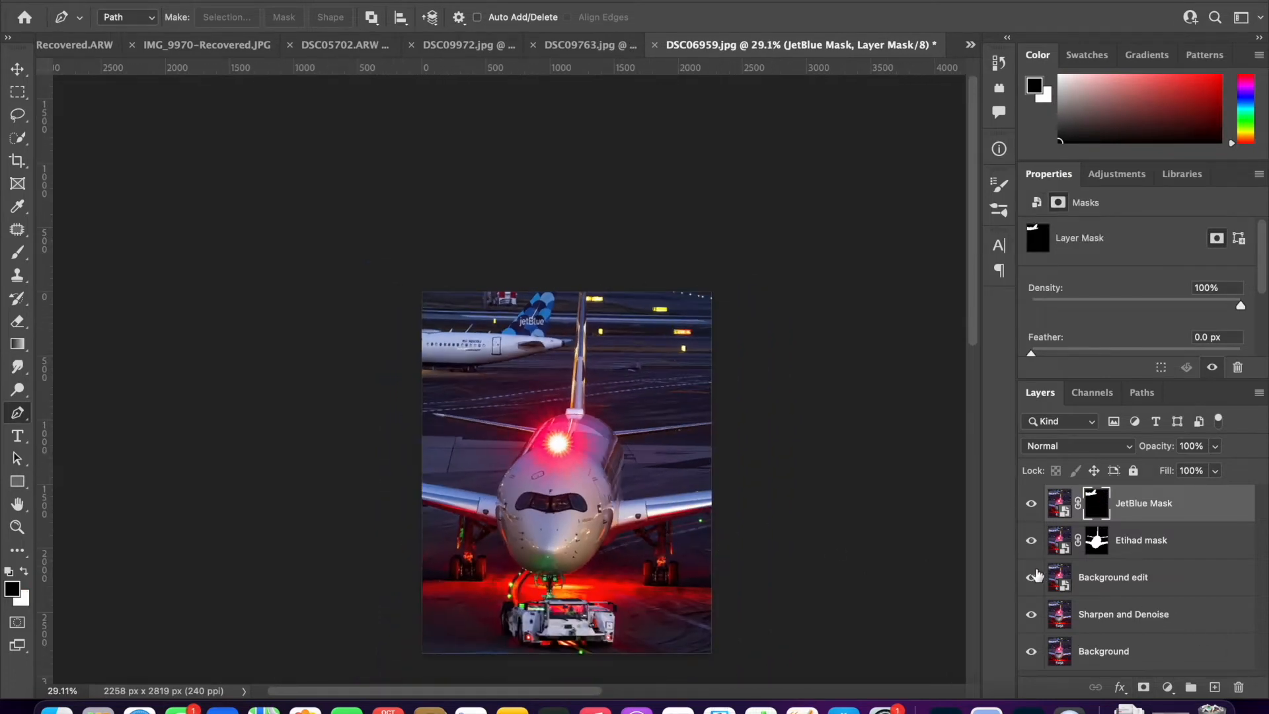
pyautogui.moveTo(1026, 579); pyautogui.dragTo(1023, 697)
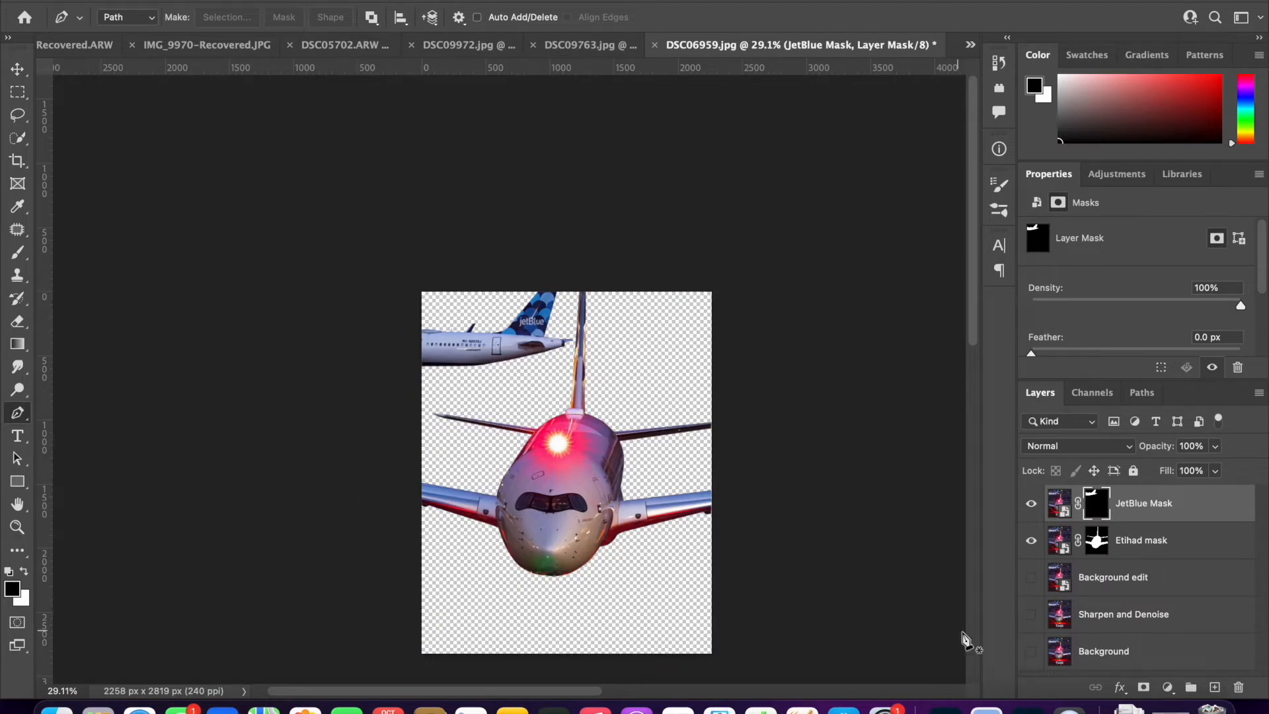
pyautogui.moveTo(1037, 579); pyautogui.dragTo(1032, 697)
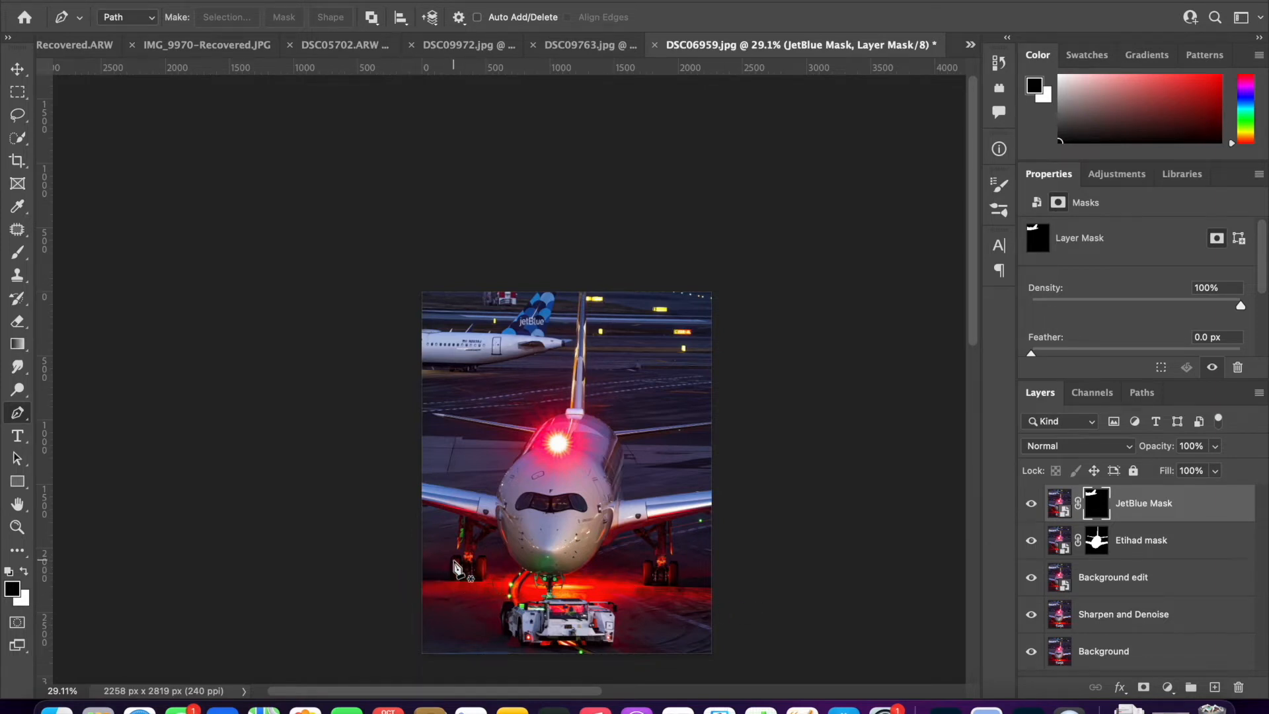
# - Open the Background edit layer in the Camera Raw Filter and set Exposure +0.01, Contrast +11, Highlights +38 and Shadows -7
pyautogui.scroll(5, 455, 566)
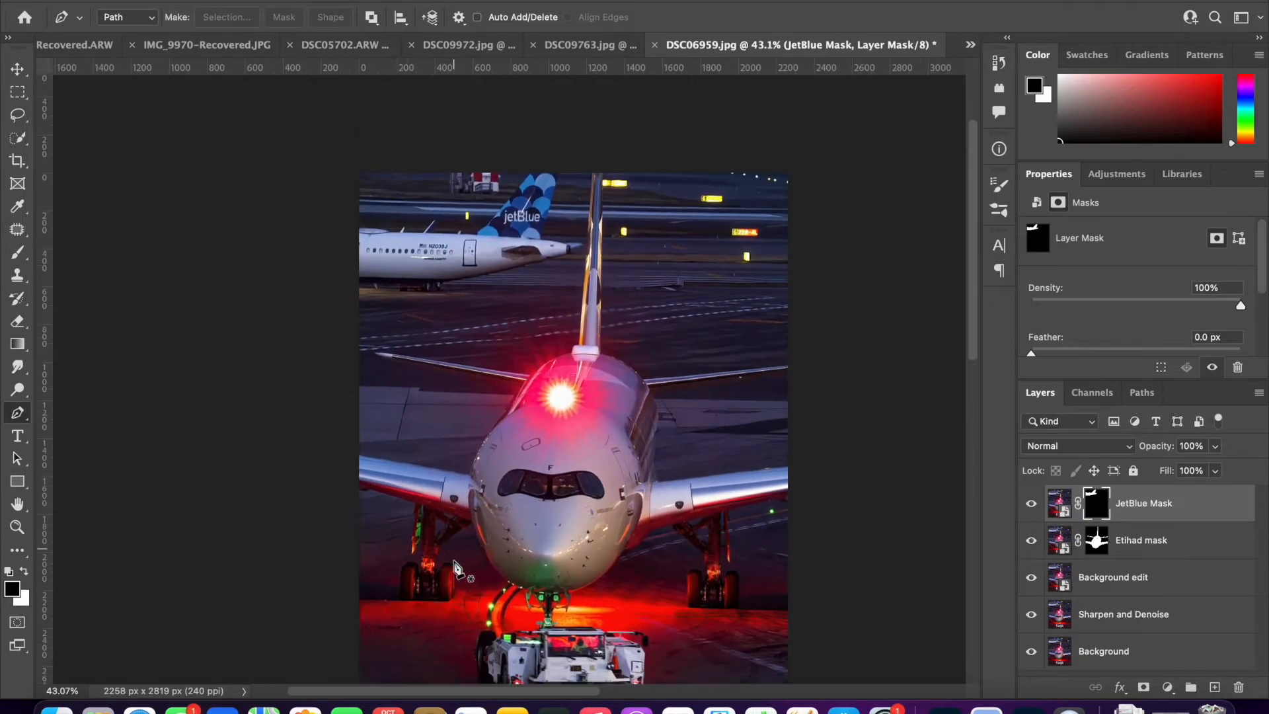
pyautogui.scroll(-1, 454, 562)
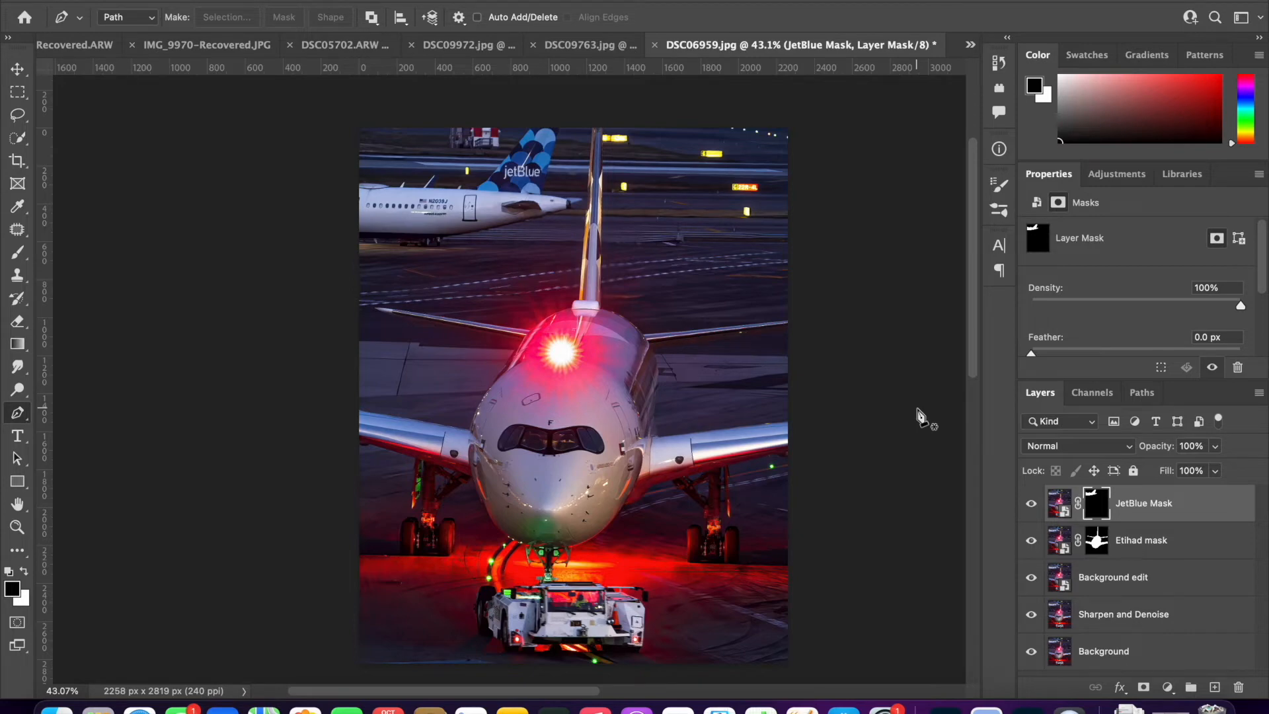
pyautogui.click(1065, 581)
pyautogui.click(405, 1)
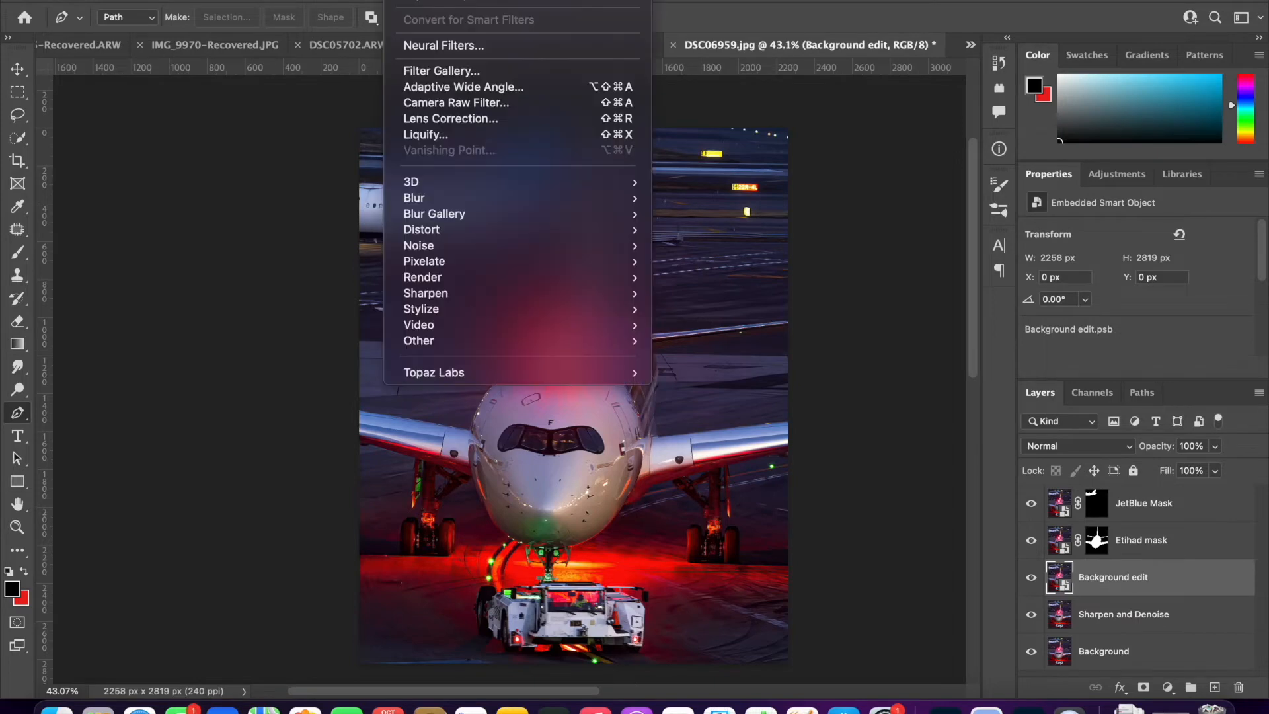
pyautogui.click(429, 106)
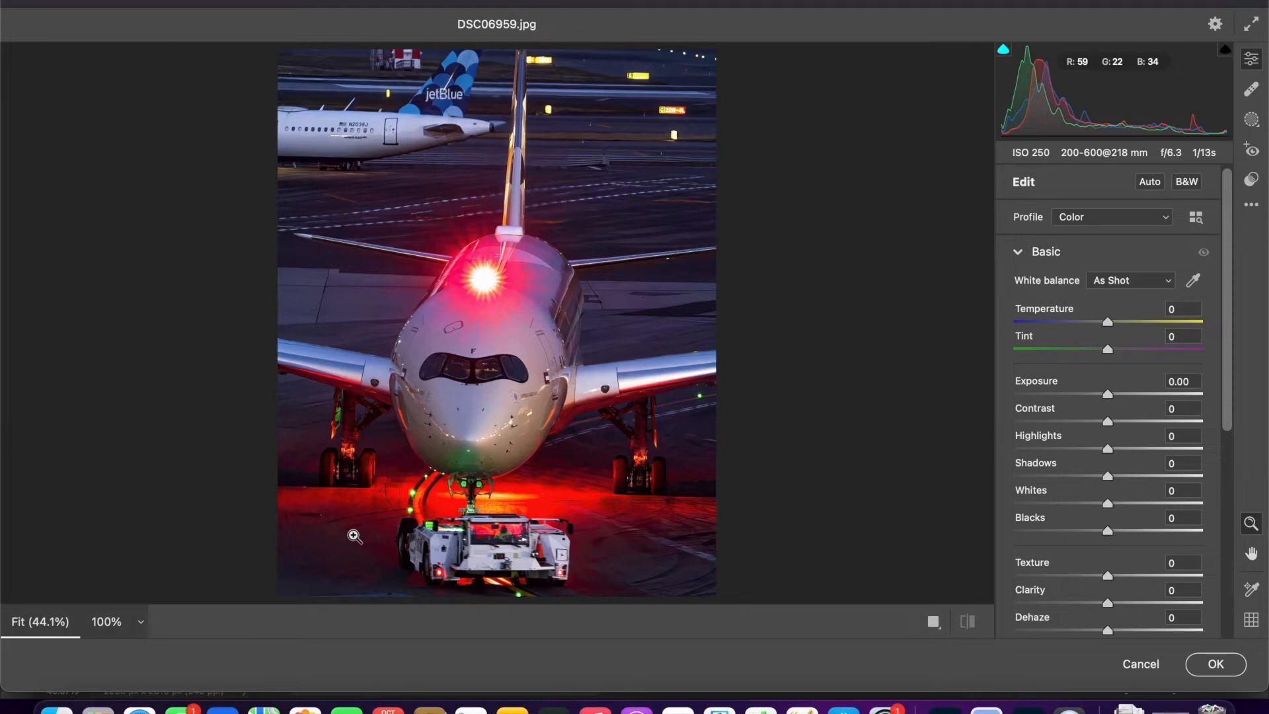
pyautogui.moveTo(1072, 386); pyautogui.dragTo(1068, 449)
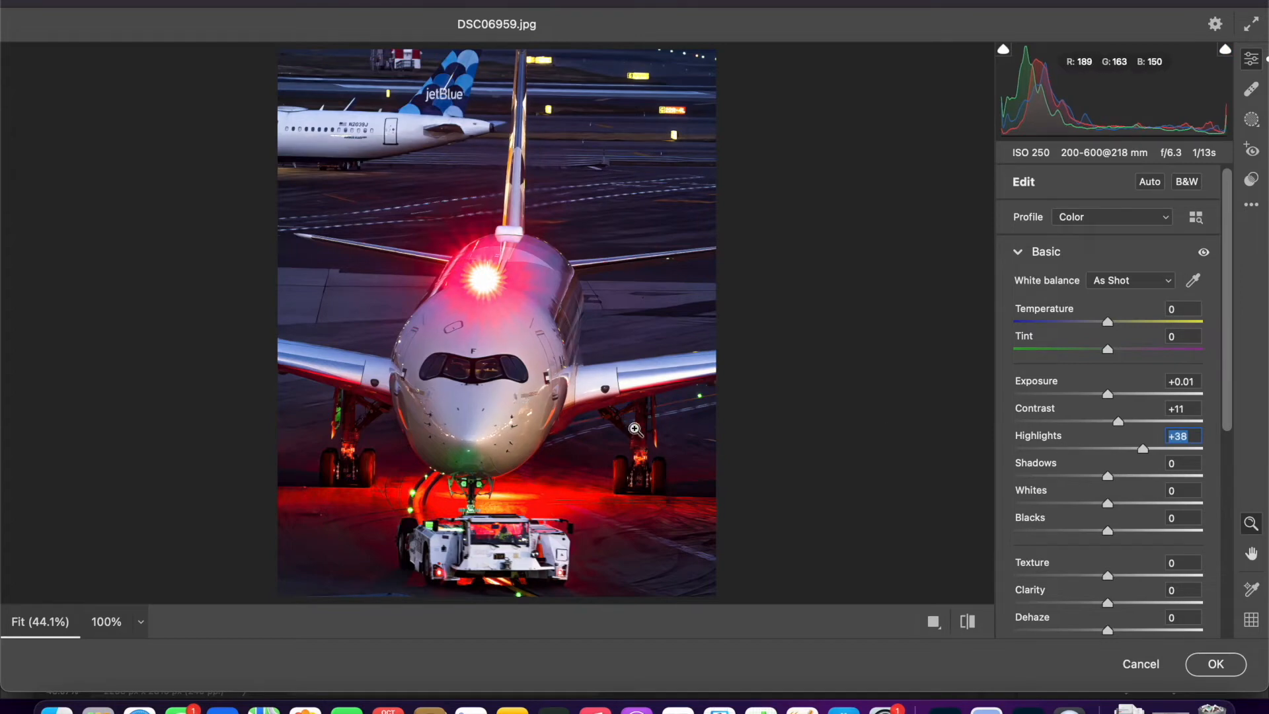
pyautogui.moveTo(1040, 466)
pyautogui.mouseDown()
pyautogui.moveTo(1050, 480)
pyautogui.moveTo(1034, 474)
pyautogui.mouseUp()
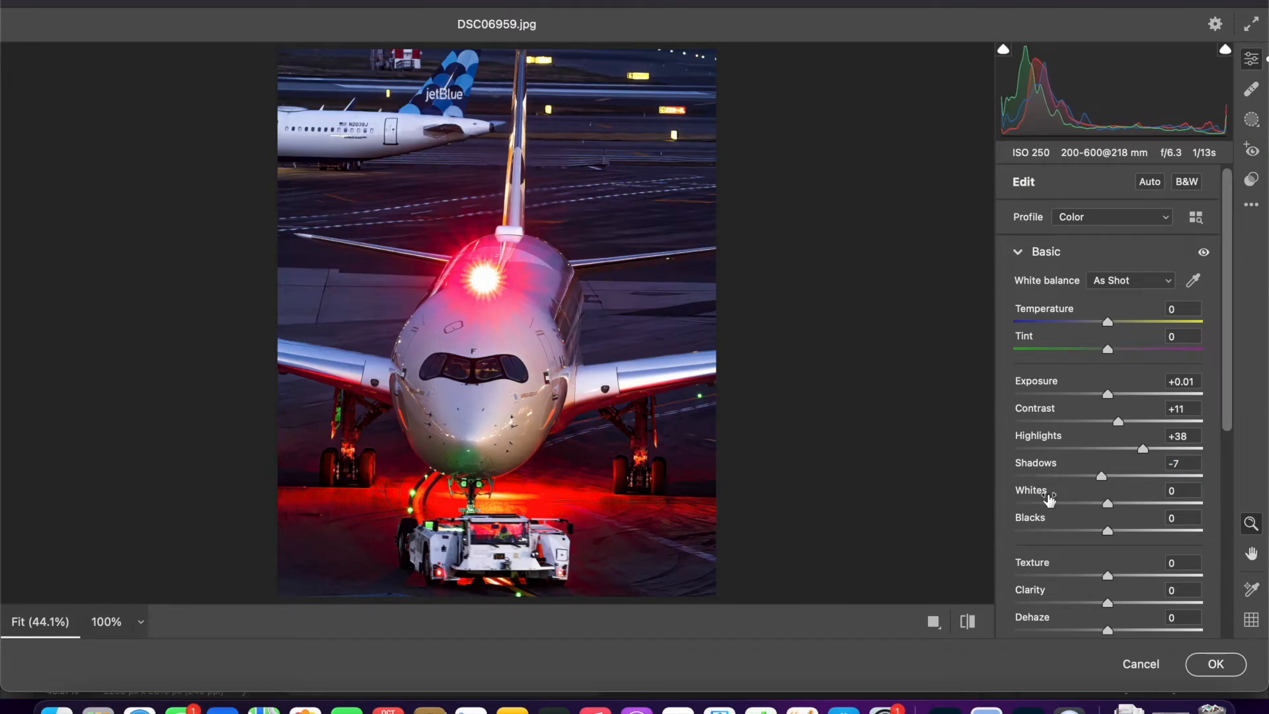
pyautogui.moveTo(1044, 597); pyautogui.dragTo(1043, 597)
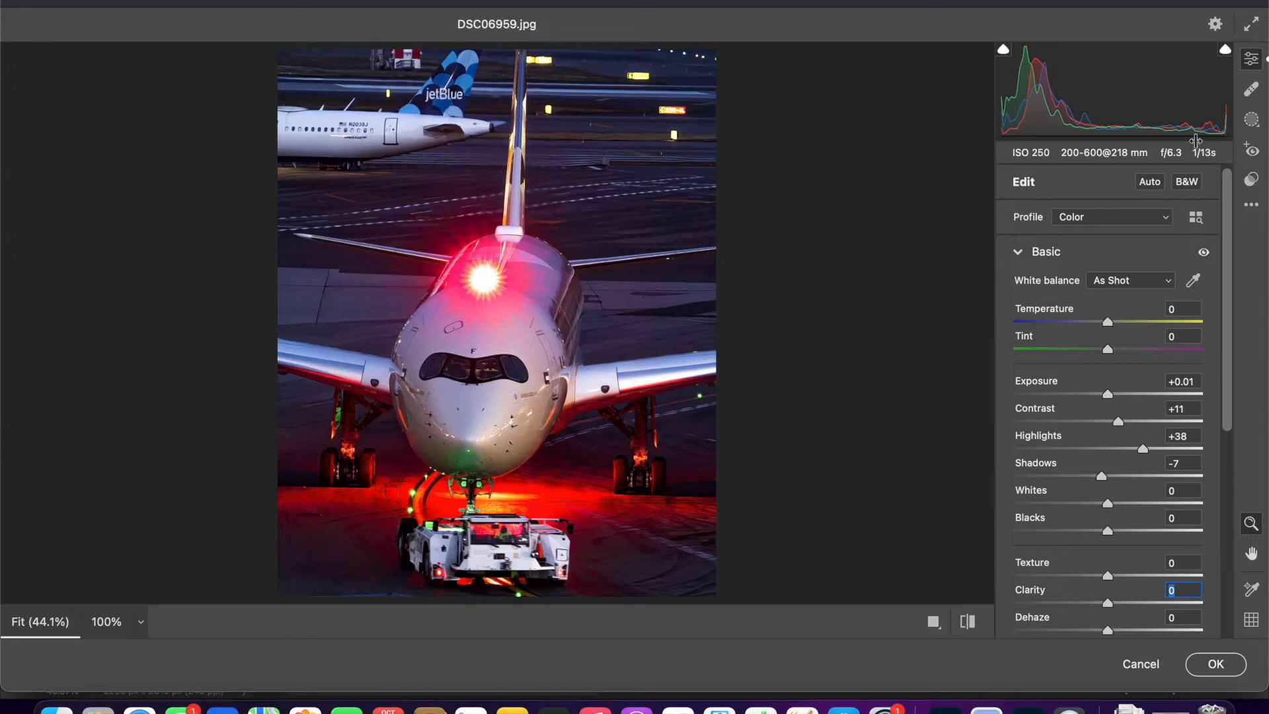
# - Create a linear gradient mask running from just above the photo's upper edge straight down to the landing gear wheels
pyautogui.click(1251, 122)
pyautogui.click(1036, 328)
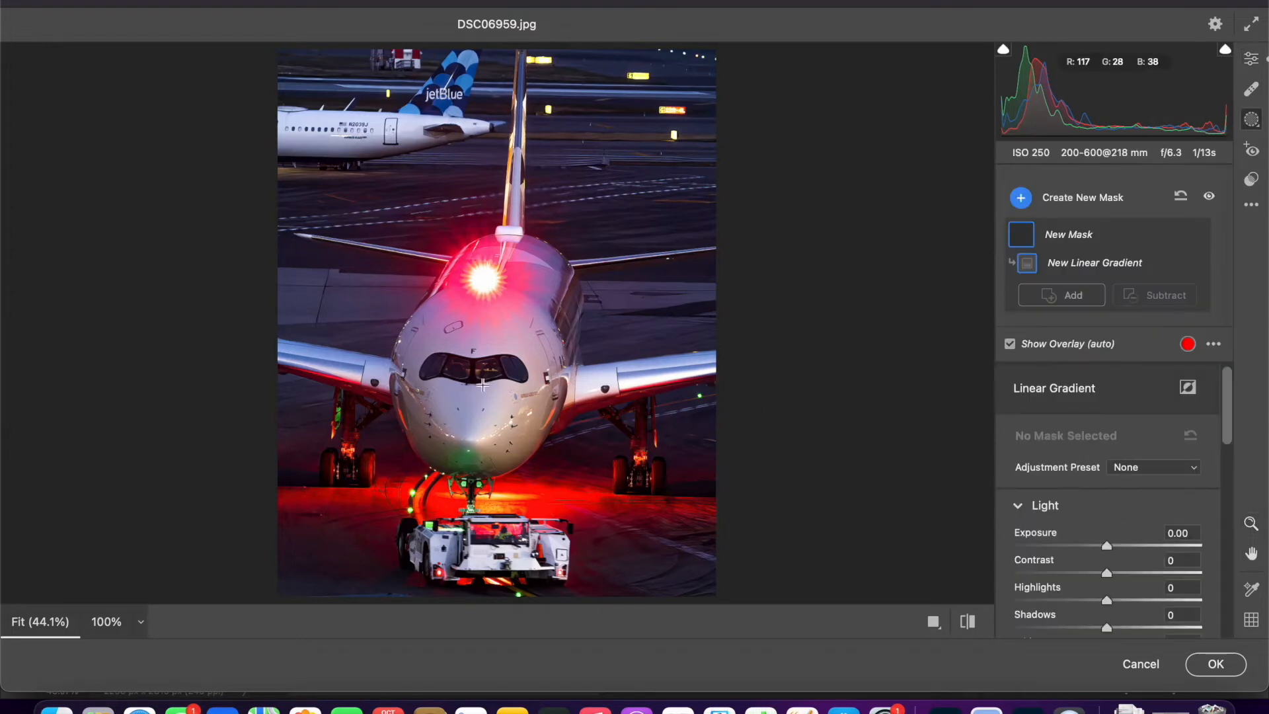
pyautogui.scroll(-3, 442, 379)
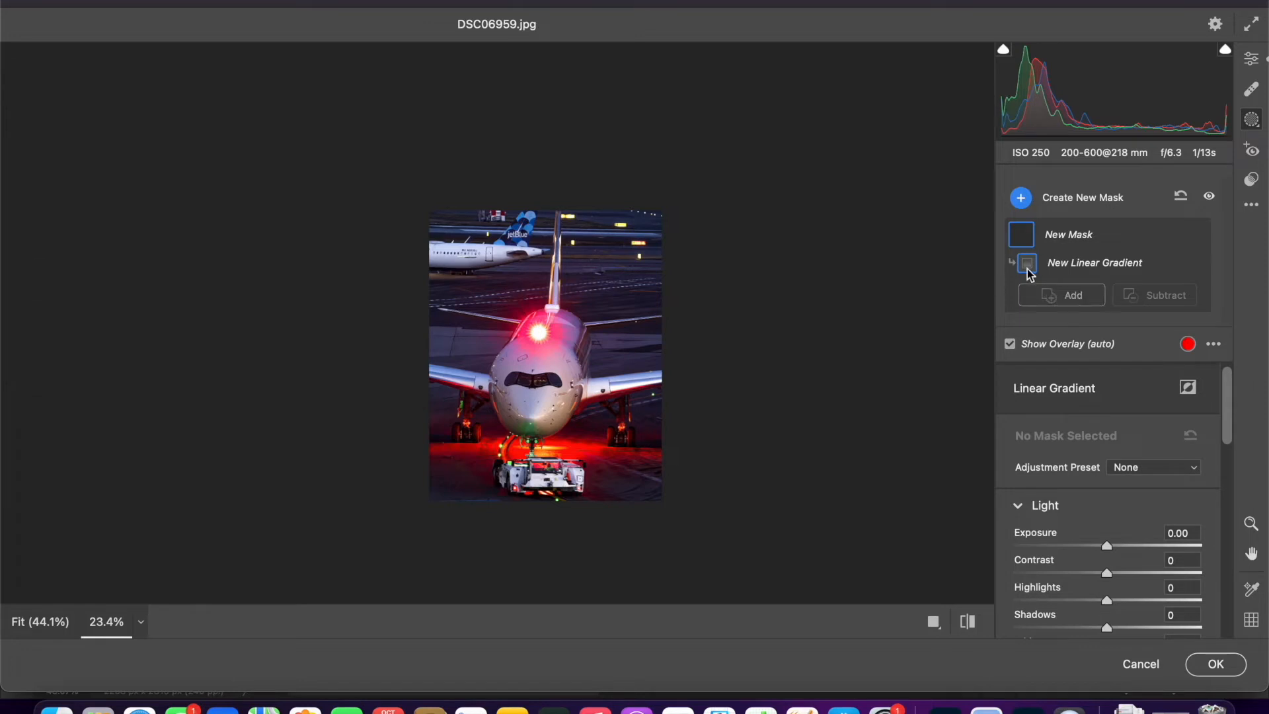
pyautogui.moveTo(551, 205); pyautogui.dragTo(550, 444)
pyautogui.scroll(3, 532, 401)
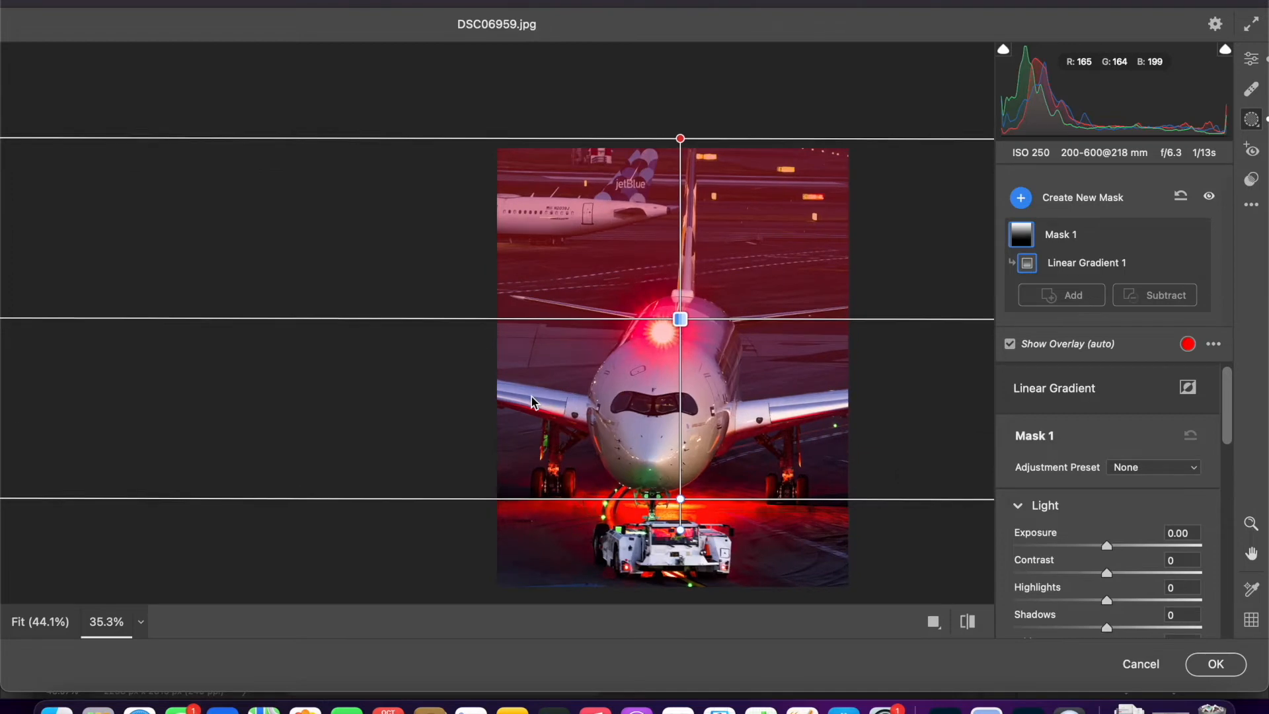
pyautogui.hscroll(2, 532, 401)
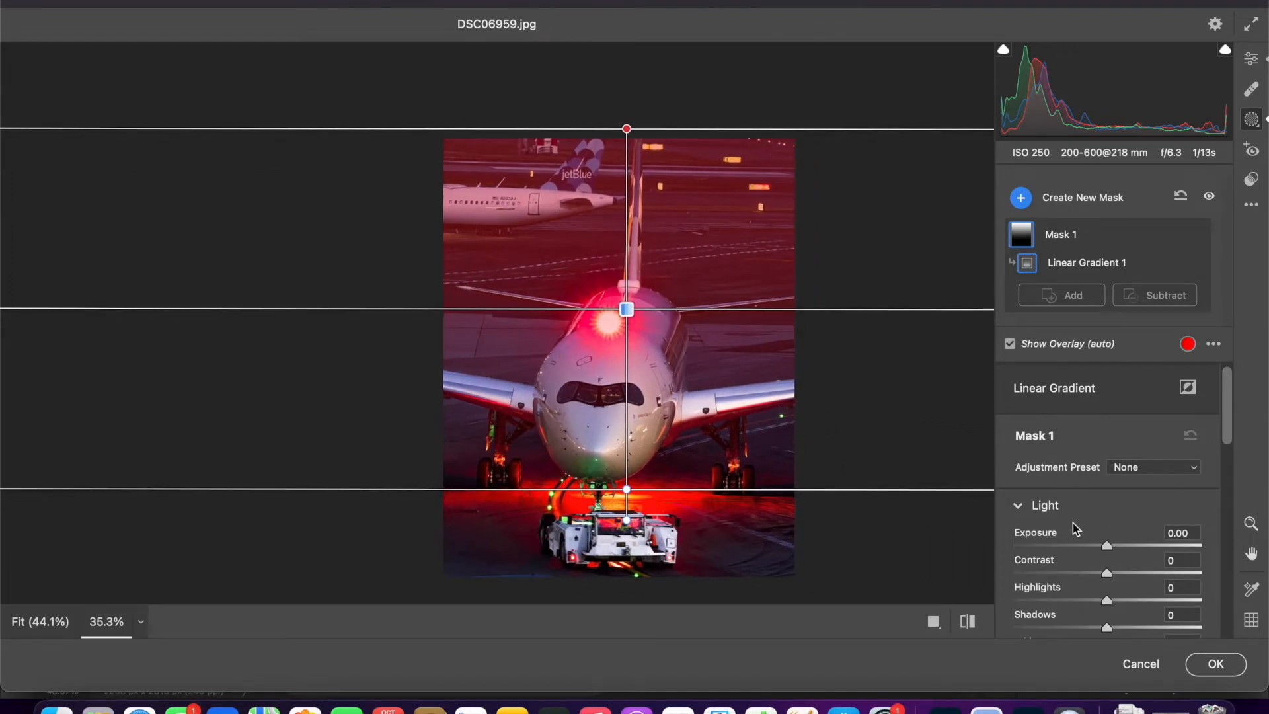
# - Set the linear gradient mask's Exposure to -1.63, Contrast +31, Highlights +20, Shadows -26, Whites +14 and Blacks 0, and compare with the original
pyautogui.moveTo(1063, 539); pyautogui.dragTo(1032, 575)
pyautogui.scroll(-2, 1035, 536)
pyautogui.scroll(-1, 1065, 526)
pyautogui.scroll(-1, 1057, 519)
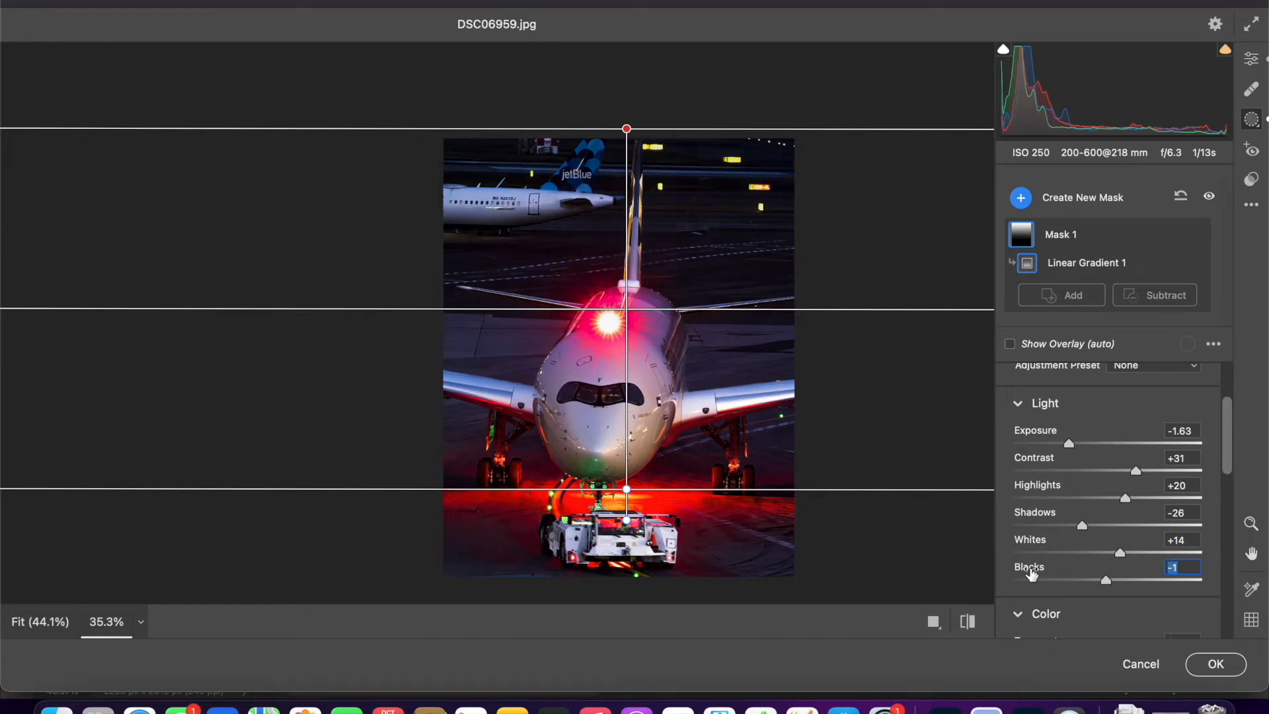
pyautogui.press('\\')
pyautogui.press('\\')
# - Create a new radial gradient mask tightly around the lit yellow taxiway sign above the 22R-4L sign
pyautogui.click(1021, 198)
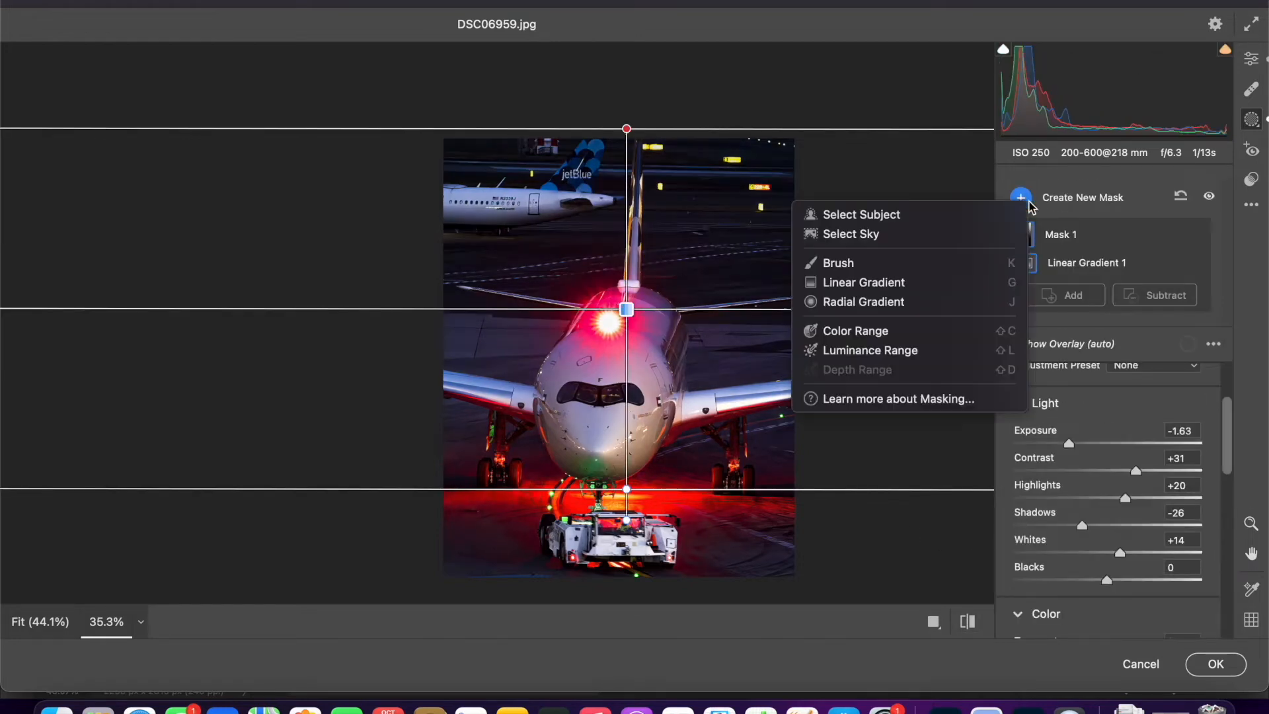
pyautogui.click(925, 300)
pyautogui.press('super+equal')
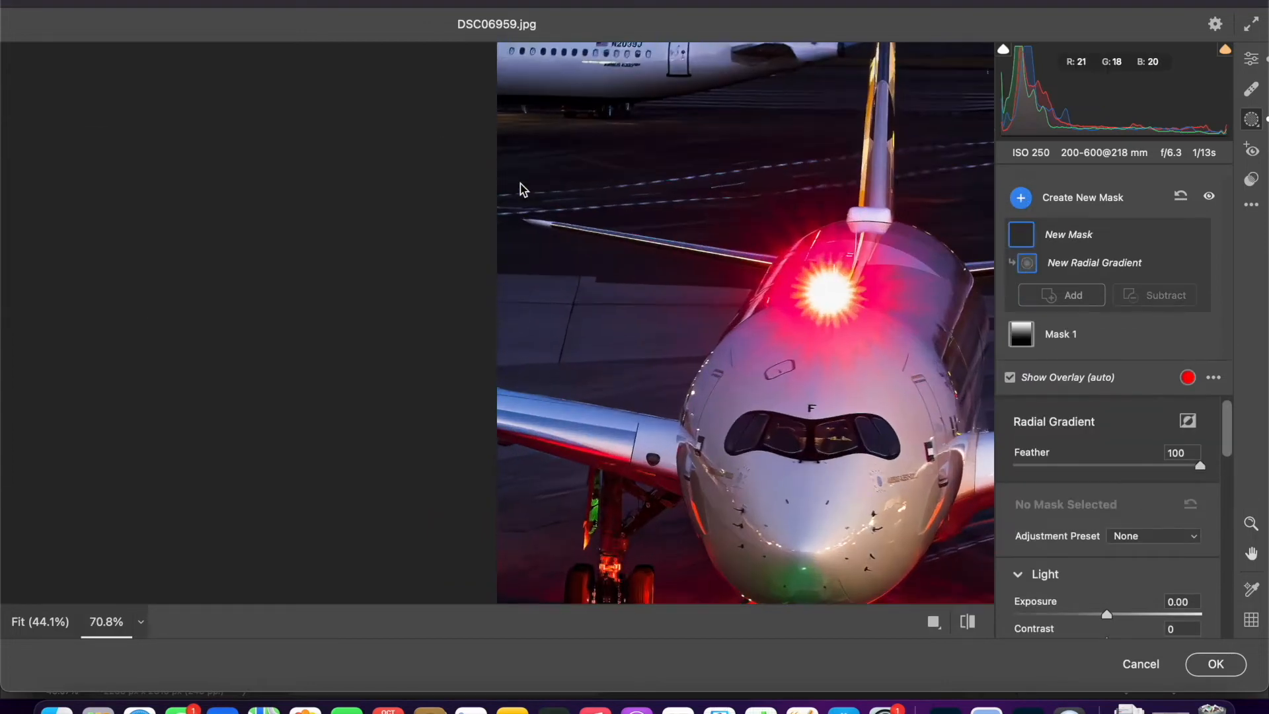
pyautogui.moveTo(638, 163); pyautogui.dragTo(348, 399)
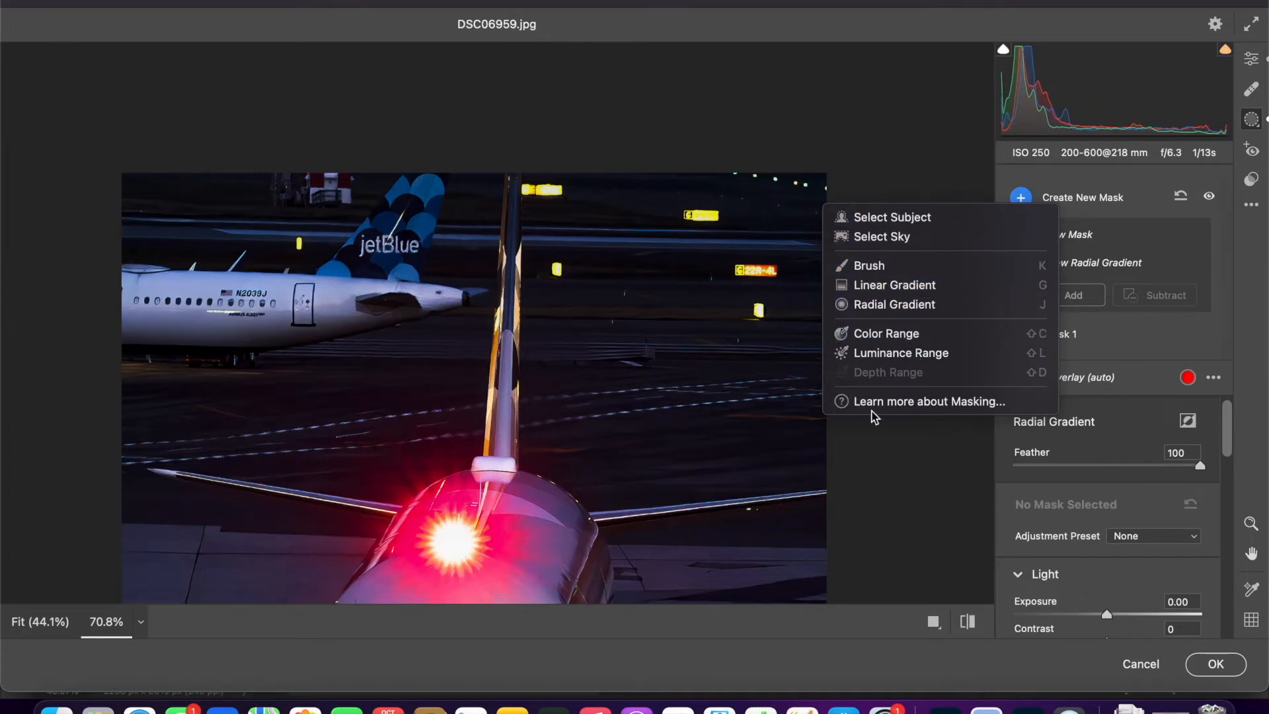
pyautogui.click(893, 305)
pyautogui.scroll(5, 592, 277)
pyautogui.press('space')
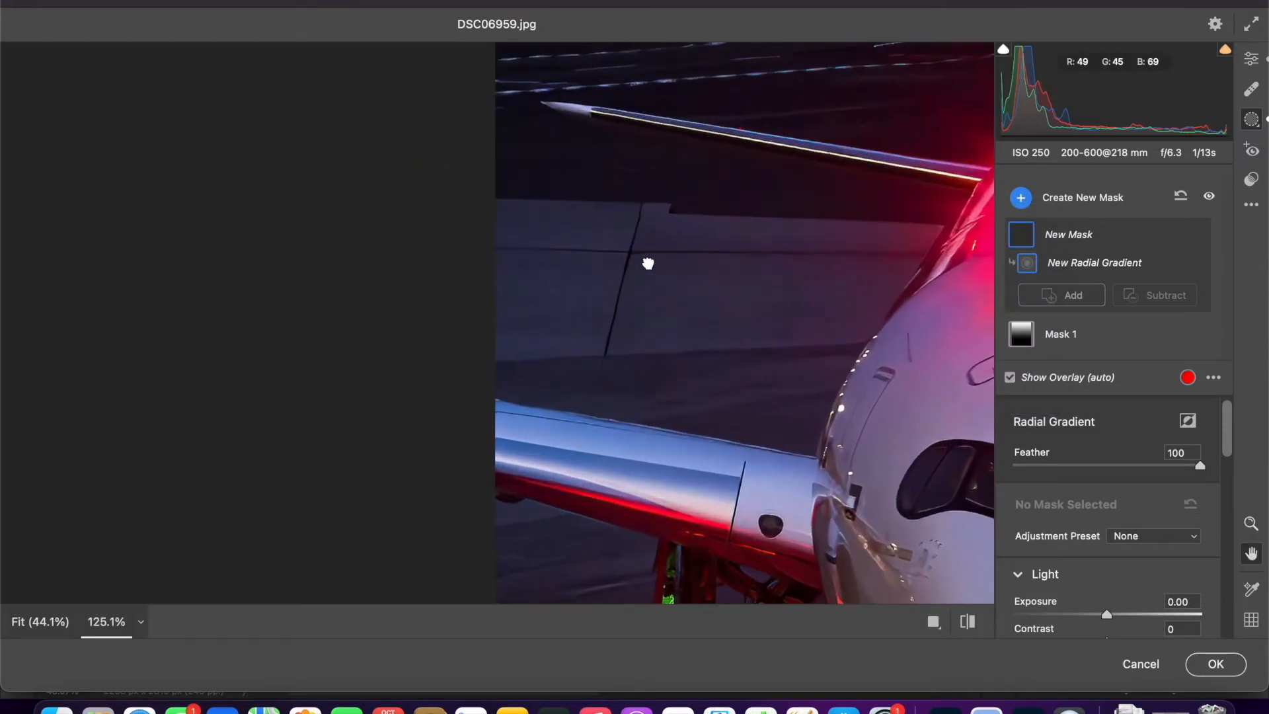
pyautogui.moveTo(782, 150); pyautogui.dragTo(515, 359)
pyautogui.moveTo(661, 288); pyautogui.dragTo(254, 424)
pyautogui.moveTo(755, 151); pyautogui.dragTo(333, 398)
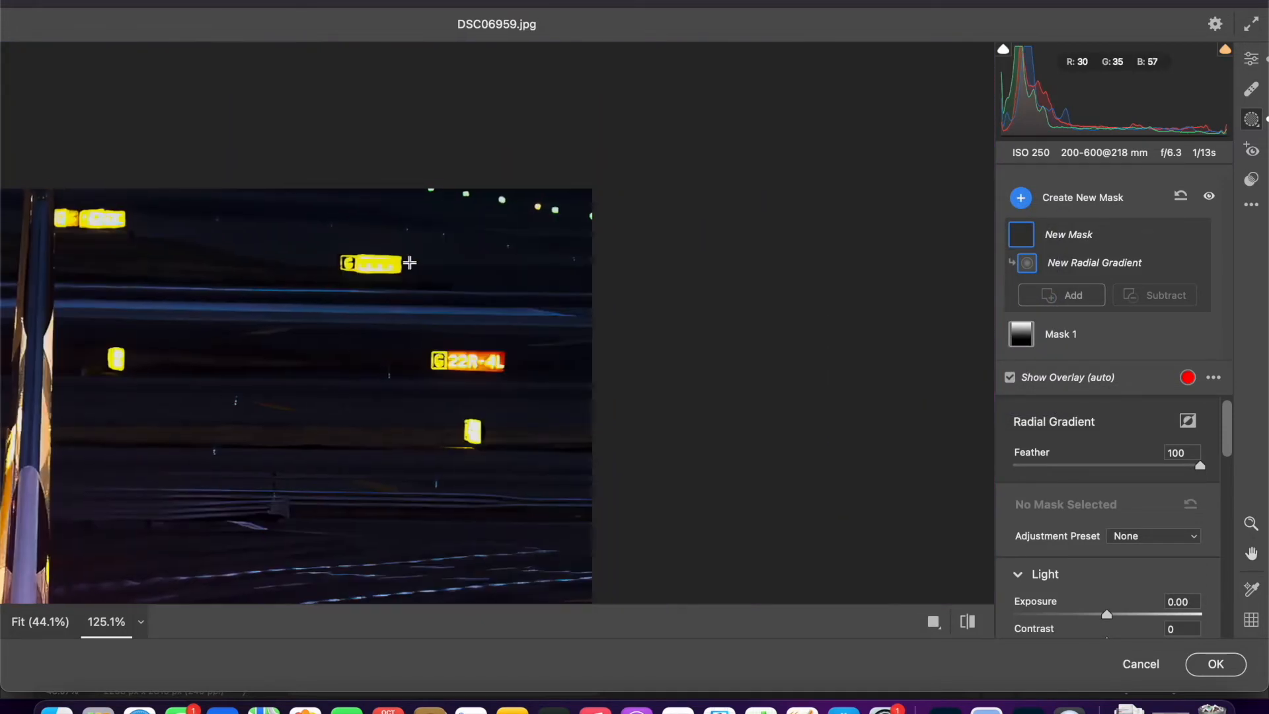
pyautogui.moveTo(361, 255); pyautogui.dragTo(392, 271)
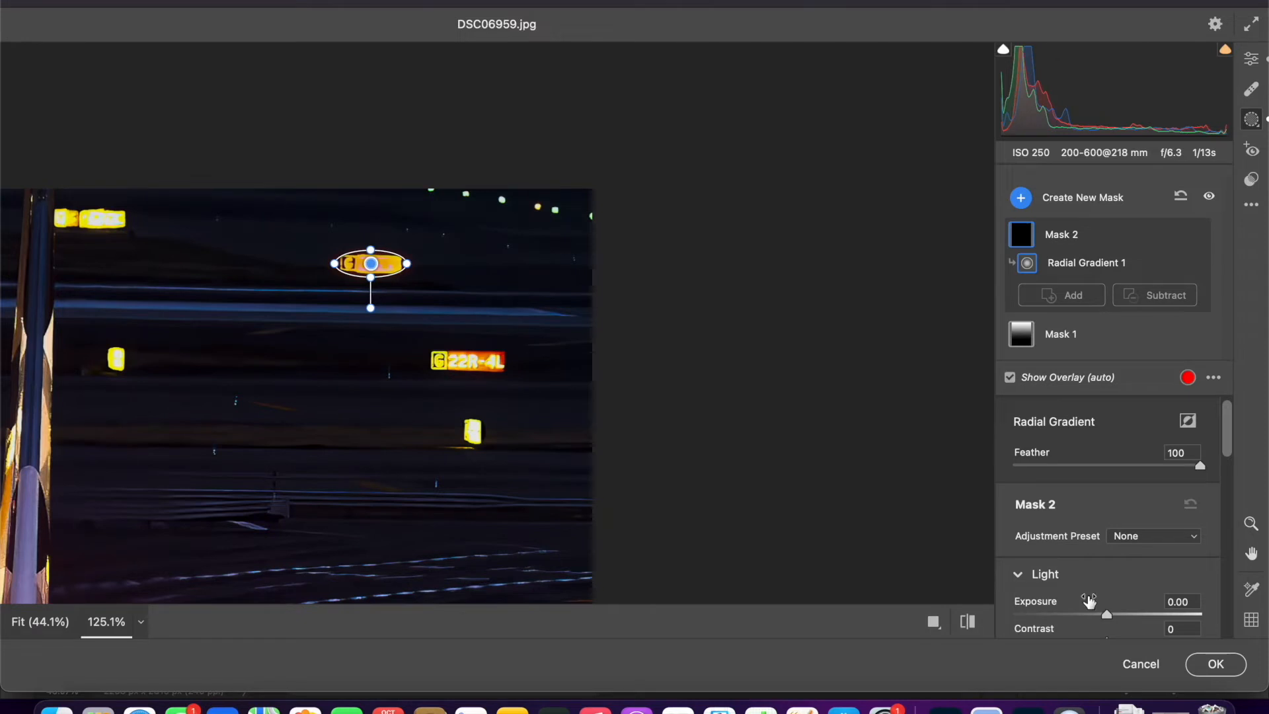
# - Set the sign mask's Exposure to +1.36, Contrast to +37, Highlights to +65 and Clarity to +30
pyautogui.moveTo(1050, 604); pyautogui.dragTo(1069, 603)
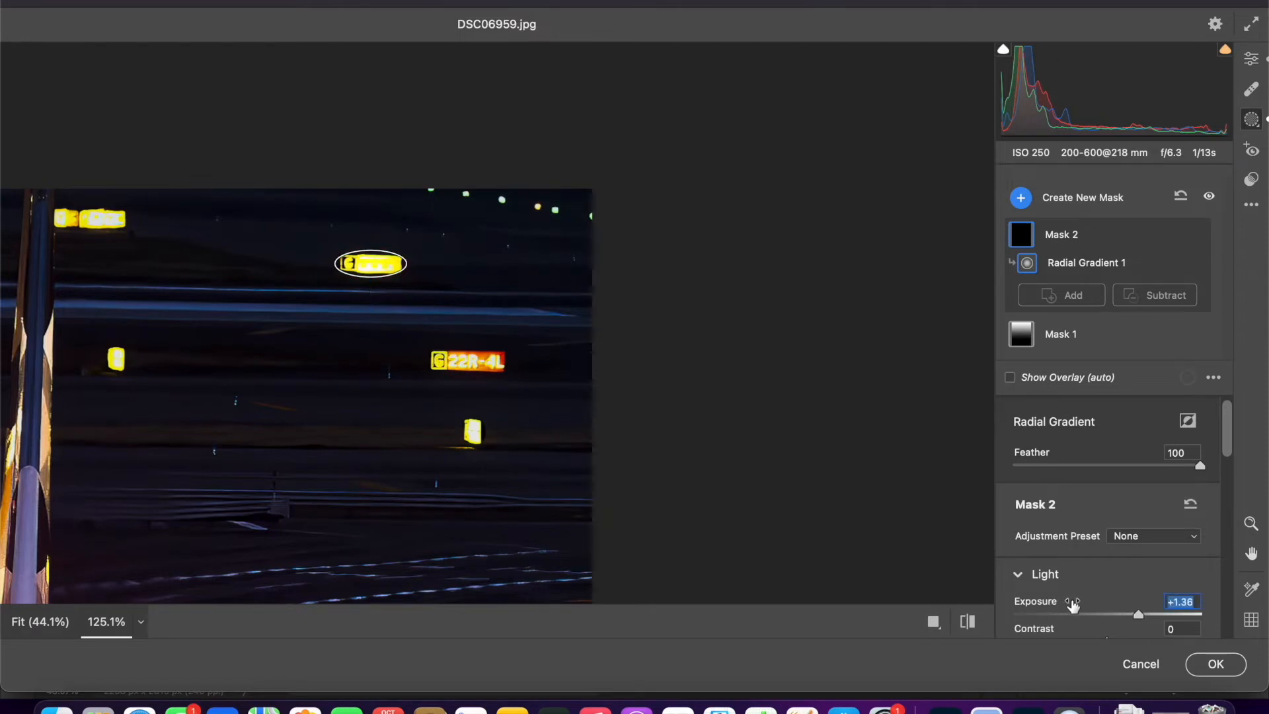
pyautogui.scroll(-2, 1073, 604)
pyautogui.moveTo(1033, 596); pyautogui.dragTo(1067, 596)
pyautogui.scroll(-4, 1066, 596)
pyautogui.moveTo(1035, 546); pyautogui.dragTo(1084, 544)
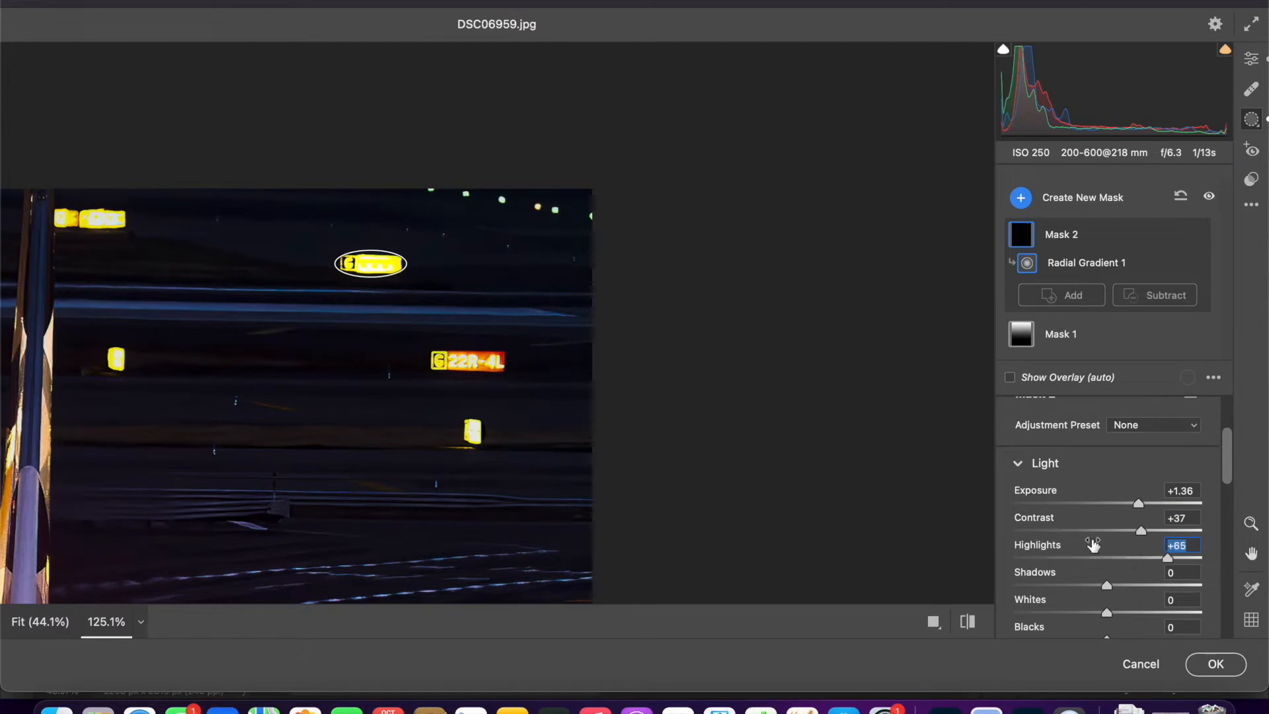
pyautogui.scroll(-8, 1057, 575)
pyautogui.scroll(-7, 1057, 577)
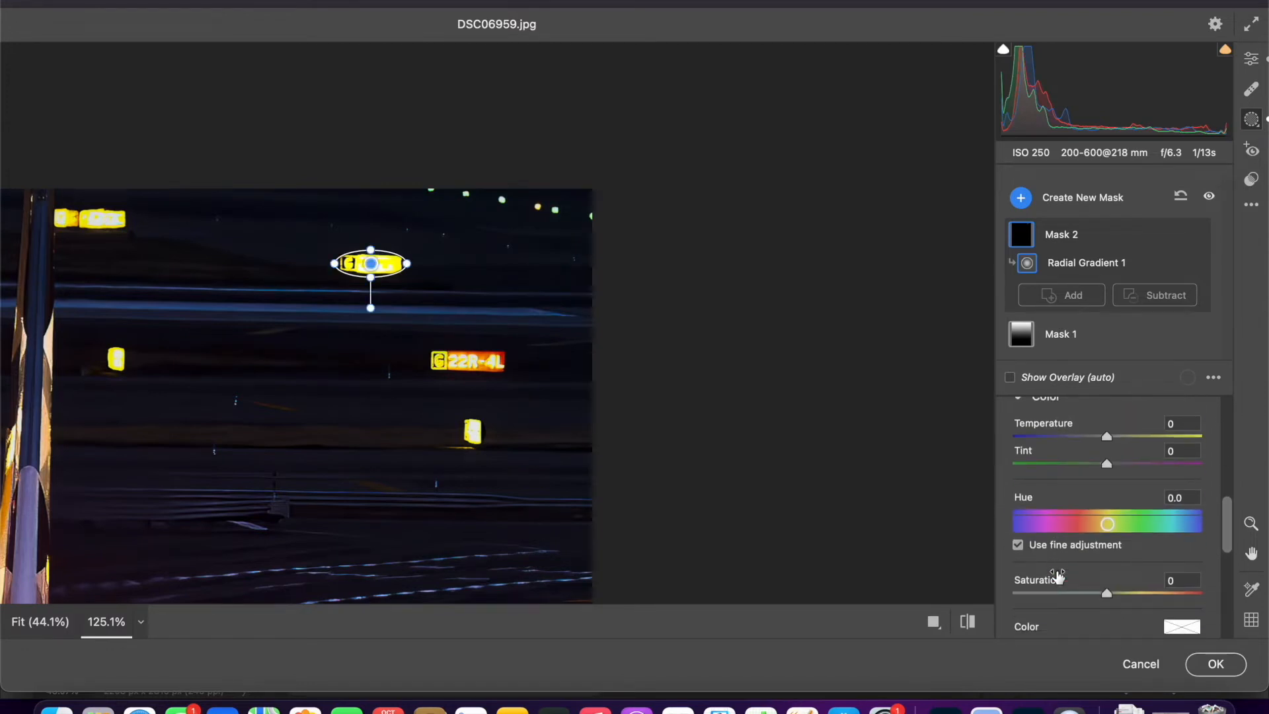
pyautogui.moveTo(1029, 597); pyautogui.dragTo(1055, 598)
# - Add radial gradients to the sign mask over the red 22R-4L sign and the small yellow sign below it
pyautogui.click(1070, 305)
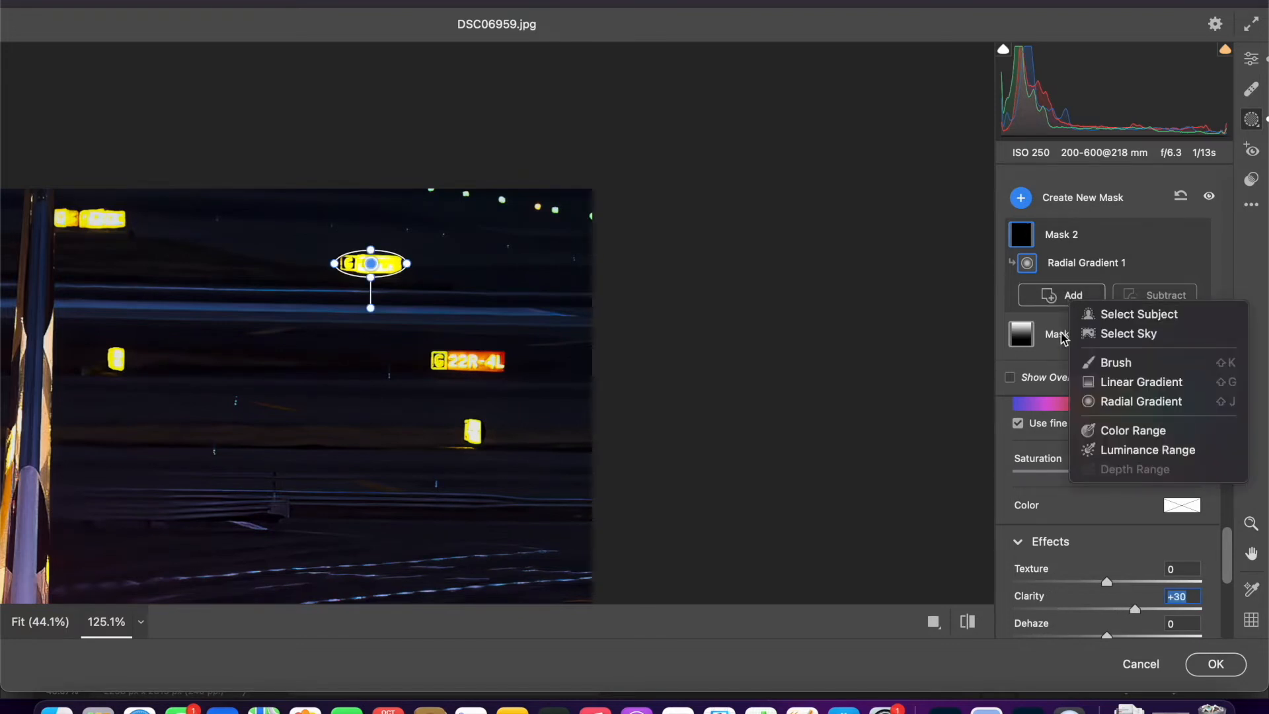
pyautogui.click(1093, 401)
pyautogui.moveTo(457, 355); pyautogui.dragTo(512, 378)
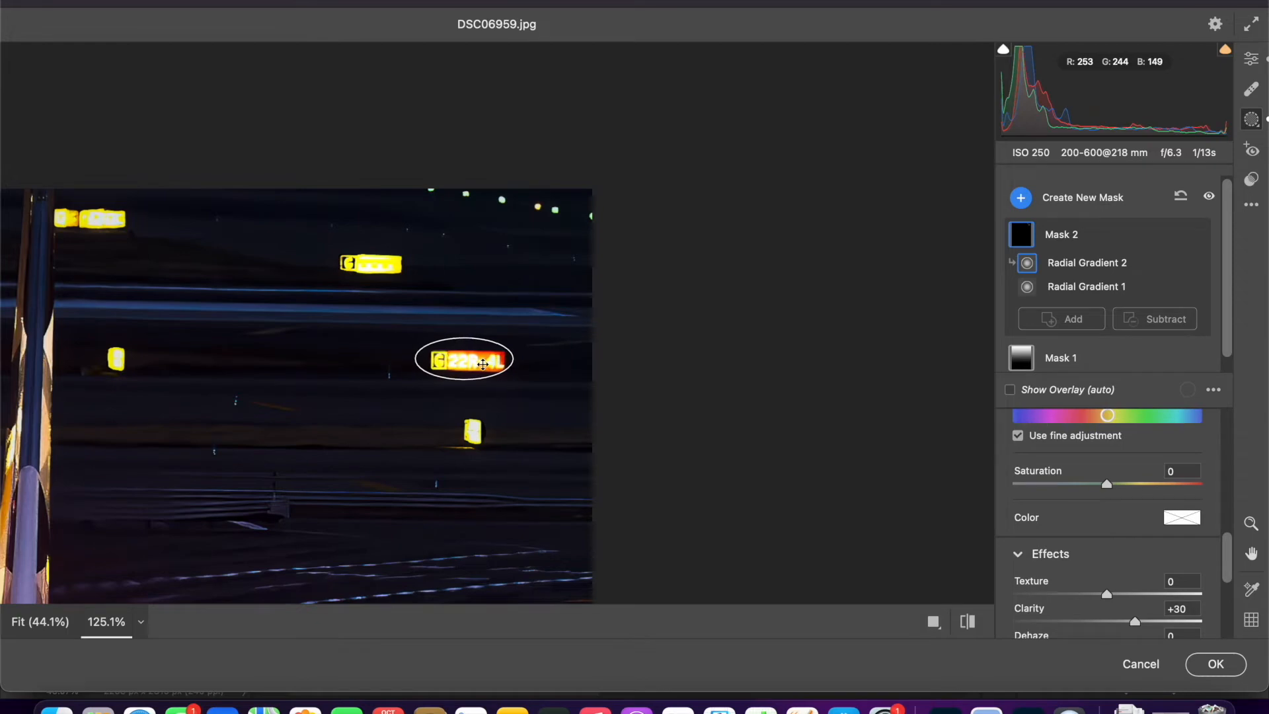
pyautogui.click(1064, 319)
pyautogui.click(1084, 423)
pyautogui.moveTo(472, 428); pyautogui.dragTo(473, 435)
# - Add radial gradients to the sign mask over the small yellow sign beside the tail fin and the wider sign above it
pyautogui.click(1060, 344)
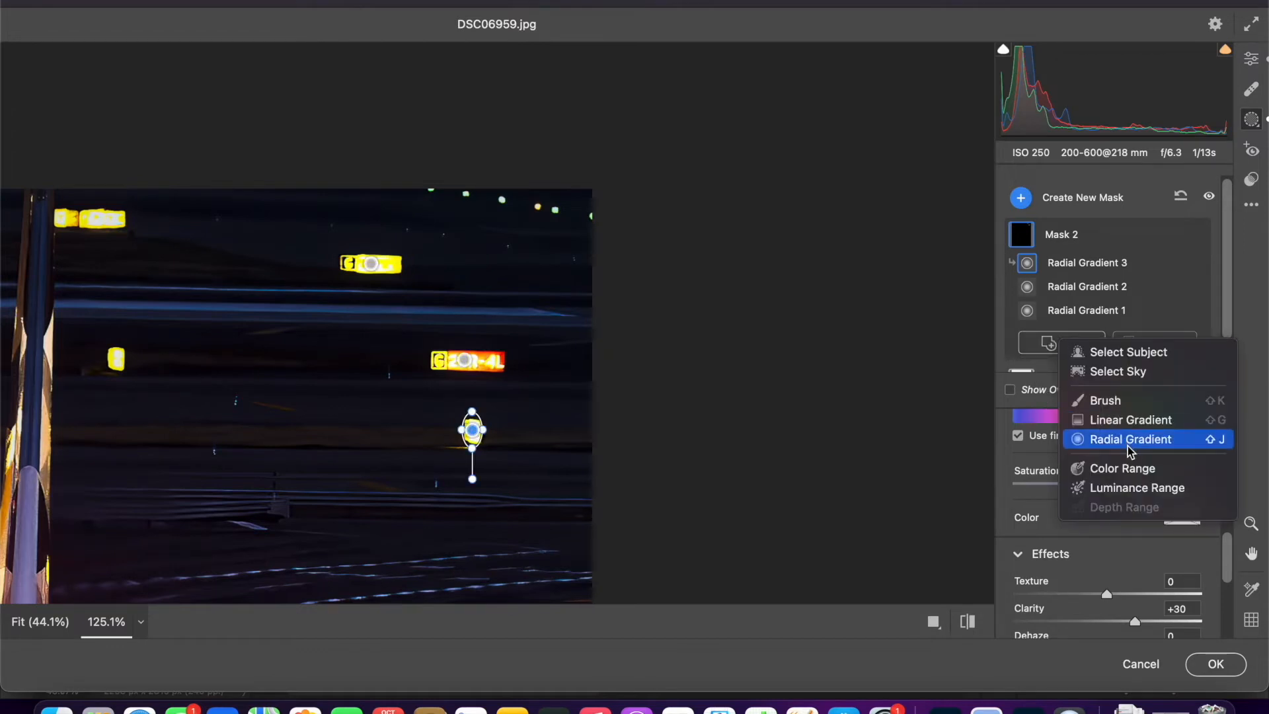
pyautogui.click(1127, 446)
pyautogui.moveTo(116, 358); pyautogui.dragTo(127, 372)
pyautogui.hscroll(-5, 397, 397)
pyautogui.click(1060, 349)
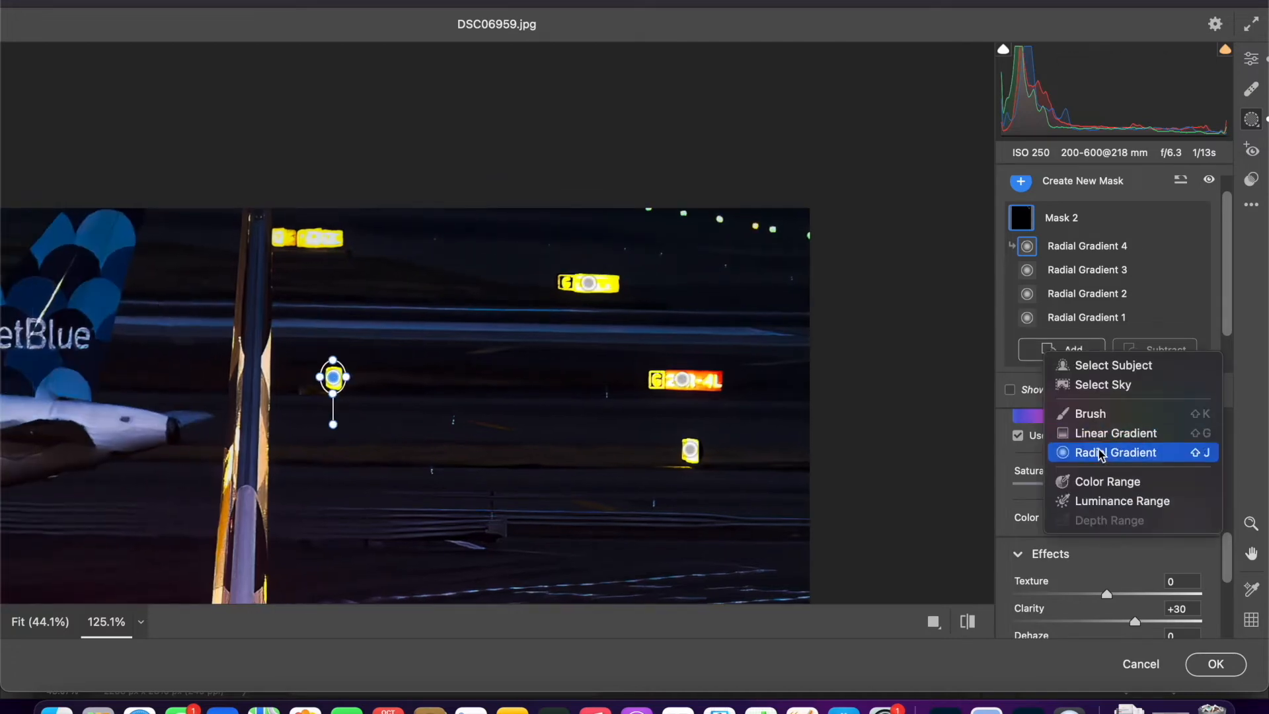
pyautogui.click(1110, 452)
pyautogui.moveTo(290, 235); pyautogui.dragTo(351, 248)
pyautogui.moveTo(328, 237); pyautogui.dragTo(343, 236)
# - Add a narrow radial gradient to the sign mask over the small lit sign above the JetBlue fuselage
pyautogui.press('space')
pyautogui.moveTo(290, 333)
pyautogui.mouseDown()
pyautogui.moveTo(1051, 213)
pyautogui.moveTo(1011, 227)
pyautogui.mouseUp()
pyautogui.click(1092, 349)
pyautogui.click(1110, 449)
pyautogui.moveTo(600, 220)
pyautogui.mouseDown()
pyautogui.moveTo(609, 238)
pyautogui.moveTo(600, 227)
pyautogui.mouseUp()
# - Rename the sign mask as Lights Background
pyautogui.doubleClick(1062, 192)
pyautogui.write('Lights Background')
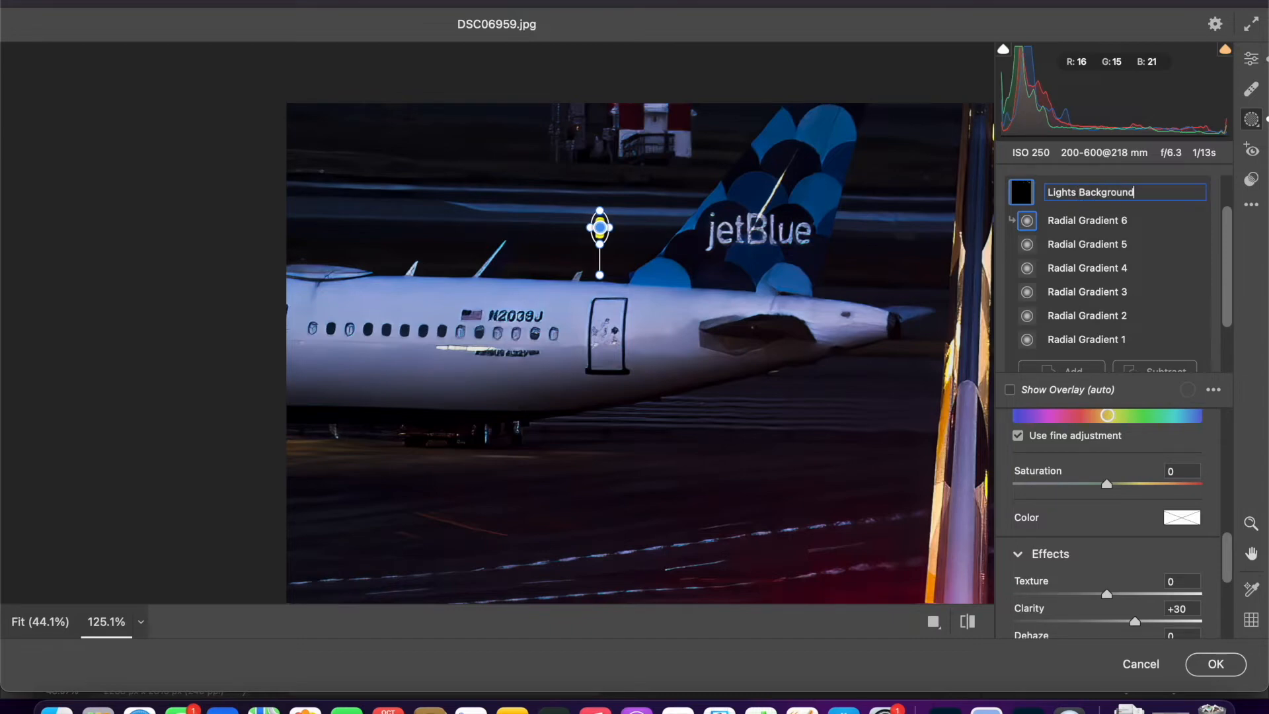
pyautogui.press('Return')
# - Inspect the brightened signs around the tail fin and the JetBlue aircraft, comparing them with the original photo
pyautogui.hscroll(10, 760, 139)
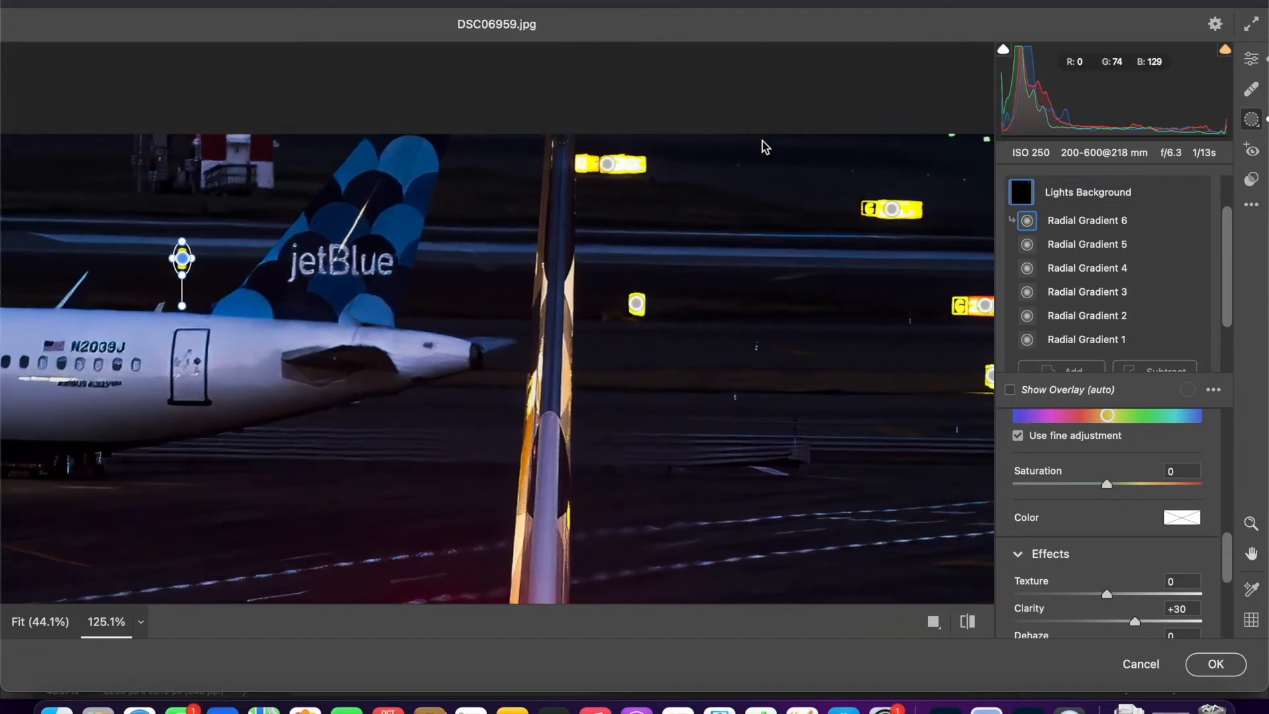
pyautogui.hscroll(7, 762, 140)
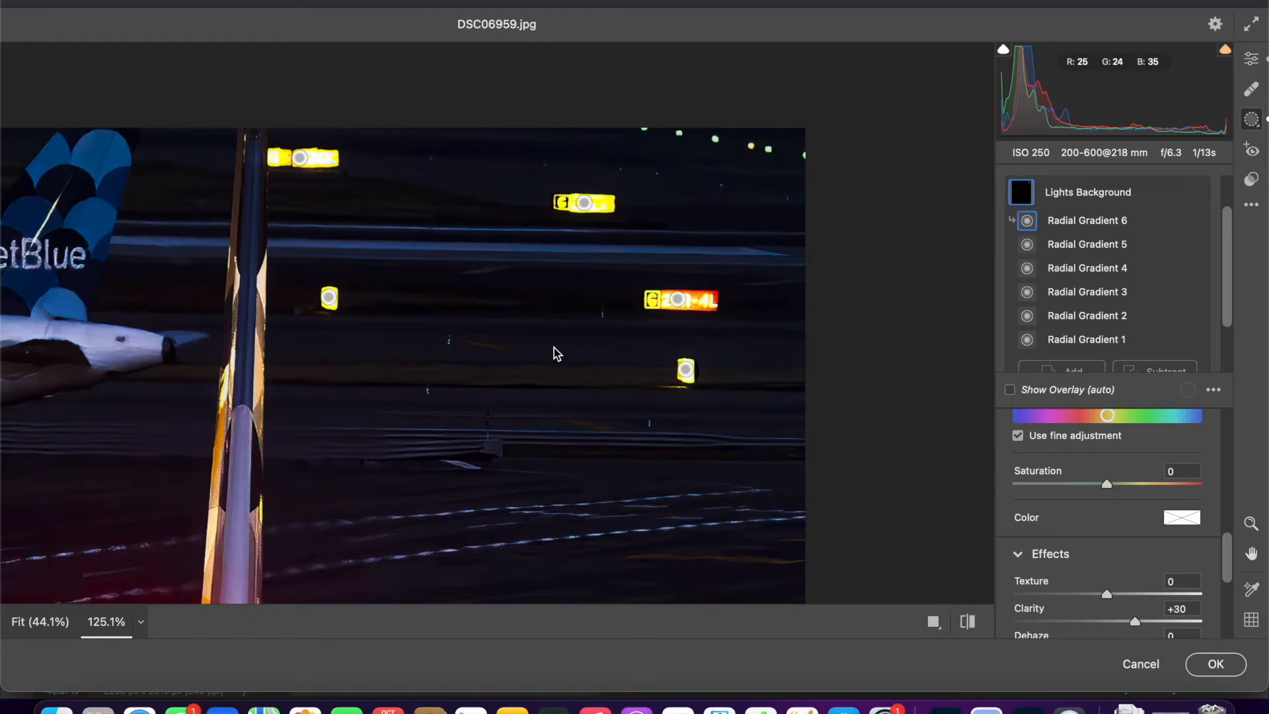
pyautogui.press('\\')
pyautogui.press('\\')
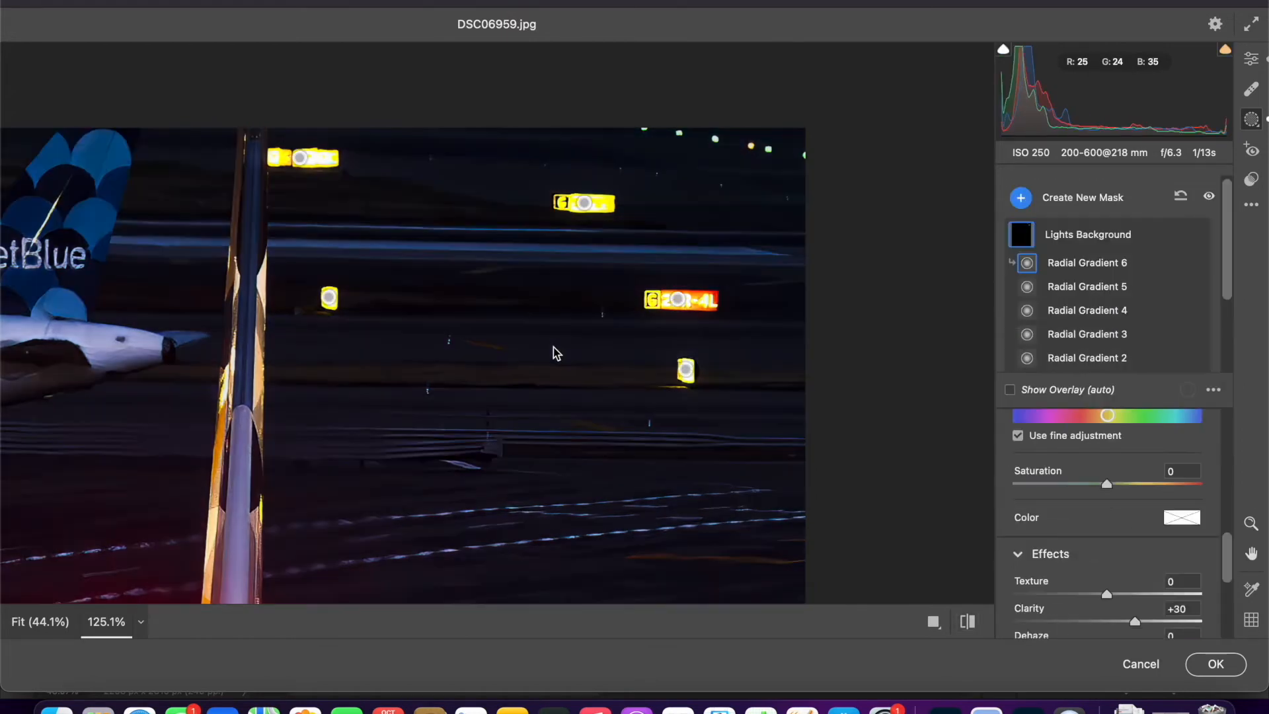
pyautogui.hscroll(-1, 592, 355)
pyautogui.hscroll(-15, 592, 355)
pyautogui.scroll(-3, 592, 354)
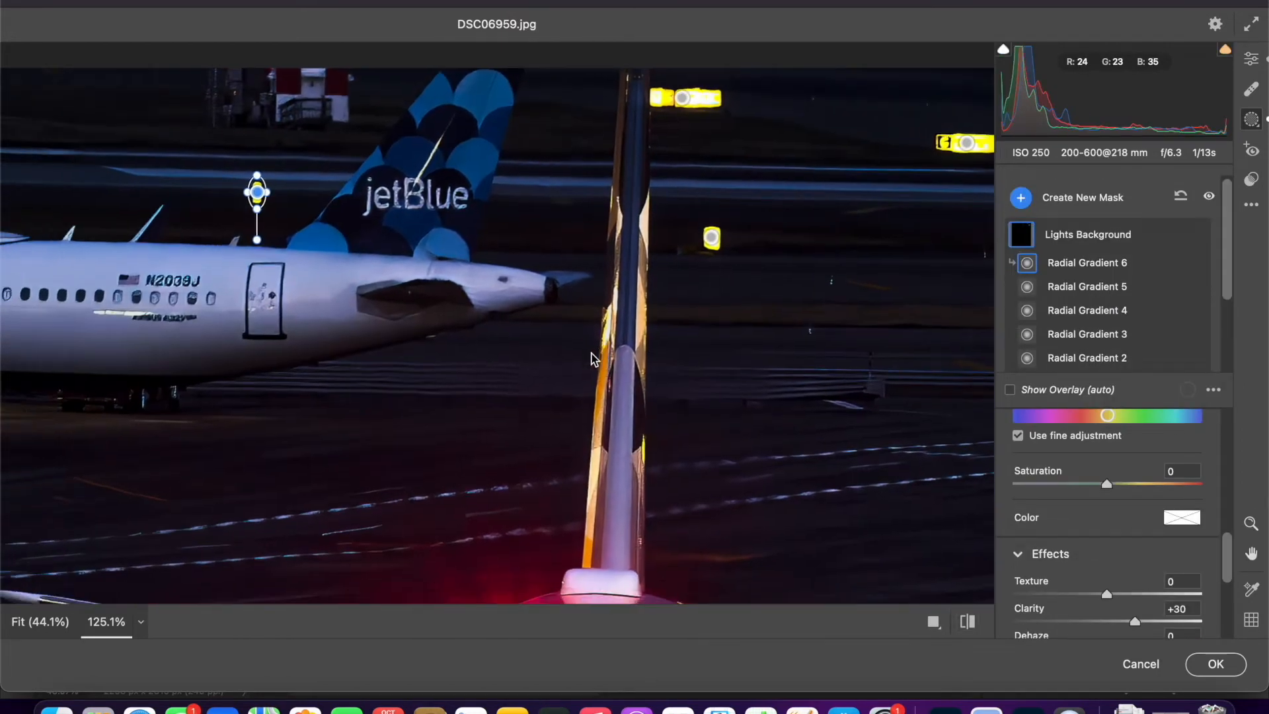
pyautogui.hscroll(20, 338, 326)
pyautogui.scroll(3, 338, 326)
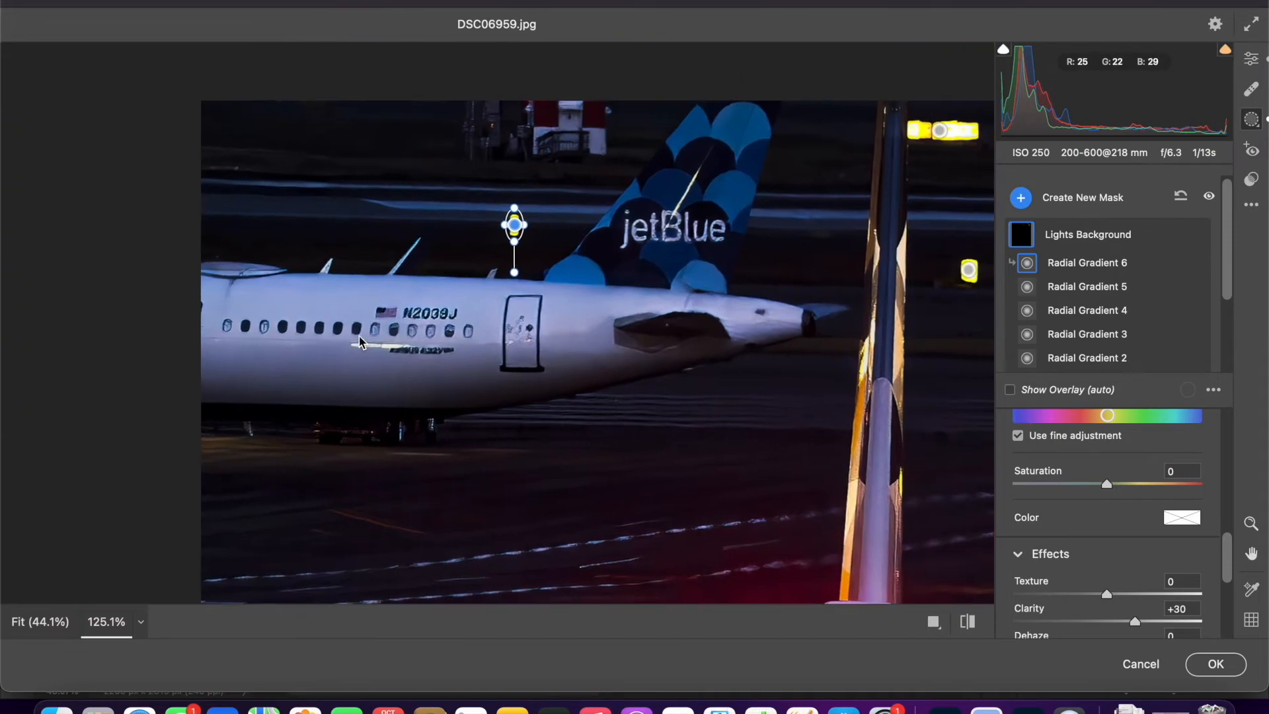
pyautogui.scroll(5, 557, 141)
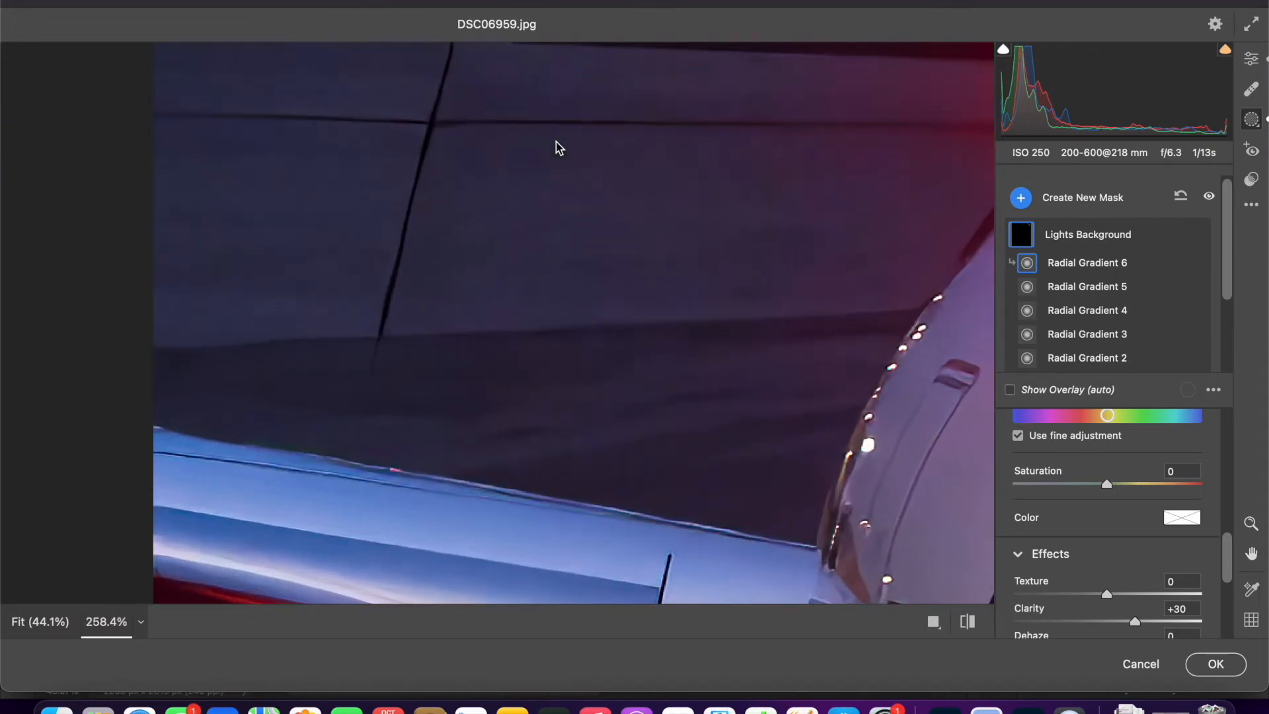
pyautogui.hscroll(20, 557, 141)
pyautogui.scroll(18, 556, 141)
pyautogui.scroll(10, 556, 145)
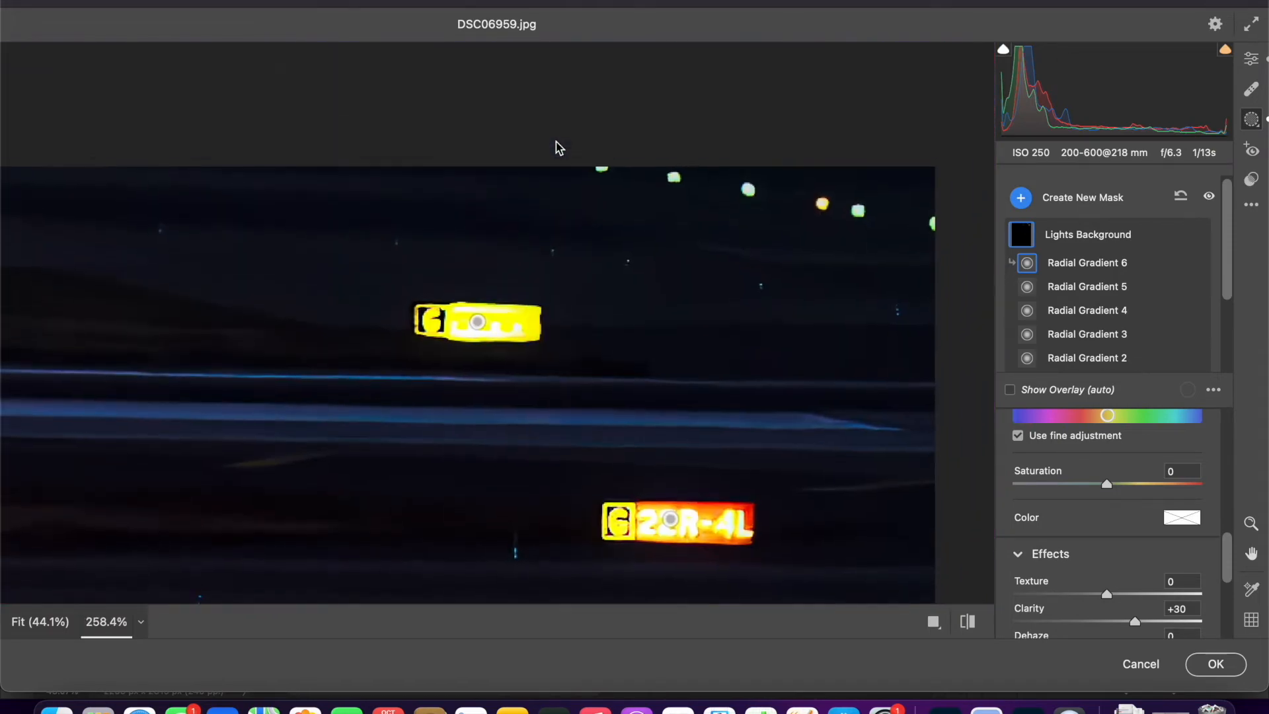
pyautogui.click(1090, 197)
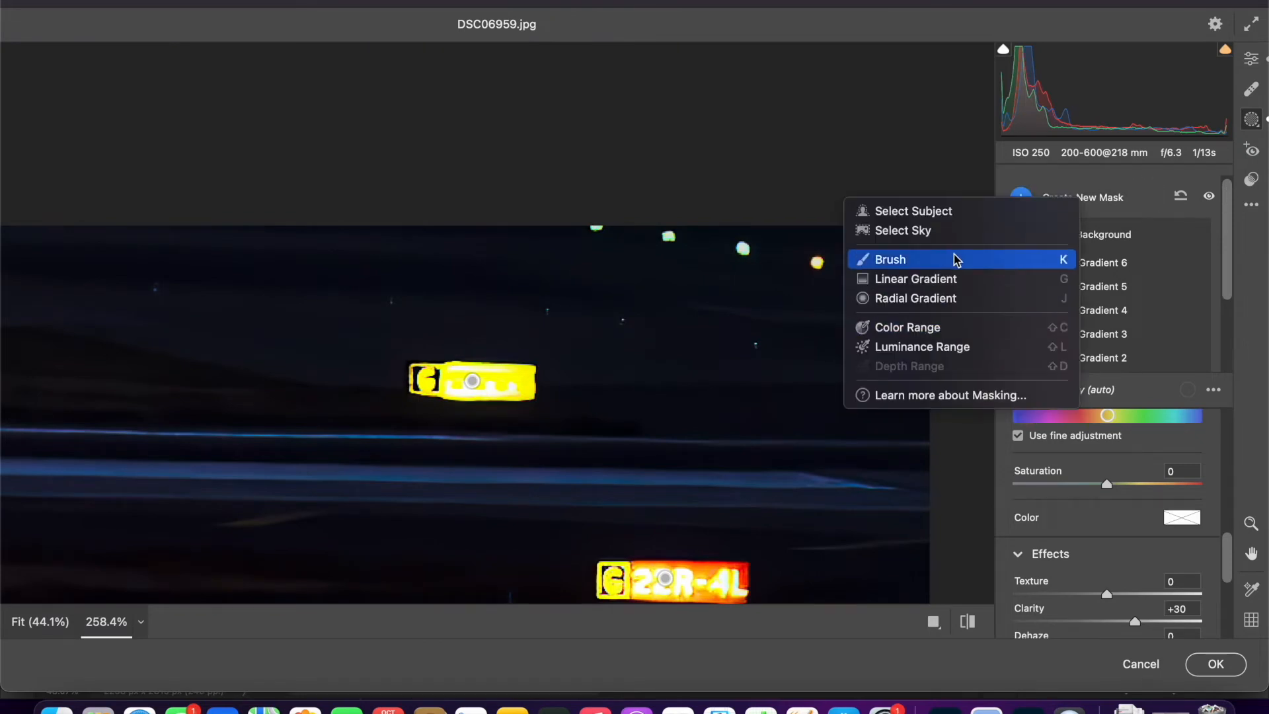
pyautogui.click(955, 300)
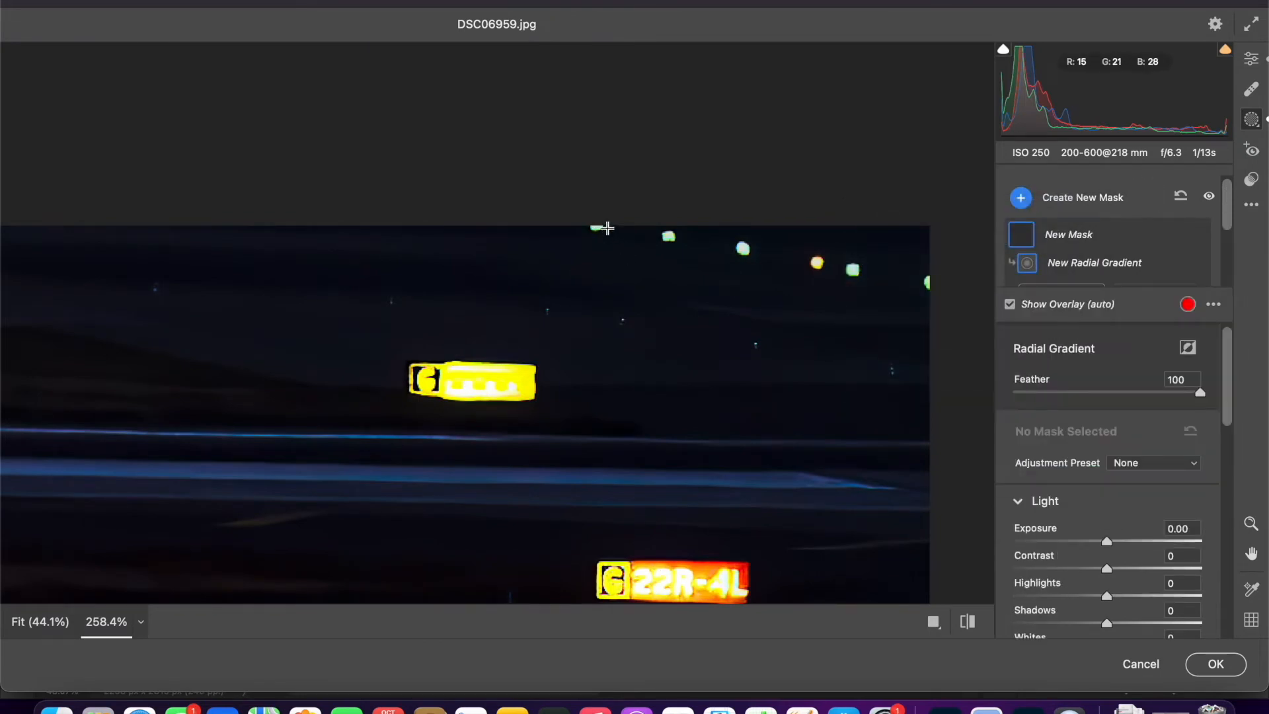
pyautogui.click(1084, 199)
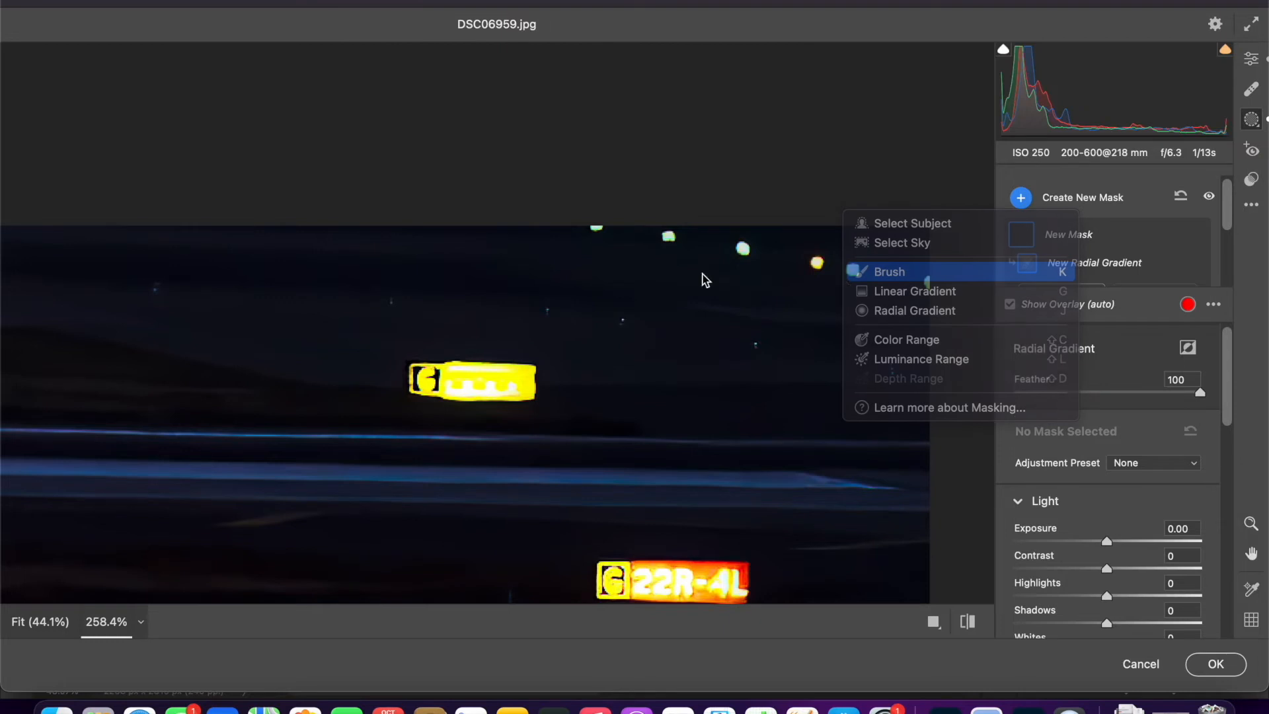
pyautogui.click(872, 271)
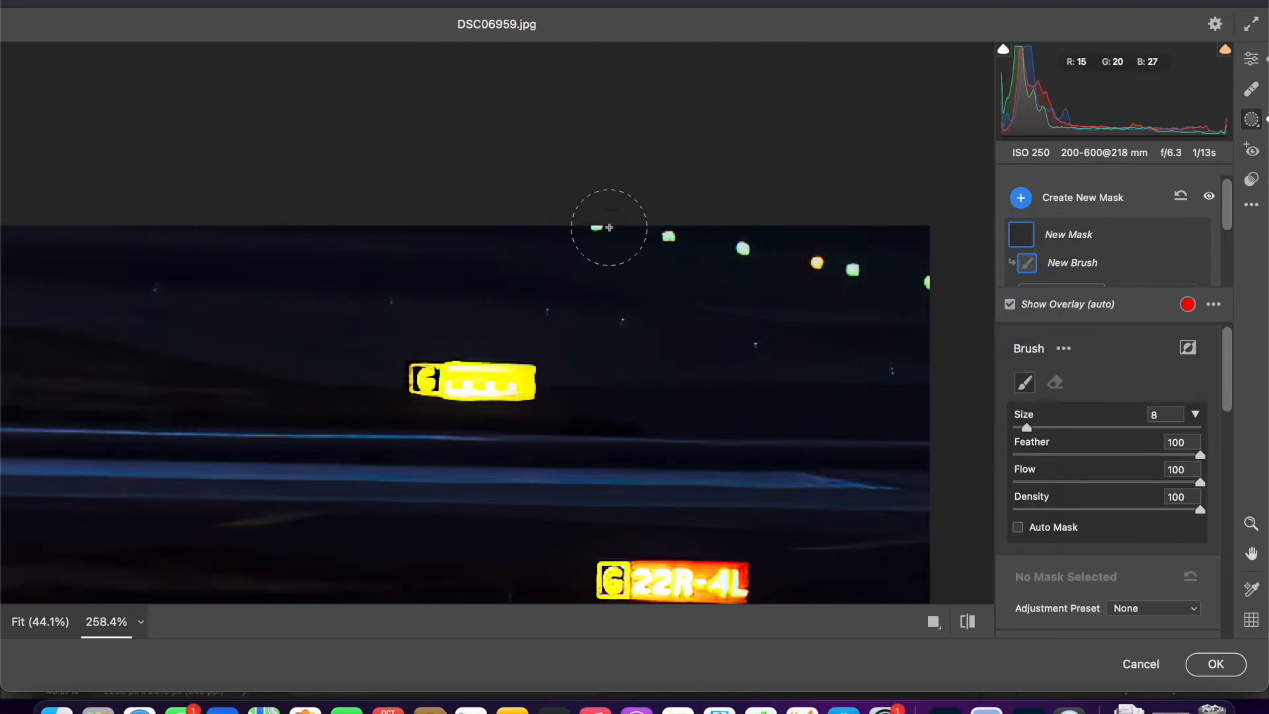
pyautogui.moveTo(1034, 448); pyautogui.dragTo(1007, 448)
pyautogui.click(584, 477)
pyautogui.press('super+z')
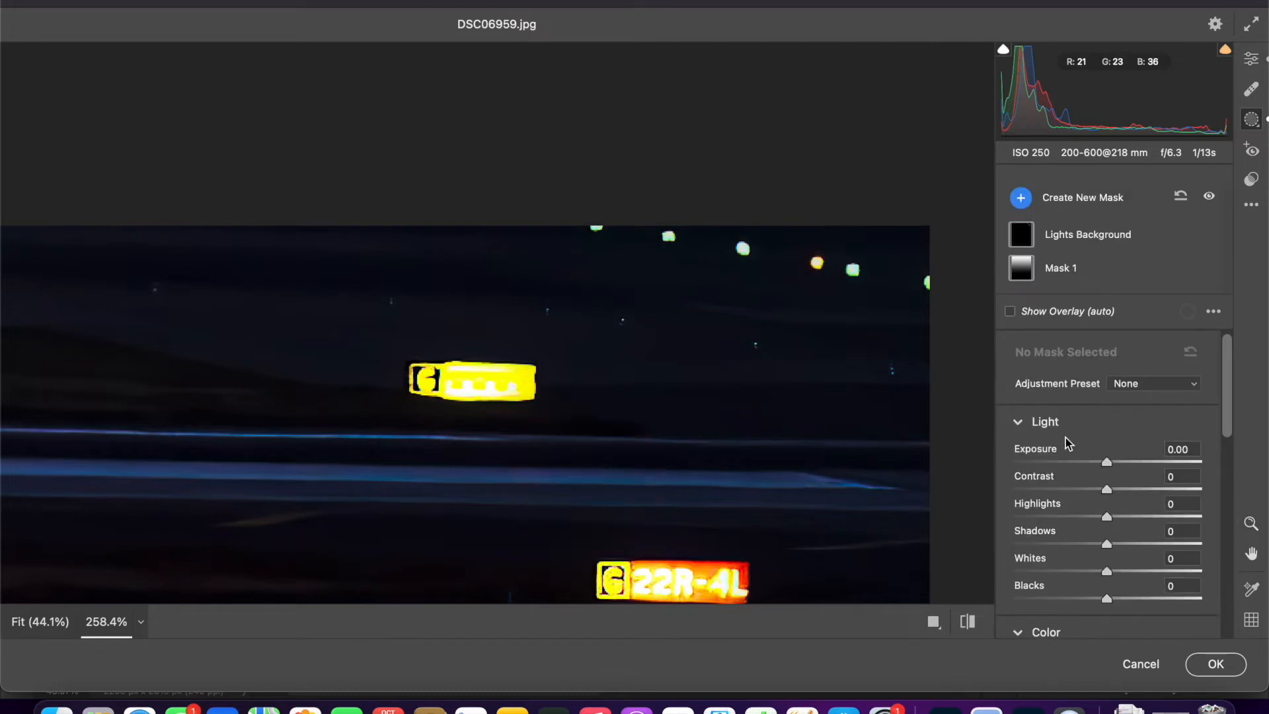
# - Create a new brush mask with the brush size at 2 and the feather at 25
pyautogui.click(1021, 197)
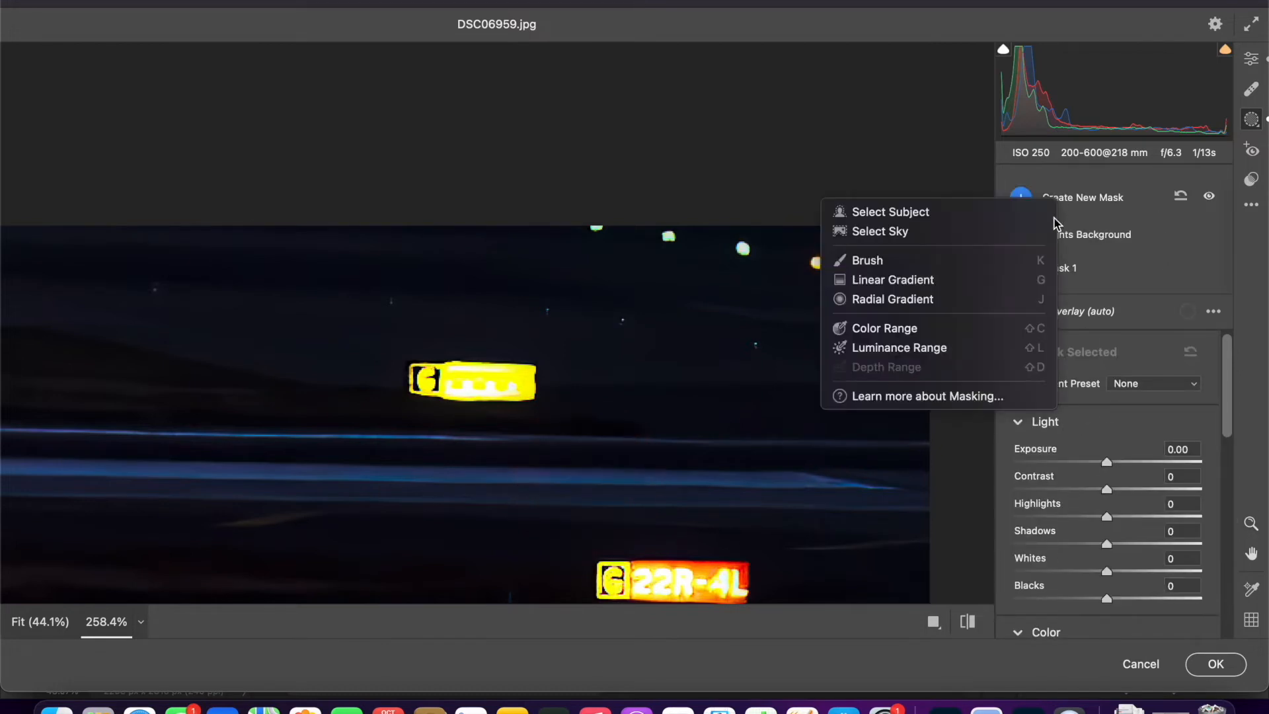
pyautogui.click(1007, 261)
pyautogui.moveTo(1042, 529); pyautogui.dragTo(1007, 533)
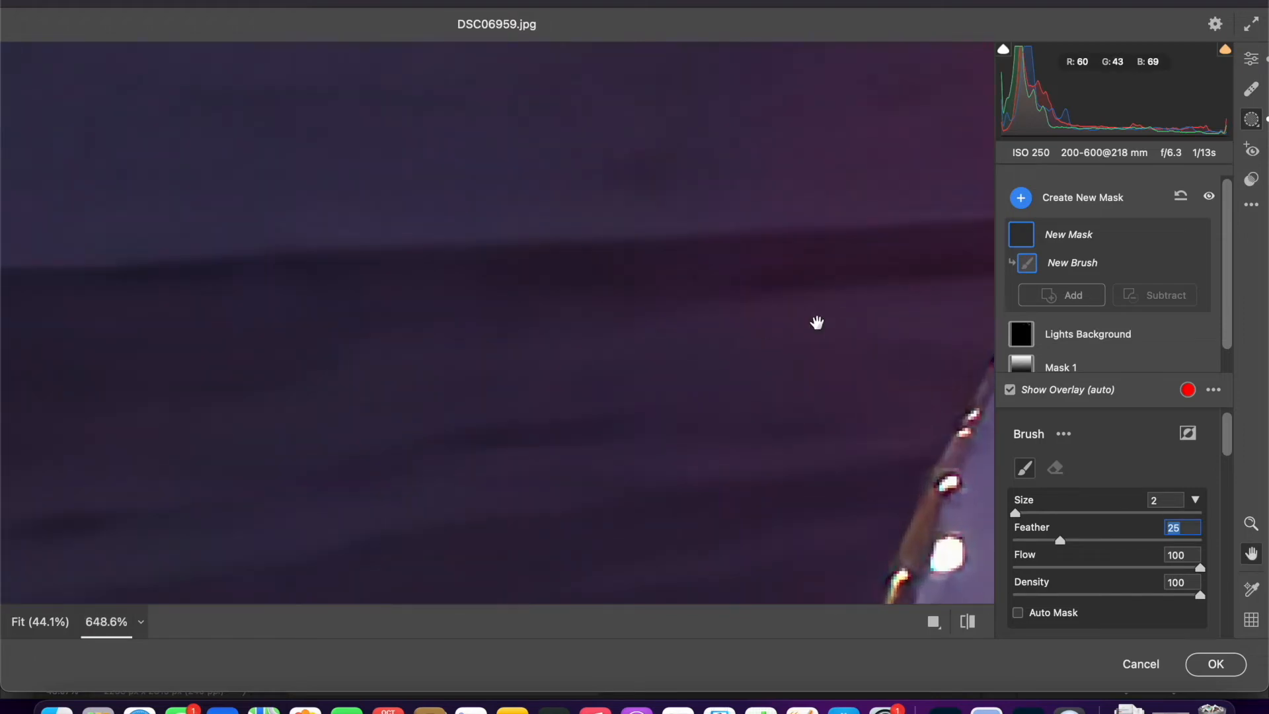
# - Paint the brush mask over each small light in the row at the photo's upper right corner
pyautogui.moveTo(818, 324); pyautogui.dragTo(227, 498)
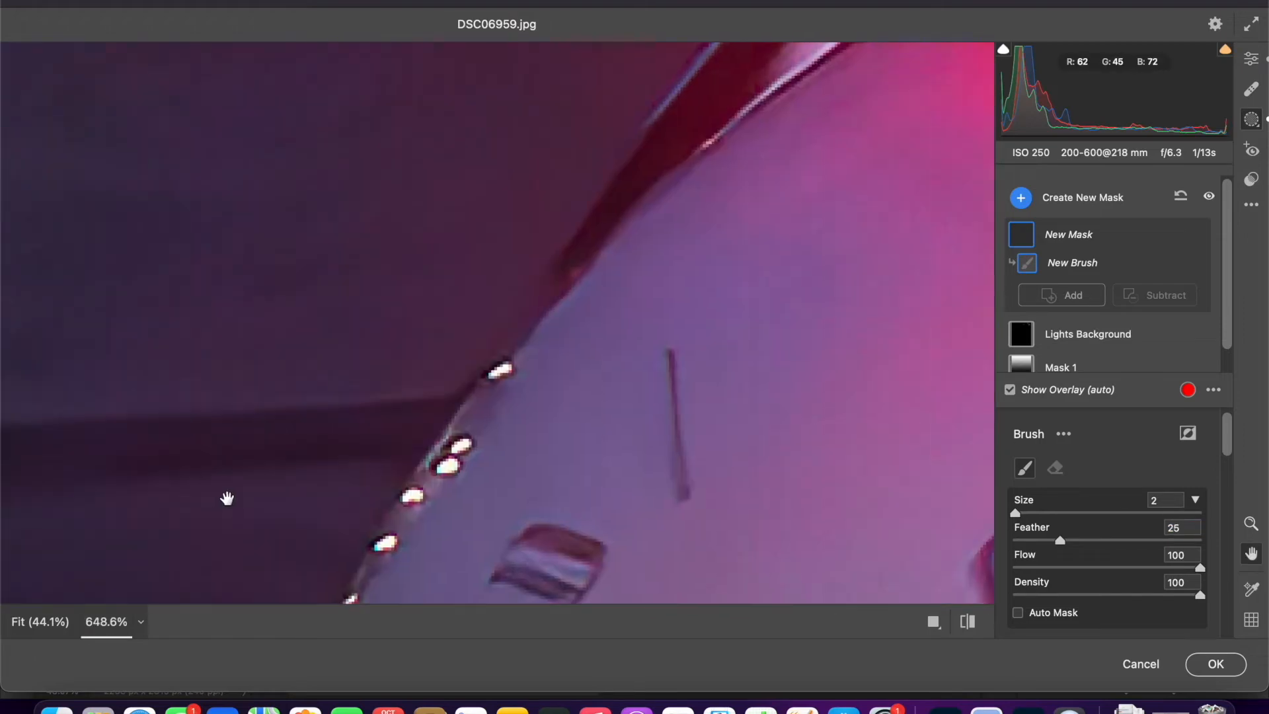
pyautogui.moveTo(874, 247); pyautogui.dragTo(87, 557)
pyautogui.moveTo(707, 338); pyautogui.dragTo(256, 541)
pyautogui.moveTo(773, 343); pyautogui.dragTo(99, 702)
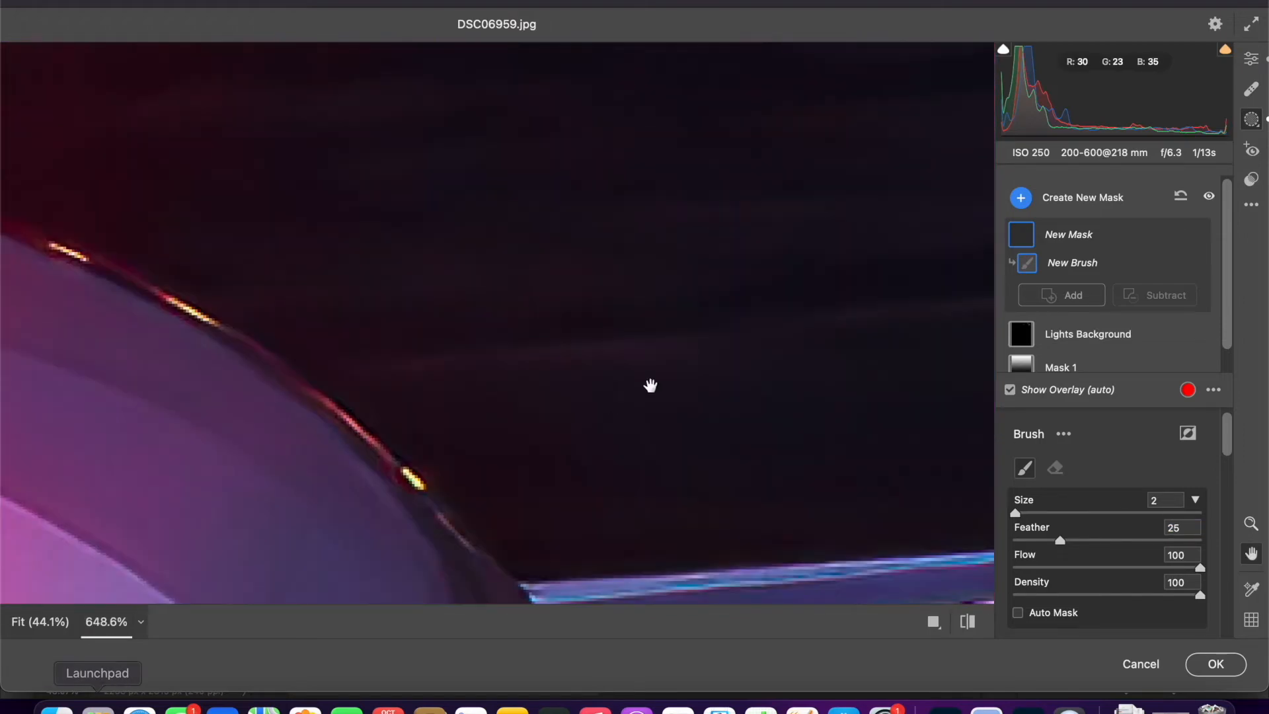
pyautogui.moveTo(645, 388); pyautogui.dragTo(58, 704)
pyautogui.moveTo(714, 188); pyautogui.dragTo(60, 705)
pyautogui.moveTo(321, 429); pyautogui.dragTo(143, 523)
pyautogui.moveTo(440, 157); pyautogui.dragTo(74, 705)
pyautogui.moveTo(381, 284); pyautogui.dragTo(390, 584)
pyautogui.moveTo(309, 233); pyautogui.dragTo(305, 706)
pyautogui.moveTo(538, 187); pyautogui.dragTo(572, 370)
pyautogui.moveTo(408, 225)
pyautogui.mouseDown()
pyautogui.moveTo(566, 399)
pyautogui.moveTo(691, 401)
pyautogui.mouseUp()
pyautogui.press(']')
pyautogui.press(']')
pyautogui.click(423, 263)
pyautogui.click(602, 295)
pyautogui.click(792, 324)
pyautogui.moveTo(806, 342); pyautogui.dragTo(326, 331)
pyautogui.click(496, 348)
pyautogui.click(586, 363)
pyautogui.click(776, 395)
pyautogui.moveTo(501, 475); pyautogui.dragTo(507, 296)
pyautogui.press('[')
pyautogui.press('[')
pyautogui.moveTo(368, 372); pyautogui.dragTo(779, 382)
pyautogui.click(763, 386)
pyautogui.moveTo(238, 299); pyautogui.dragTo(889, 375)
pyautogui.click(503, 357)
# - Examine the tail fin, the JetBlue aircraft and the surrounding background up close for further small lights
pyautogui.moveTo(423, 591)
pyautogui.mouseDown()
pyautogui.moveTo(524, 241)
pyautogui.moveTo(263, 518)
pyautogui.mouseUp()
pyautogui.scroll(-10, 524, 240)
pyautogui.moveTo(925, 86); pyautogui.dragTo(504, 438)
pyautogui.scroll(6, 503, 439)
pyautogui.moveTo(284, 165); pyautogui.dragTo(218, 530)
pyautogui.moveTo(330, 73); pyautogui.dragTo(430, 581)
pyautogui.moveTo(411, 60); pyautogui.dragTo(513, 395)
pyautogui.moveTo(544, 504); pyautogui.dragTo(485, 45)
pyautogui.moveTo(442, 374); pyautogui.dragTo(444, 357)
pyautogui.moveTo(379, 523); pyautogui.dragTo(380, 490)
pyautogui.moveTo(723, 374); pyautogui.dragTo(386, 458)
pyautogui.moveTo(560, 383); pyautogui.dragTo(560, 354)
pyautogui.moveTo(717, 370); pyautogui.dragTo(343, 61)
pyautogui.moveTo(324, 394)
pyautogui.mouseDown()
pyautogui.moveTo(325, 375)
pyautogui.moveTo(925, 380)
pyautogui.mouseUp()
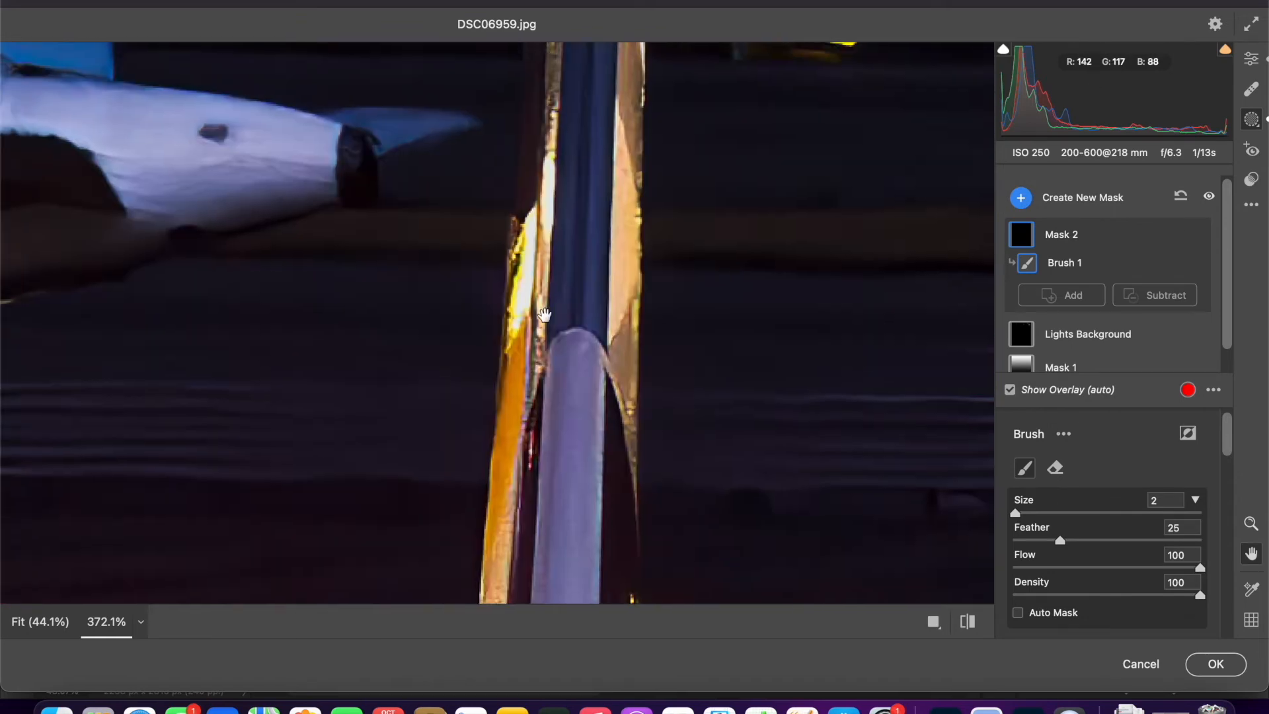
pyautogui.moveTo(462, 562); pyautogui.dragTo(864, 403)
pyautogui.scroll(-10, 865, 403)
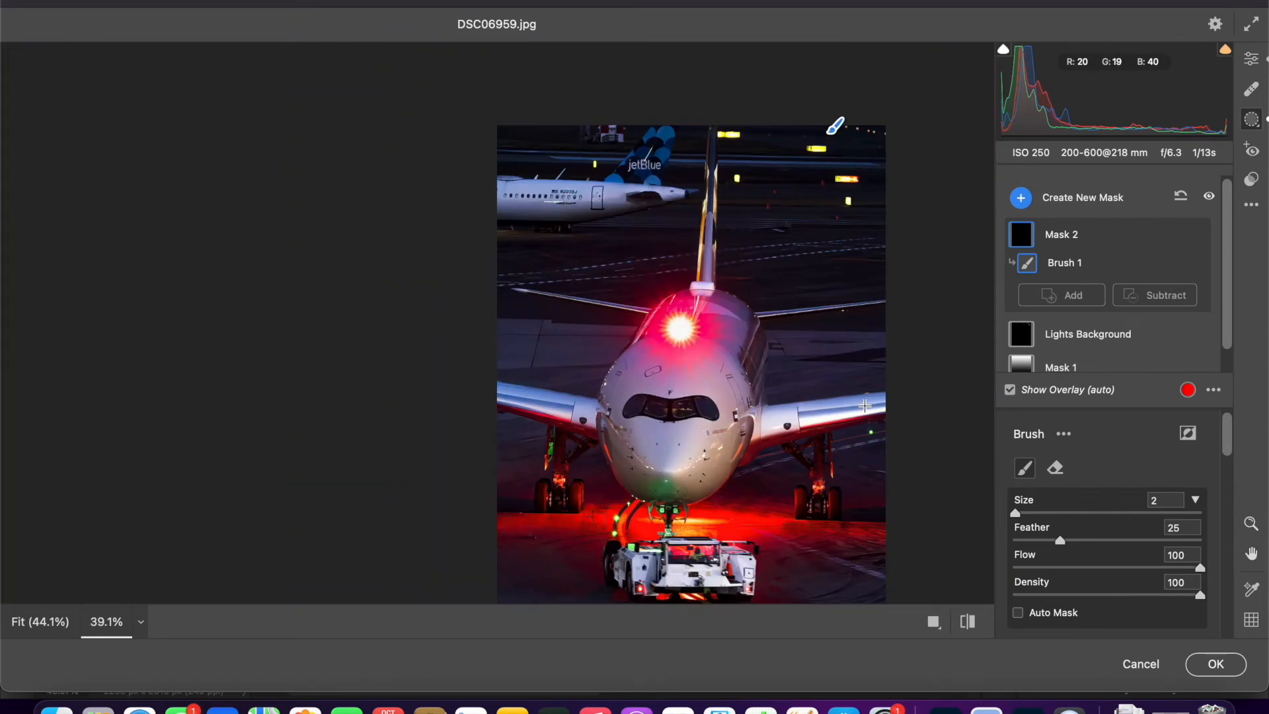
pyautogui.scroll(3, 865, 405)
pyautogui.moveTo(742, 296); pyautogui.dragTo(522, 527)
pyautogui.scroll(3, 522, 527)
pyautogui.moveTo(739, 225)
pyautogui.mouseDown()
pyautogui.moveTo(578, 354)
pyautogui.moveTo(375, 354)
pyautogui.mouseUp()
pyautogui.scroll(-4, 1038, 633)
# - Set the small lights mask's Exposure to +0.74, Contrast to +21 and Highlights to +84
pyautogui.click(1034, 562)
pyautogui.moveTo(1035, 562); pyautogui.dragTo(1142, 542)
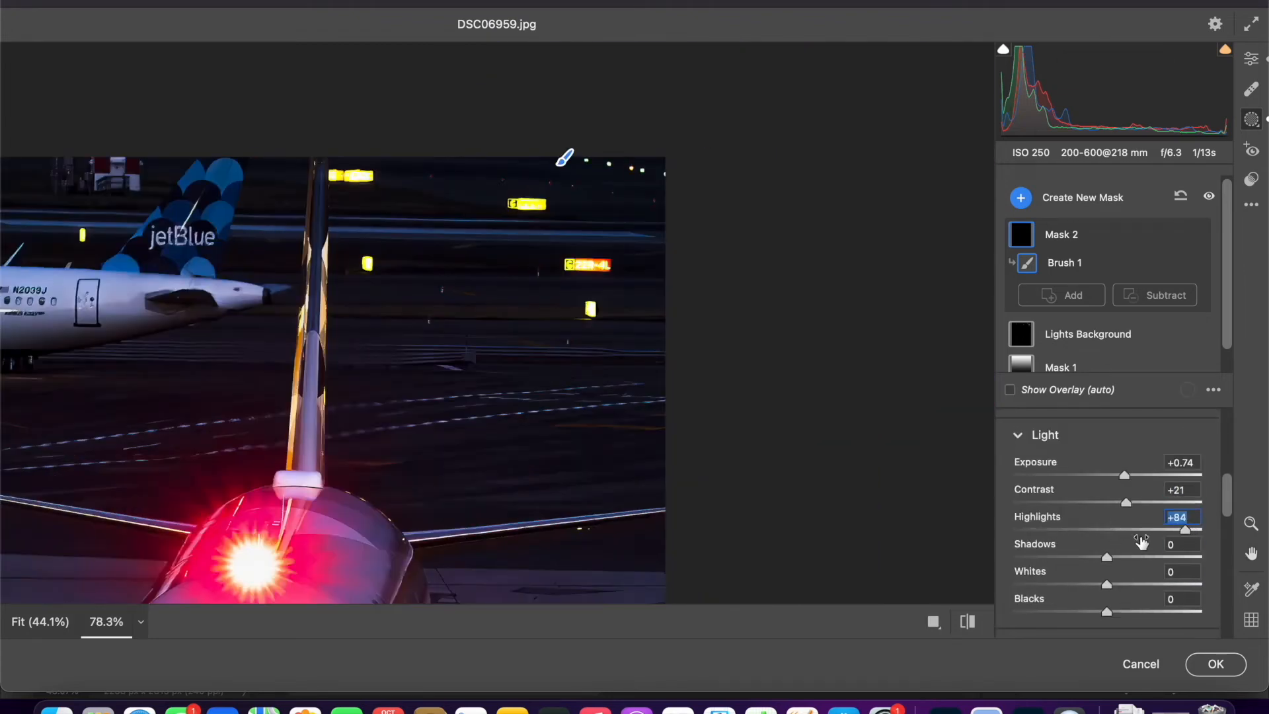
pyautogui.scroll(-1, 1142, 542)
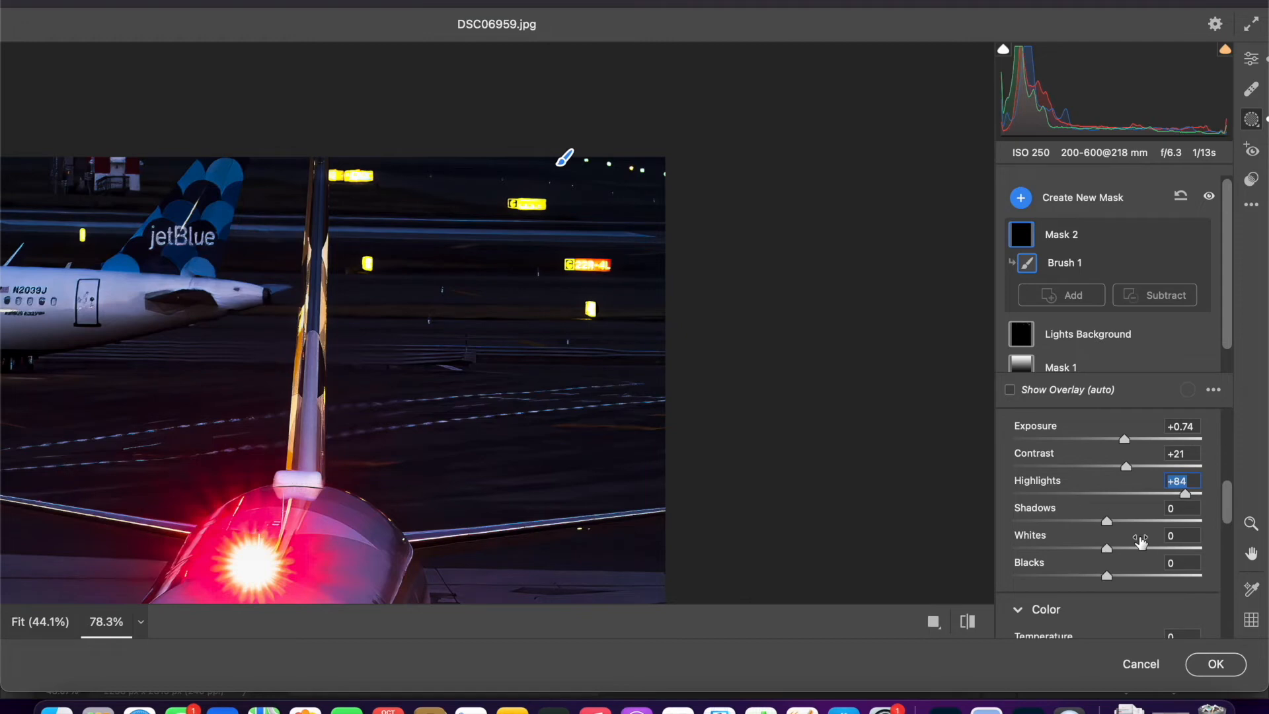
pyautogui.scroll(-1, 1158, 538)
pyautogui.moveTo(1034, 527); pyautogui.dragTo(1089, 526)
pyautogui.scroll(-5, 1050, 549)
pyautogui.scroll(-3, 1021, 611)
pyautogui.moveTo(1021, 596); pyautogui.dragTo(1059, 593)
# - Create a new wide, flat radial gradient mask at the photo's left edge just below the JetBlue fuselage
pyautogui.press('space')
pyautogui.moveTo(729, 444); pyautogui.dragTo(1000, 397)
pyautogui.click(1020, 197)
pyautogui.click(906, 301)
pyautogui.moveTo(212, 320)
pyautogui.mouseDown()
pyautogui.moveTo(304, 333)
pyautogui.moveTo(246, 313)
pyautogui.mouseUp()
pyautogui.moveTo(215, 318); pyautogui.dragTo(218, 329)
# - Adjust the light settings and width of the radial mask below the JetBlue fuselage, and set its Clarity to +45
pyautogui.scroll(-2, 1016, 496)
pyautogui.moveTo(1025, 557); pyautogui.dragTo(1054, 561)
pyautogui.scroll(-5, 1033, 561)
pyautogui.scroll(2, 1033, 562)
pyautogui.moveTo(1035, 502); pyautogui.dragTo(1150, 504)
pyautogui.moveTo(318, 330); pyautogui.dragTo(357, 330)
pyautogui.scroll(-5, 1049, 435)
pyautogui.moveTo(1035, 604); pyautogui.dragTo(1076, 604)
pyautogui.scroll(-6, 547, 489)
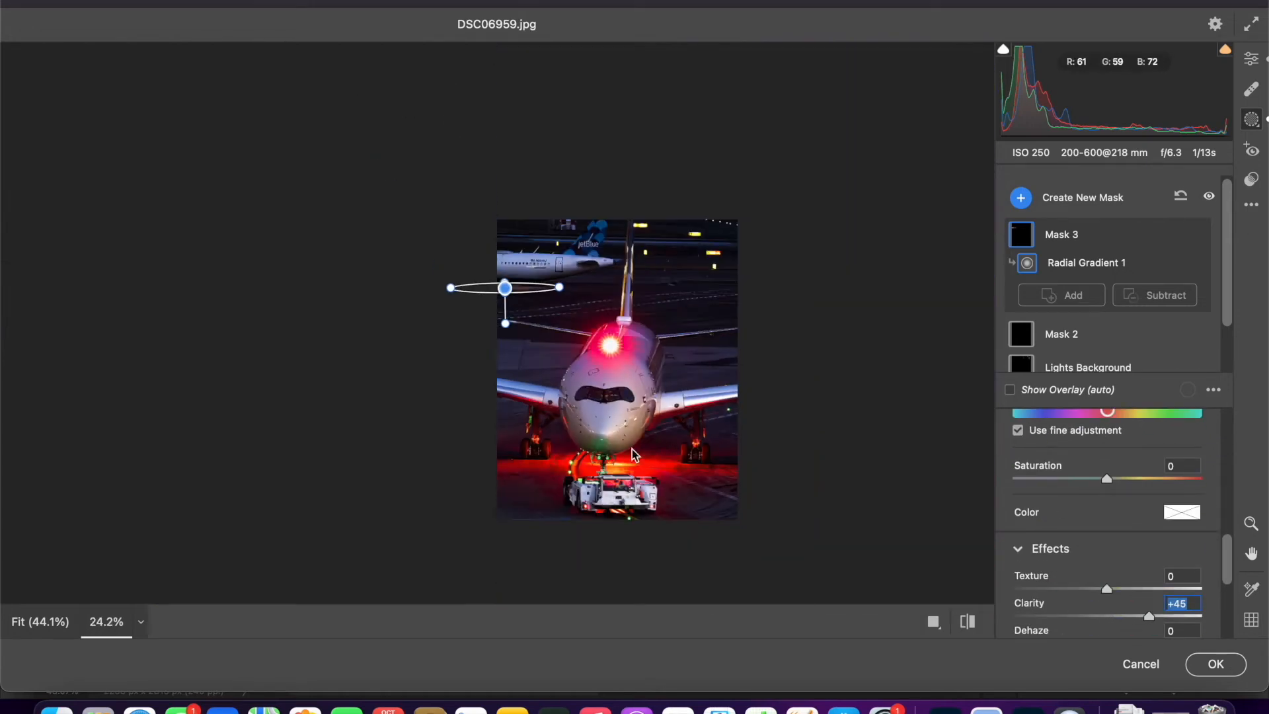
# - Paint a new size 24 brush mask across the Etihad aircraft's upper fuselage and the area on both sides of the red beacon
pyautogui.moveTo(718, 375); pyautogui.dragTo(621, 439)
pyautogui.scroll(2, 620, 439)
pyautogui.click(1087, 200)
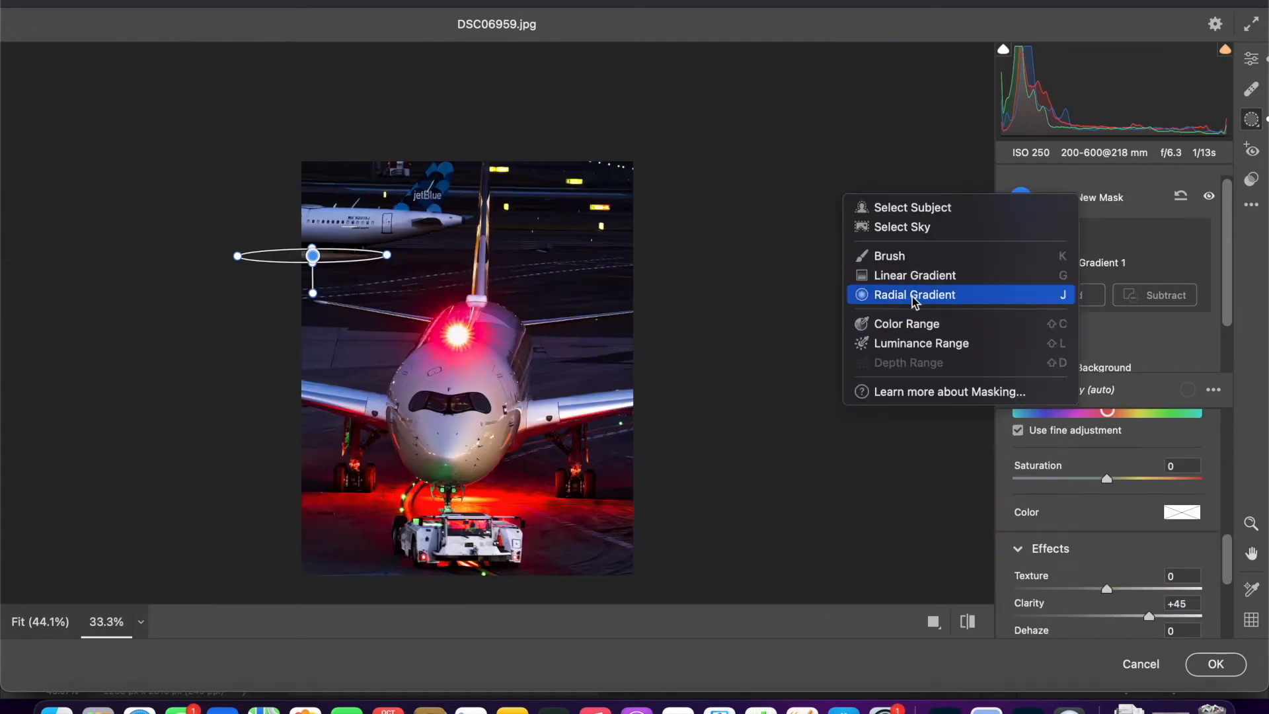
pyautogui.click(915, 256)
pyautogui.scroll(1, 357, 362)
pyautogui.moveTo(352, 367); pyautogui.dragTo(552, 332)
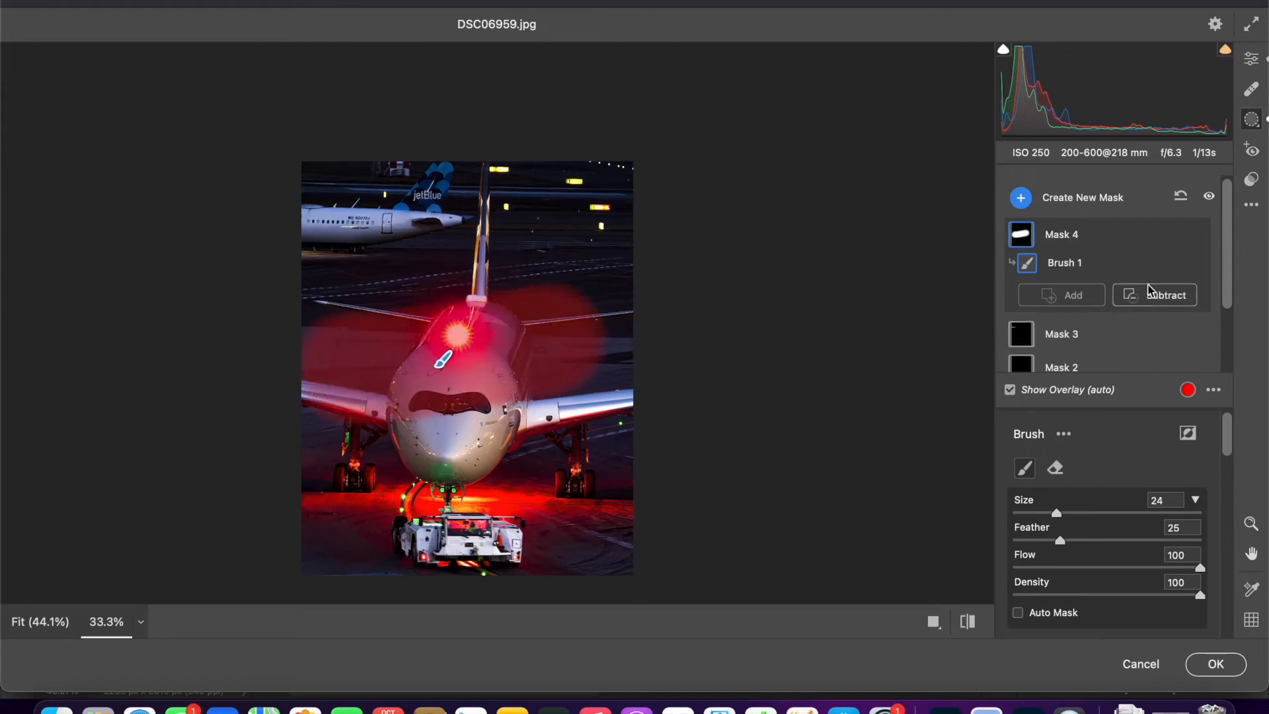
# - Try subtracting a brush stroke from the mask around the red beacon, and delete the stroke and the whole mask
pyautogui.press('alt')
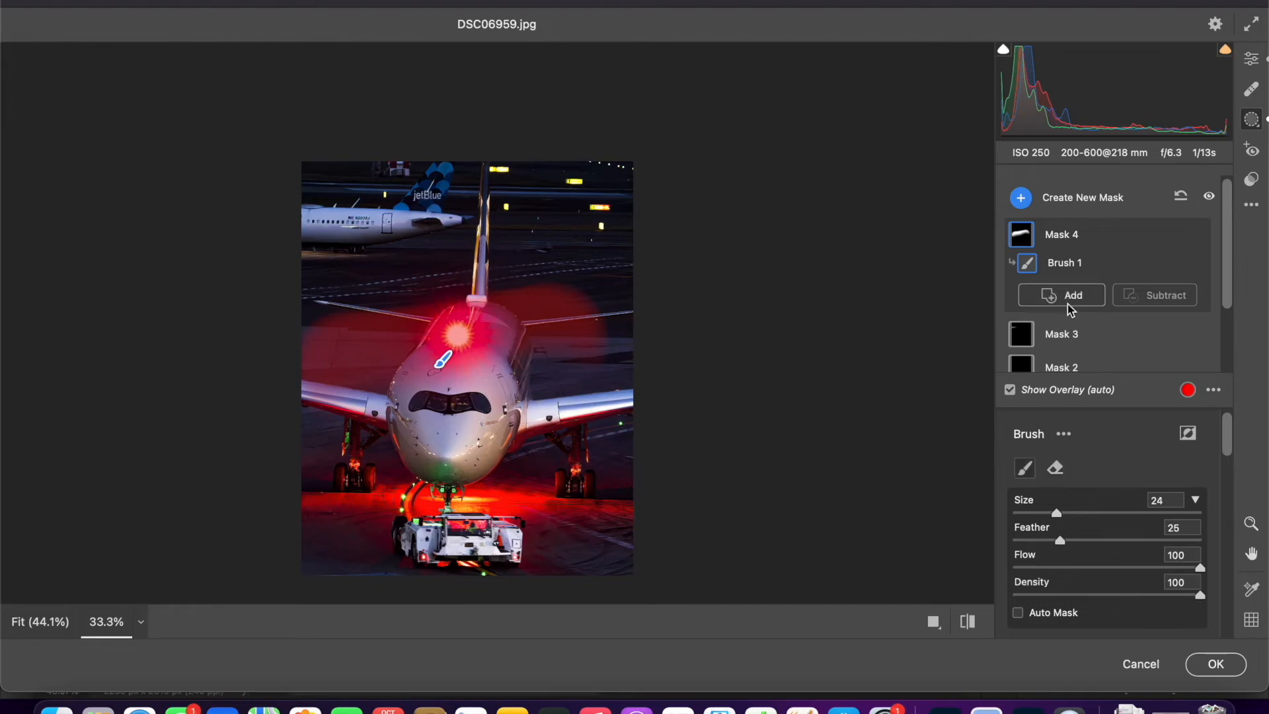
pyautogui.click(1153, 295)
pyautogui.click(1064, 350)
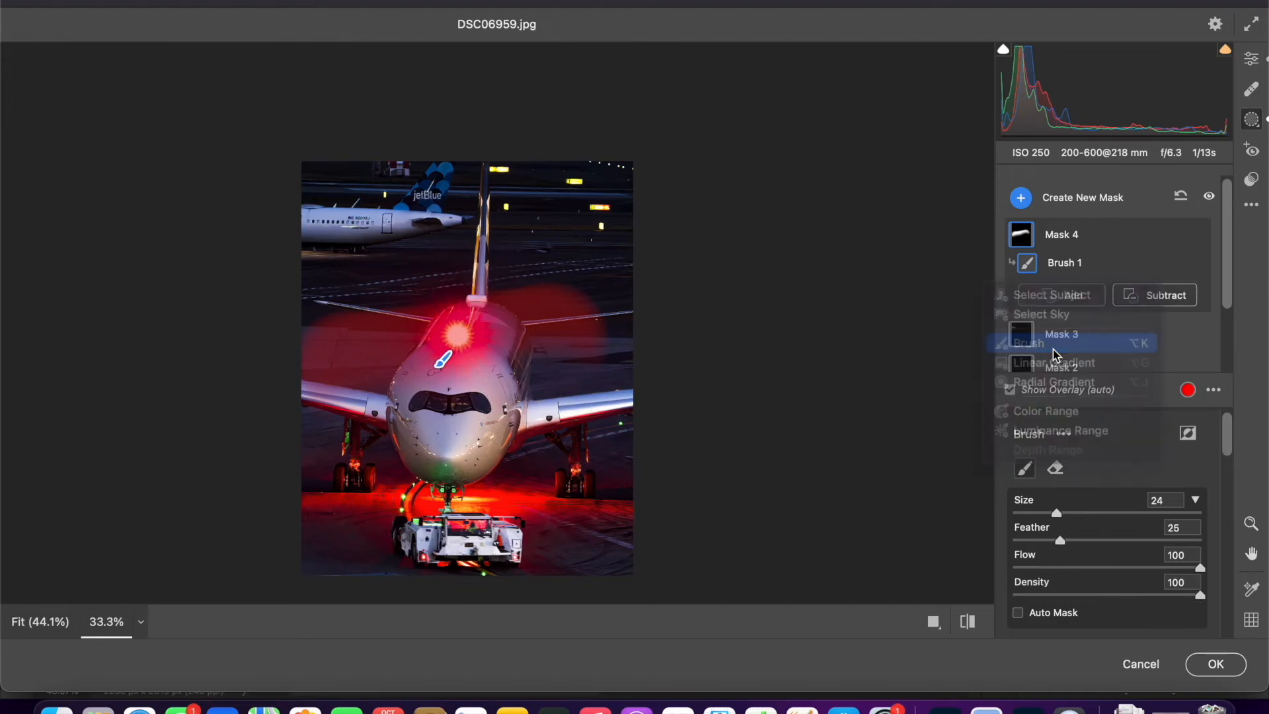
pyautogui.moveTo(529, 378); pyautogui.dragTo(534, 378)
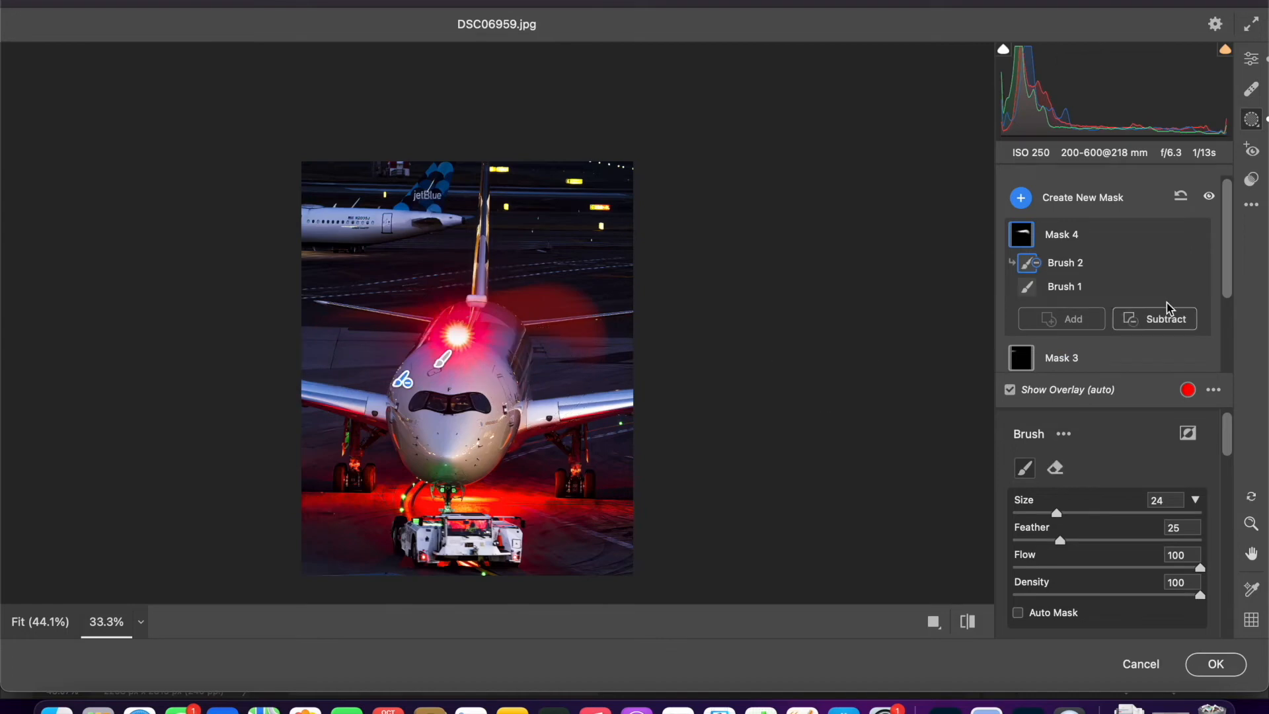
pyautogui.press('Delete')
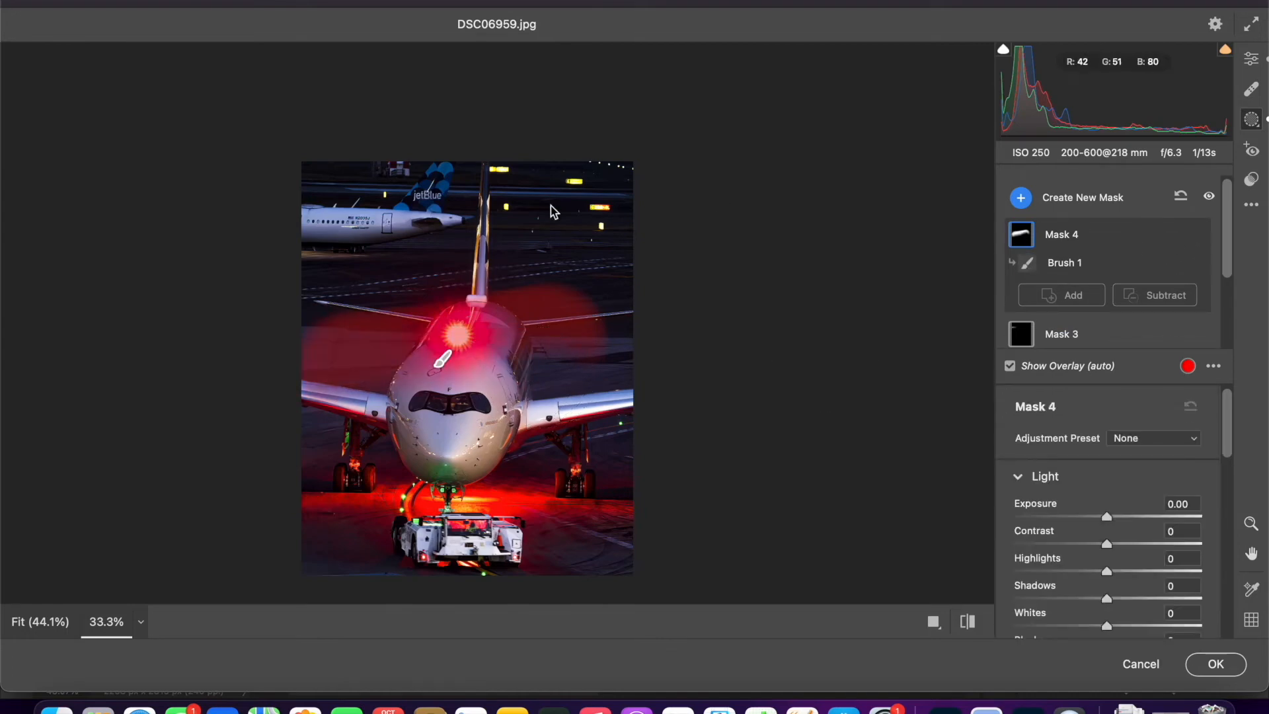
pyautogui.press('Delete')
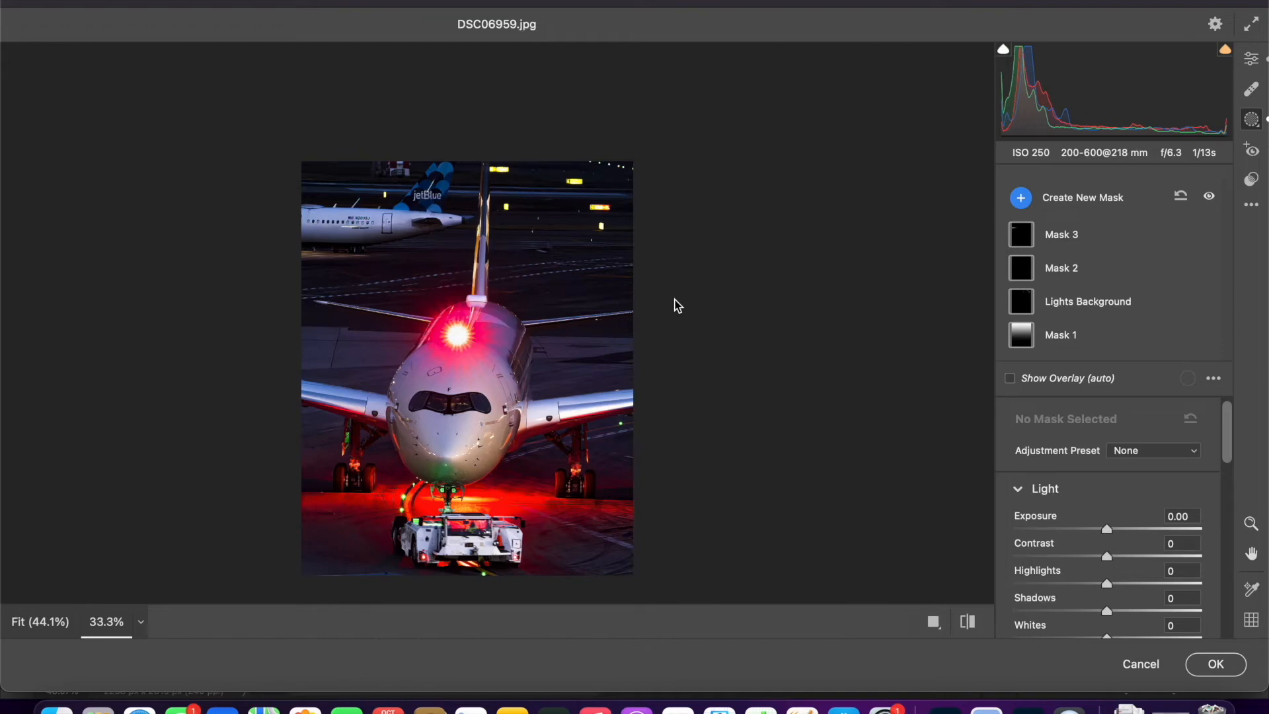
# - Create a new wide, flat radial gradient mask over the red-lit ground between the Etihad aircraft's nose and the tow tractor
pyautogui.click(1076, 198)
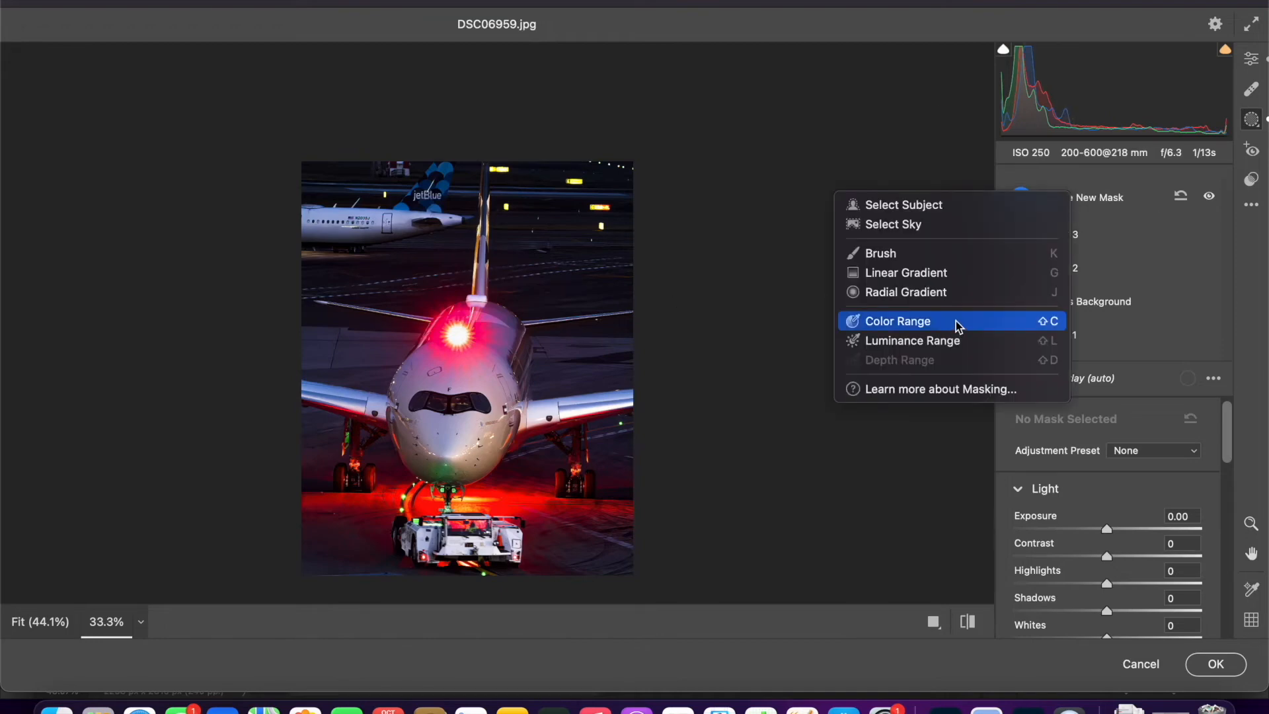
pyautogui.click(915, 292)
pyautogui.moveTo(433, 499); pyautogui.dragTo(594, 512)
pyautogui.moveTo(522, 493); pyautogui.dragTo(530, 497)
# - Set the Saturation of the red-lit ground mask to +73 and make its ellipse slightly taller
pyautogui.scroll(-2, 1145, 520)
pyautogui.scroll(-4, 1144, 520)
pyautogui.moveTo(1035, 465); pyautogui.dragTo(1087, 497)
pyautogui.scroll(-6, 1087, 497)
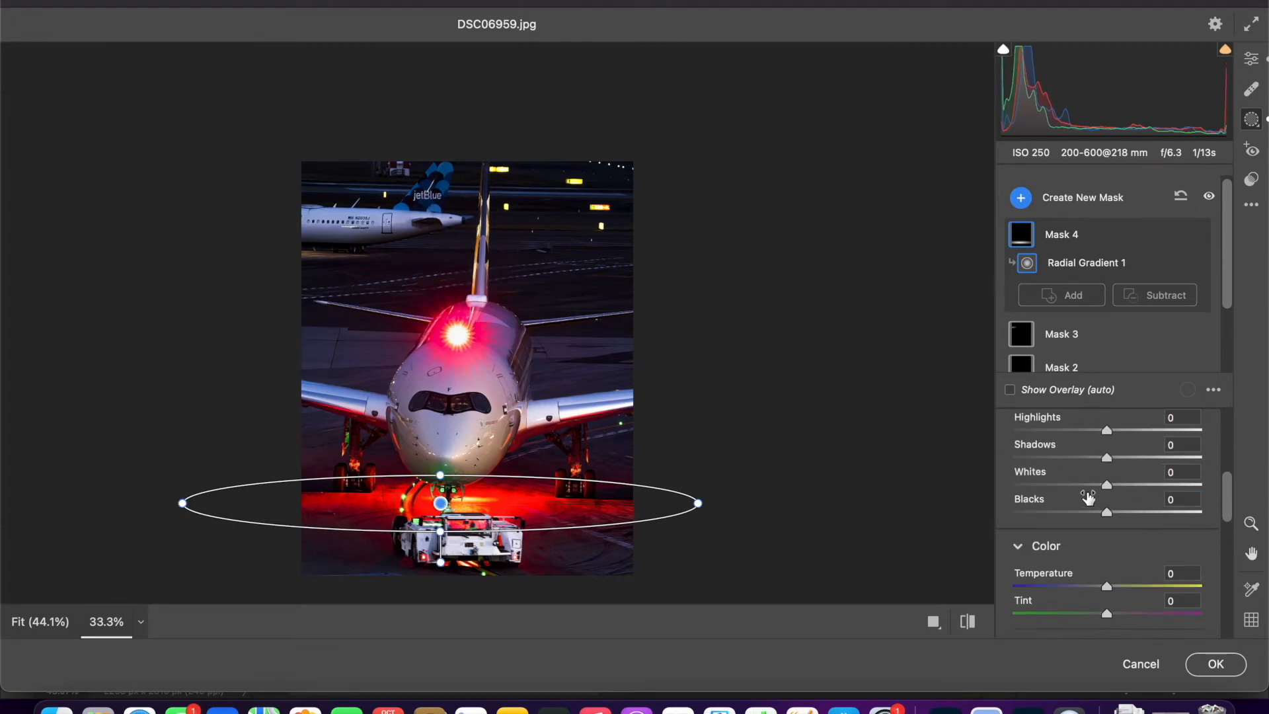
pyautogui.moveTo(1057, 552); pyautogui.dragTo(1103, 550)
pyautogui.moveTo(434, 475); pyautogui.dragTo(433, 467)
pyautogui.moveTo(456, 503); pyautogui.dragTo(457, 499)
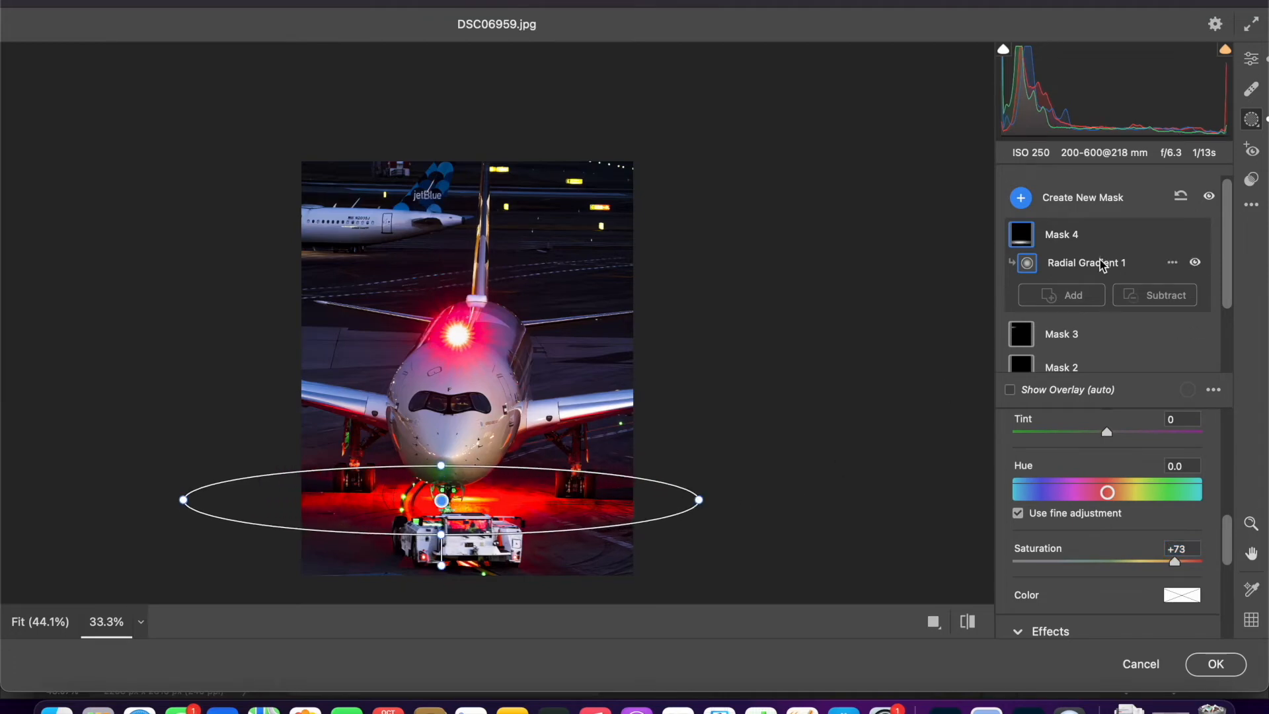
# - Create a new radial gradient mask at the photo's lower-left corner and set its Temperature to -24
pyautogui.click(1050, 198)
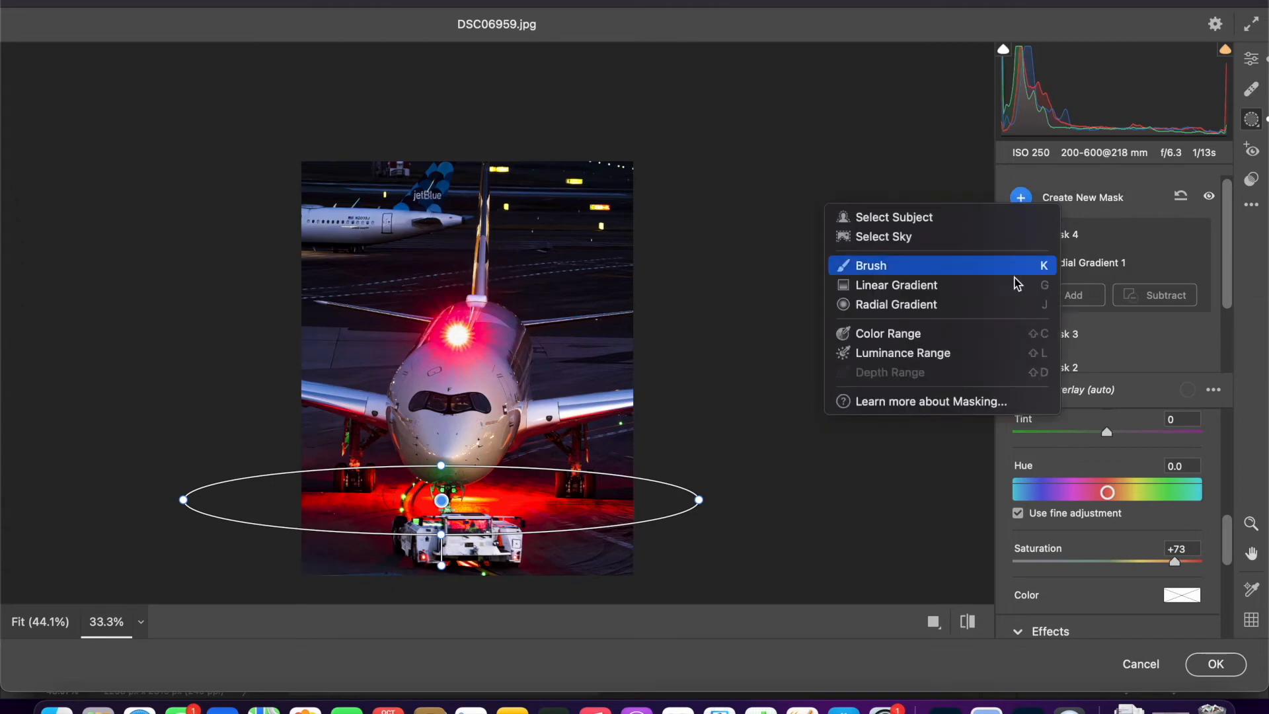
pyautogui.click(980, 306)
pyautogui.moveTo(304, 592); pyautogui.dragTo(398, 552)
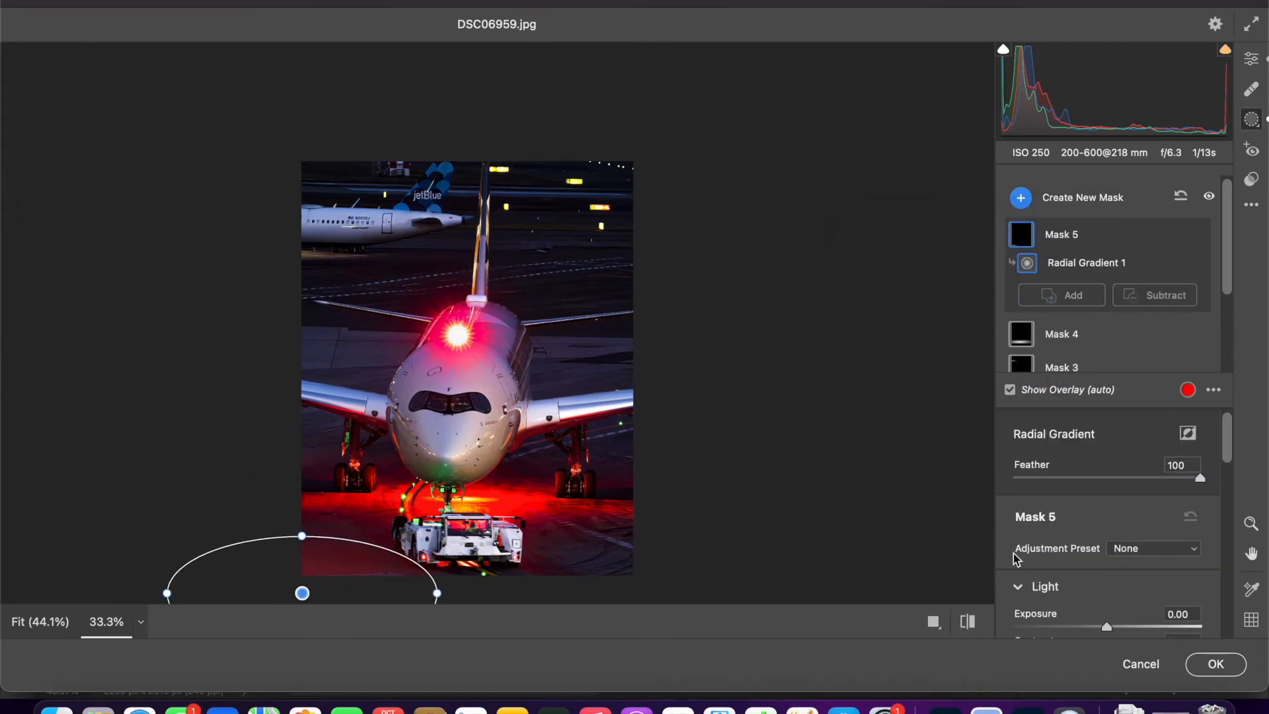
pyautogui.scroll(-2, 1114, 542)
pyautogui.moveTo(1044, 567); pyautogui.dragTo(1082, 555)
pyautogui.scroll(-8, 1039, 555)
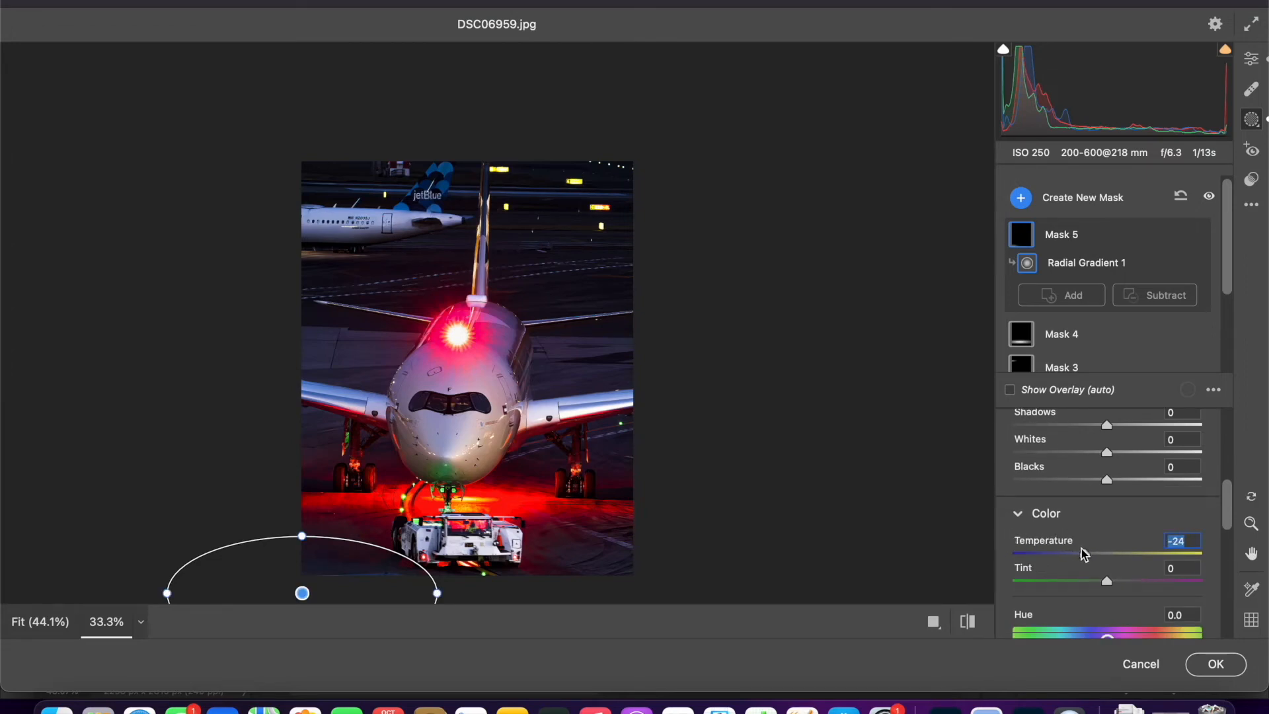
# - Tint the lower-left corner mask with a very pale blue color
pyautogui.scroll(-4, 1082, 555)
pyautogui.scroll(-3, 1116, 586)
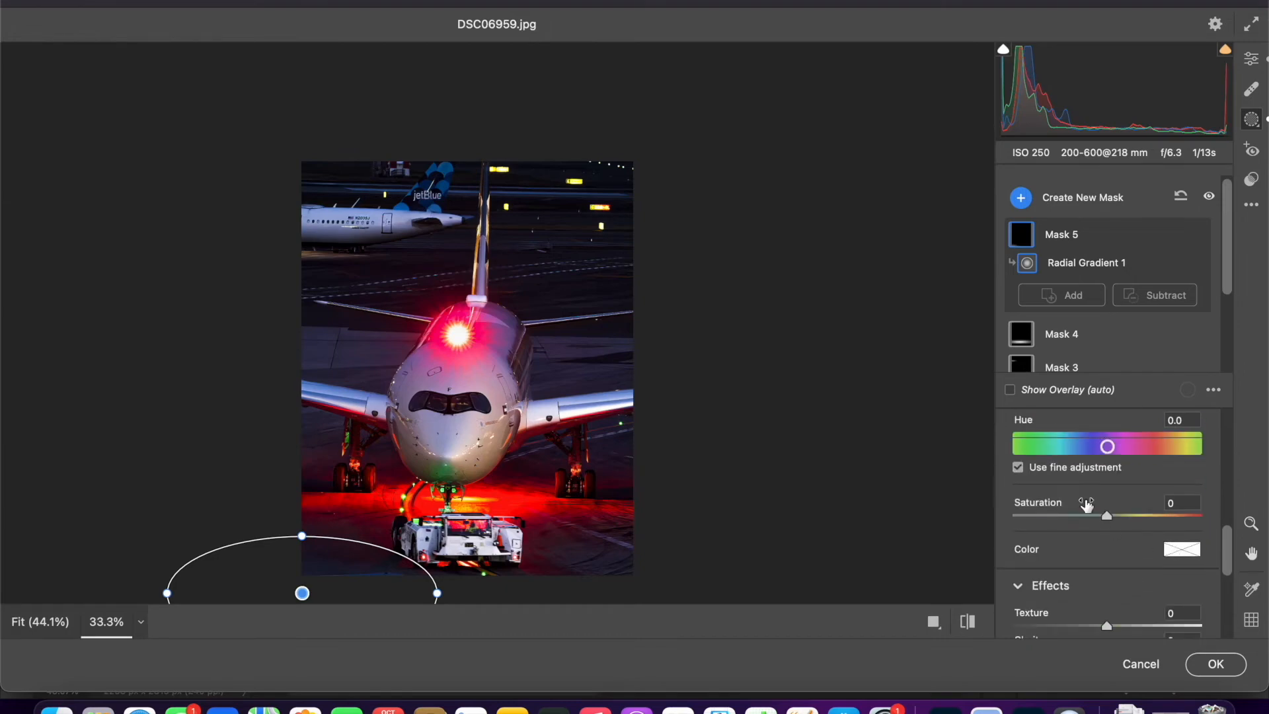
pyautogui.click(1174, 553)
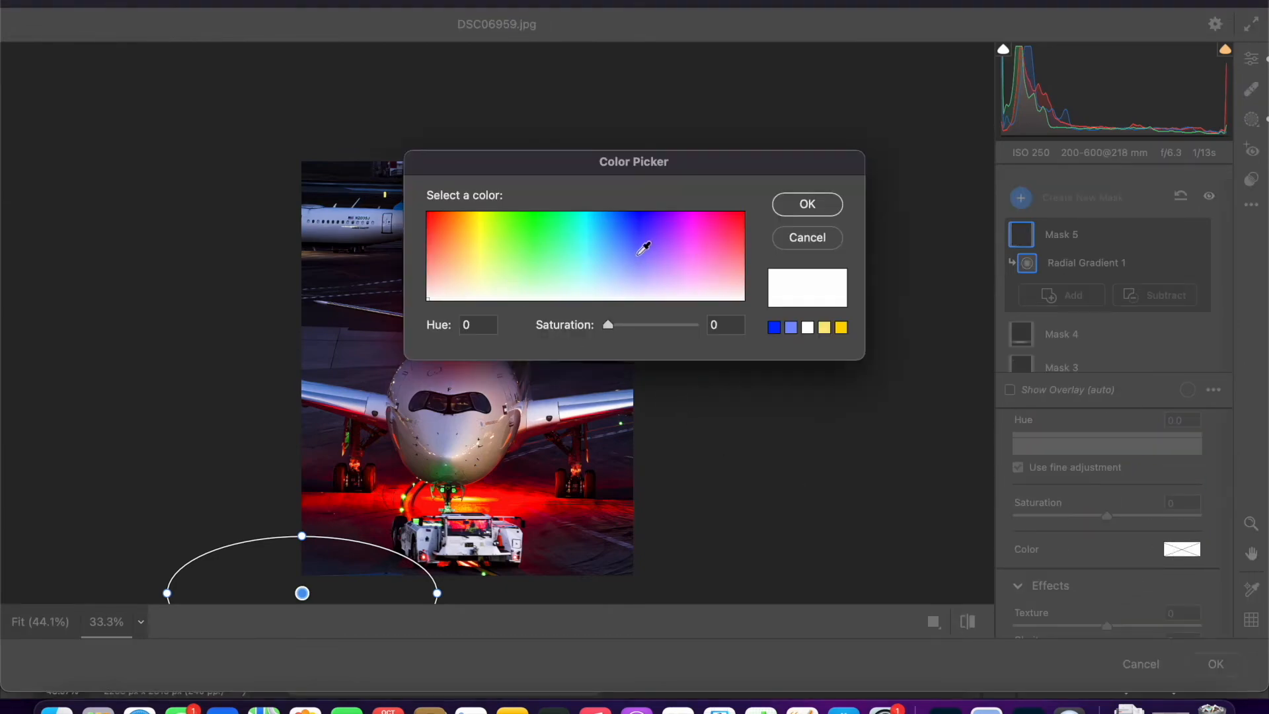
pyautogui.click(641, 245)
pyautogui.click(640, 279)
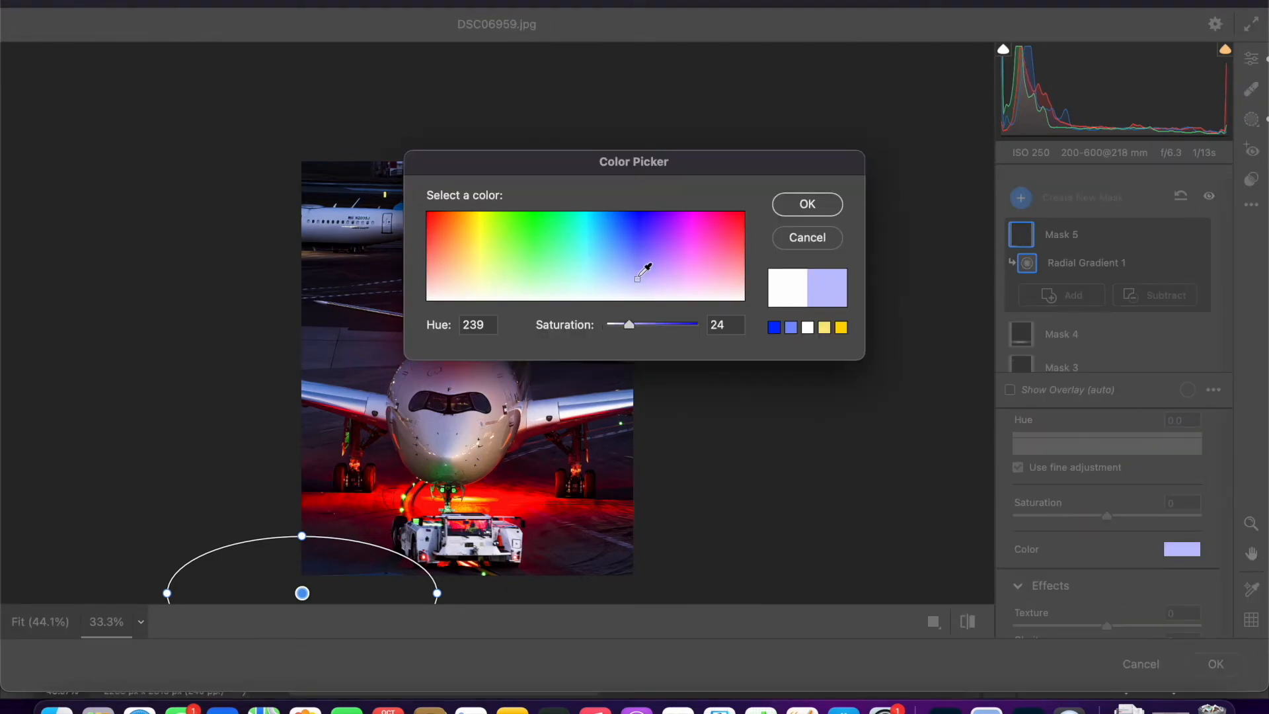
pyautogui.click(634, 271)
pyautogui.click(623, 282)
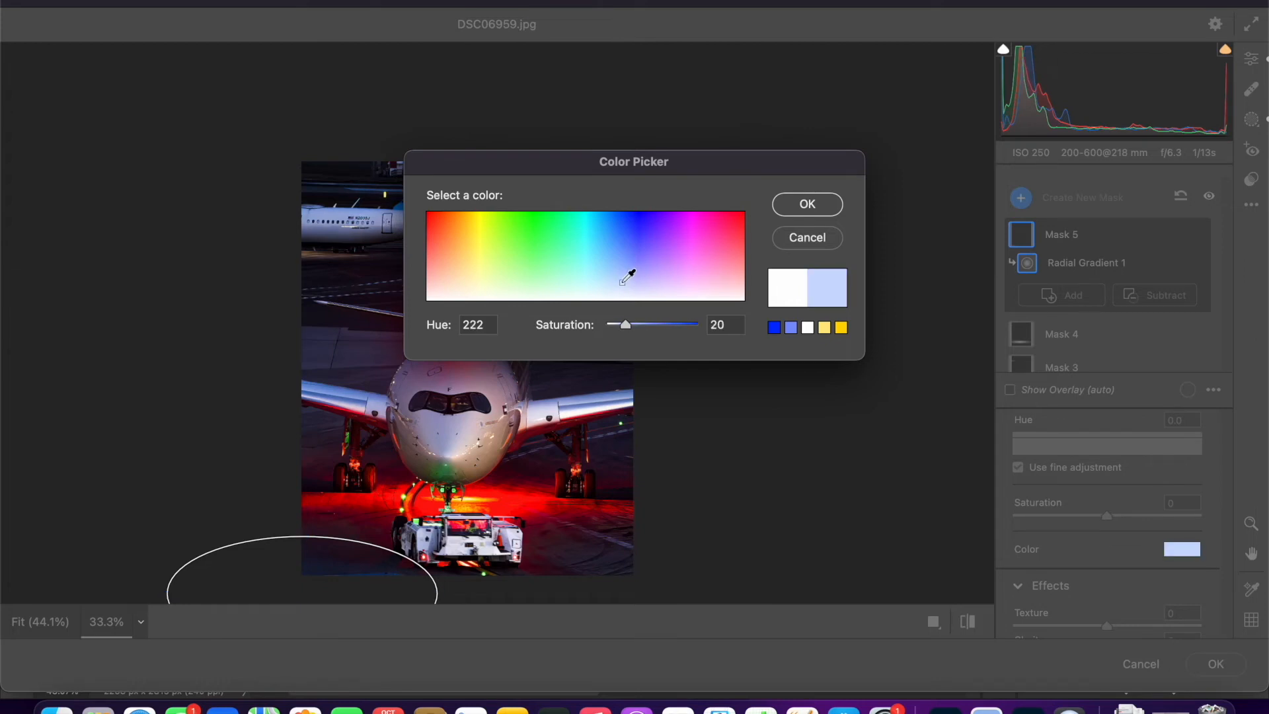
pyautogui.click(620, 294)
pyautogui.click(807, 202)
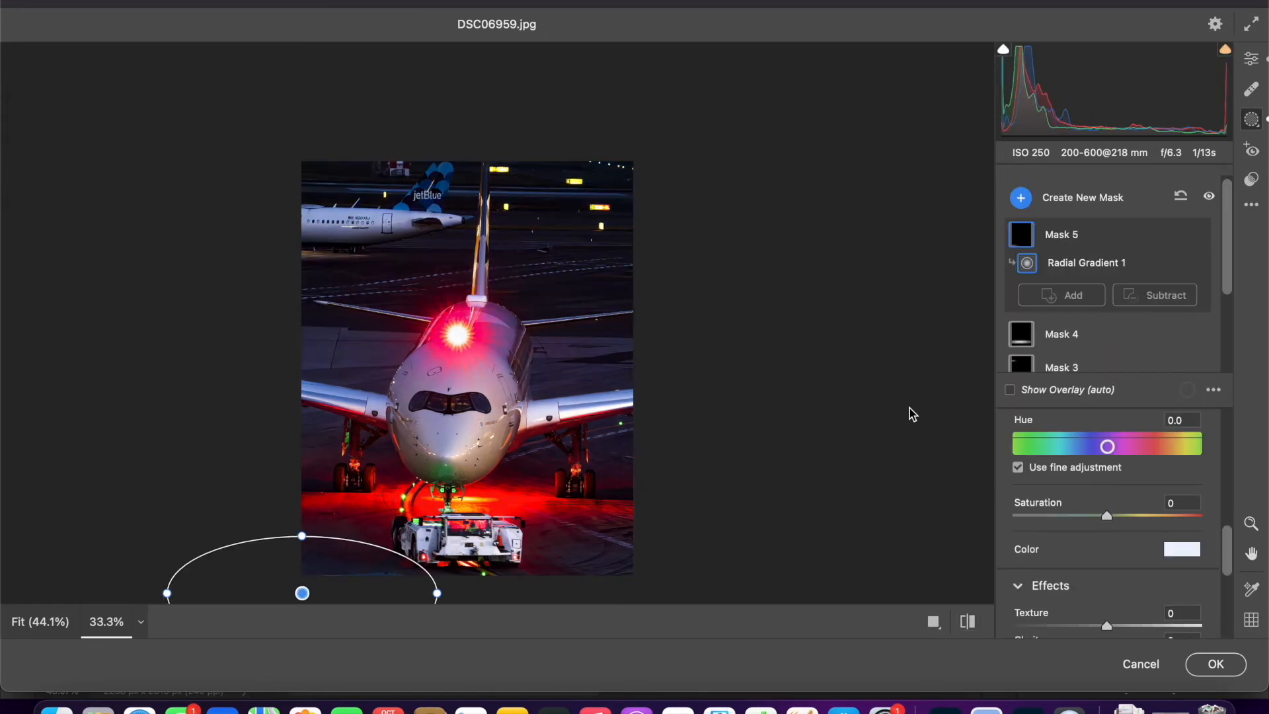
# - Add a second radial gradient at the photo's lower-right corner to the mask, adjust the mask's Saturation, and apply the Camera Raw edits
pyautogui.click(1054, 296)
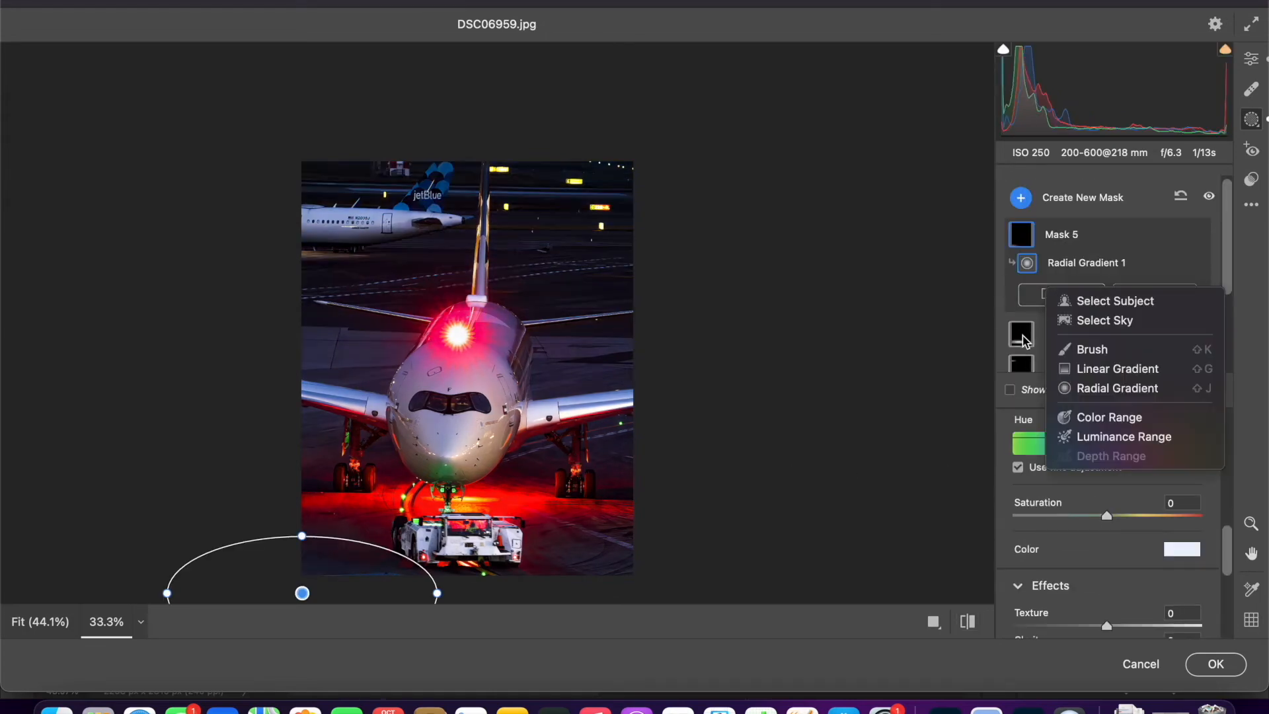
pyautogui.moveTo(544, 589); pyautogui.dragTo(654, 575)
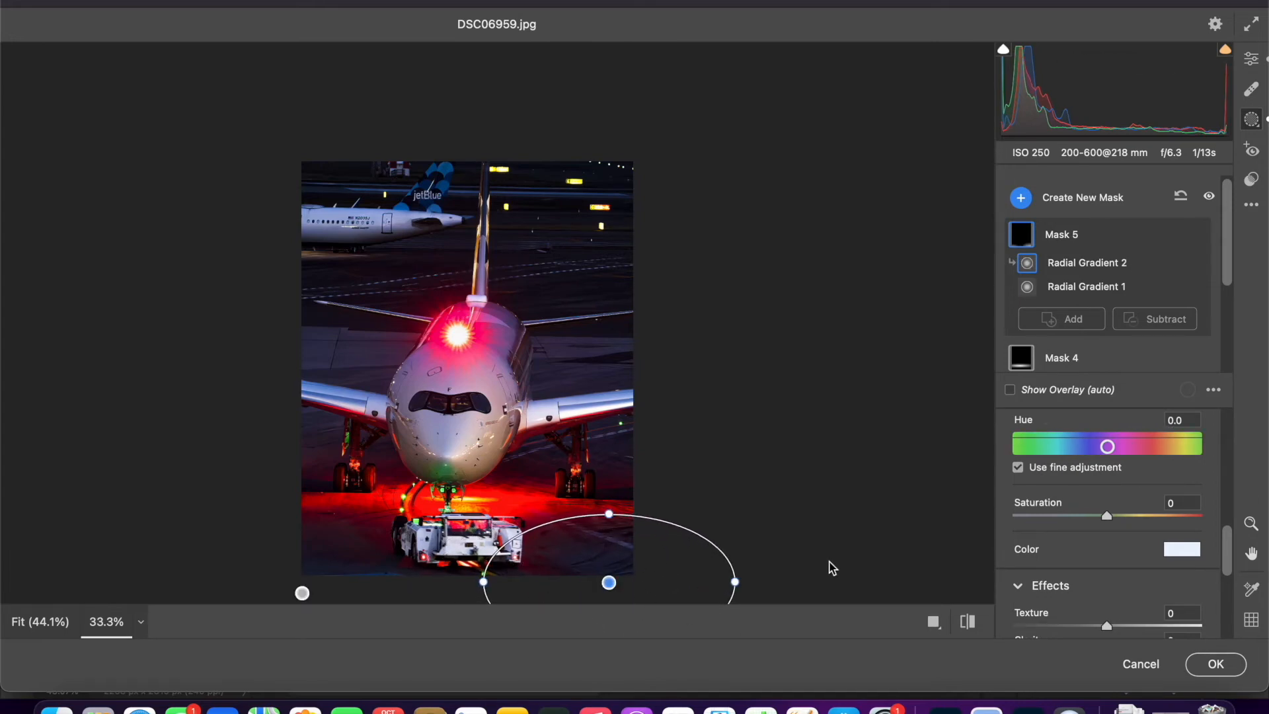
pyautogui.moveTo(1040, 502); pyautogui.dragTo(1107, 497)
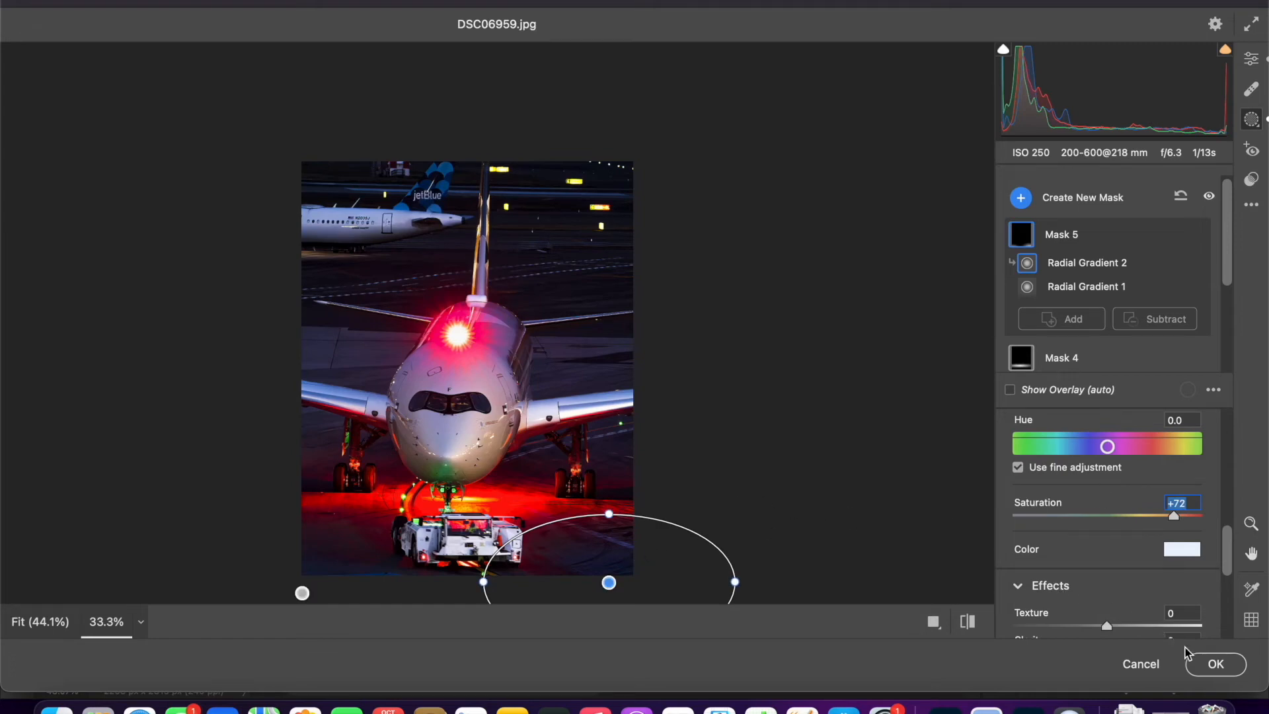
pyautogui.click(1213, 664)
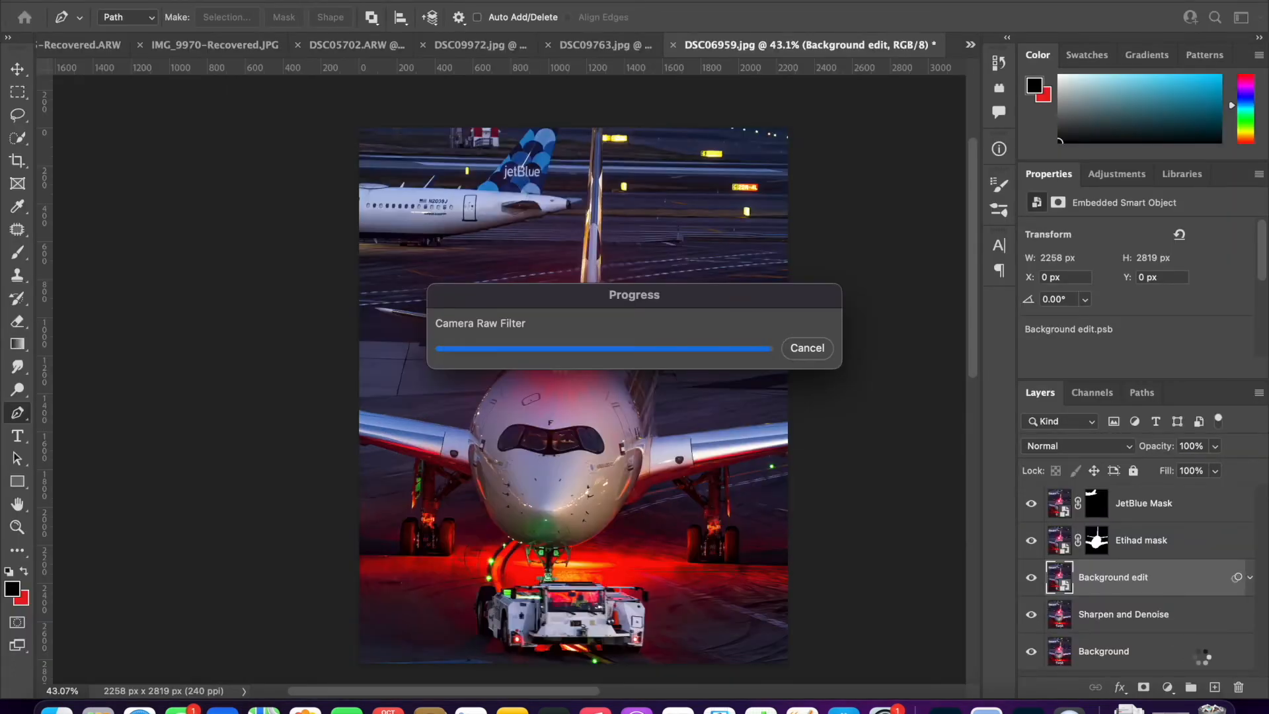
# - Compare the photo with and without the Background edit layer by toggling its visibility
pyautogui.click(17, 68)
pyautogui.click(397, 233)
pyautogui.scroll(-5, 393, 230)
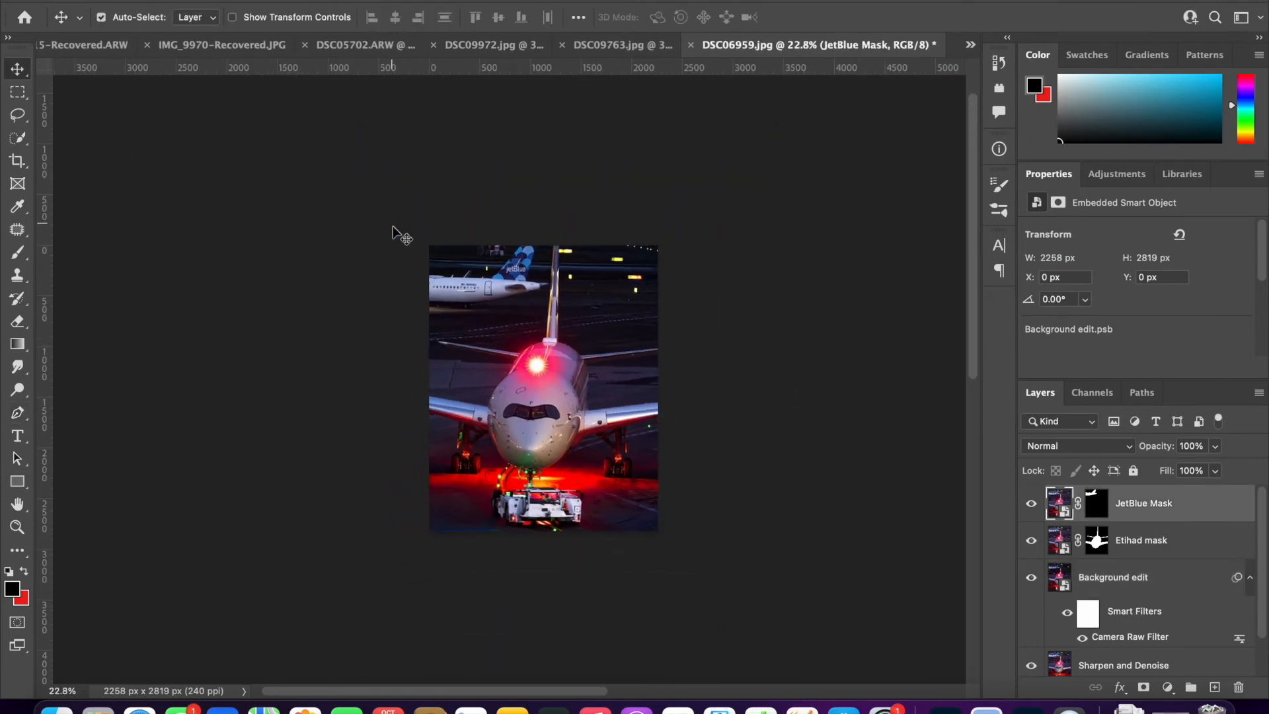
pyautogui.scroll(3, 394, 229)
pyautogui.click(1029, 577)
pyautogui.click(1029, 577)
pyautogui.click(1029, 577)
pyautogui.click(1029, 577)
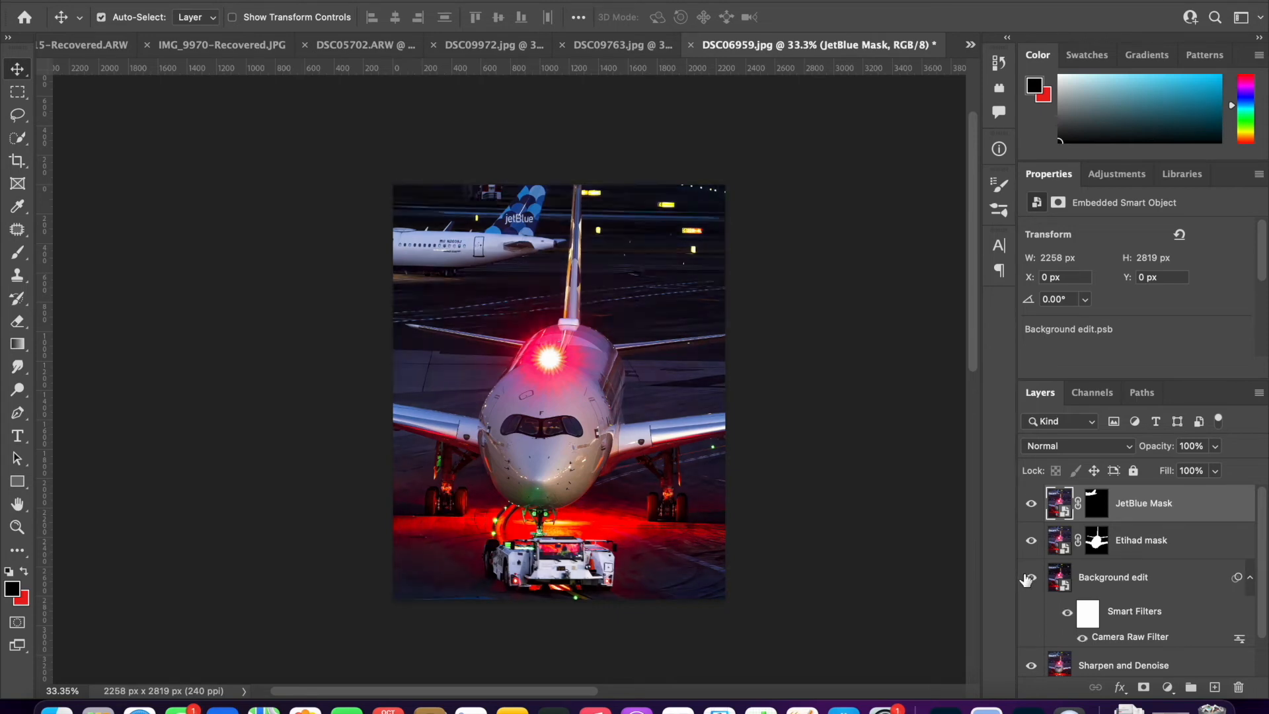
pyautogui.scroll(2, 411, 337)
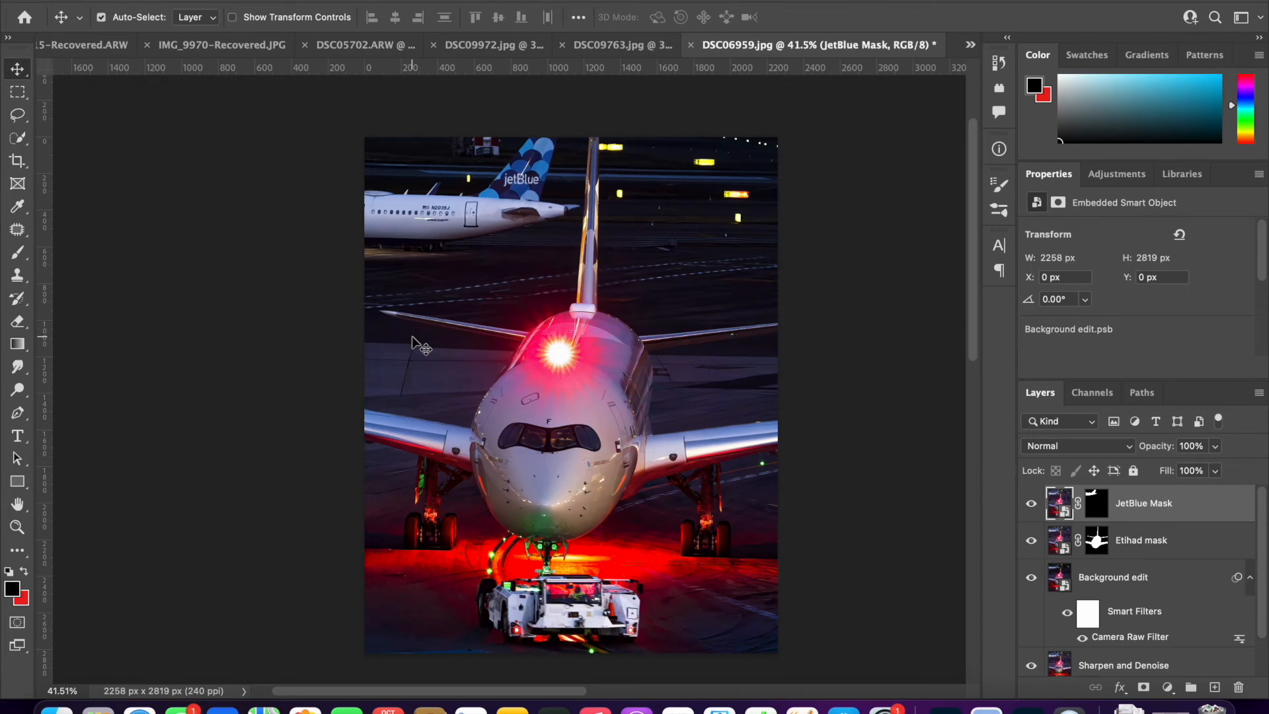
# - Apply the Camera Raw Filter to the Etihad mask layer with Exposure +0.31, Contrast +39, Highlights +16 and Shadows -15
pyautogui.click(1051, 551)
pyautogui.click(398, 1)
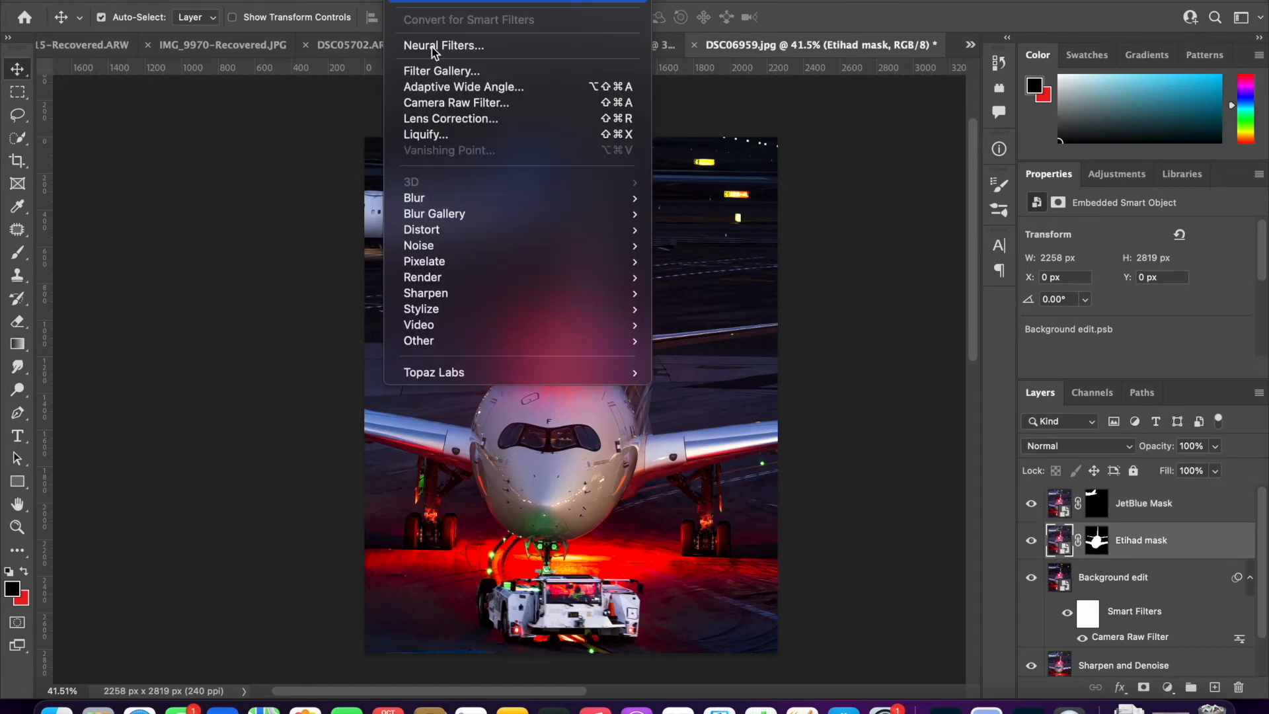
pyautogui.click(485, 107)
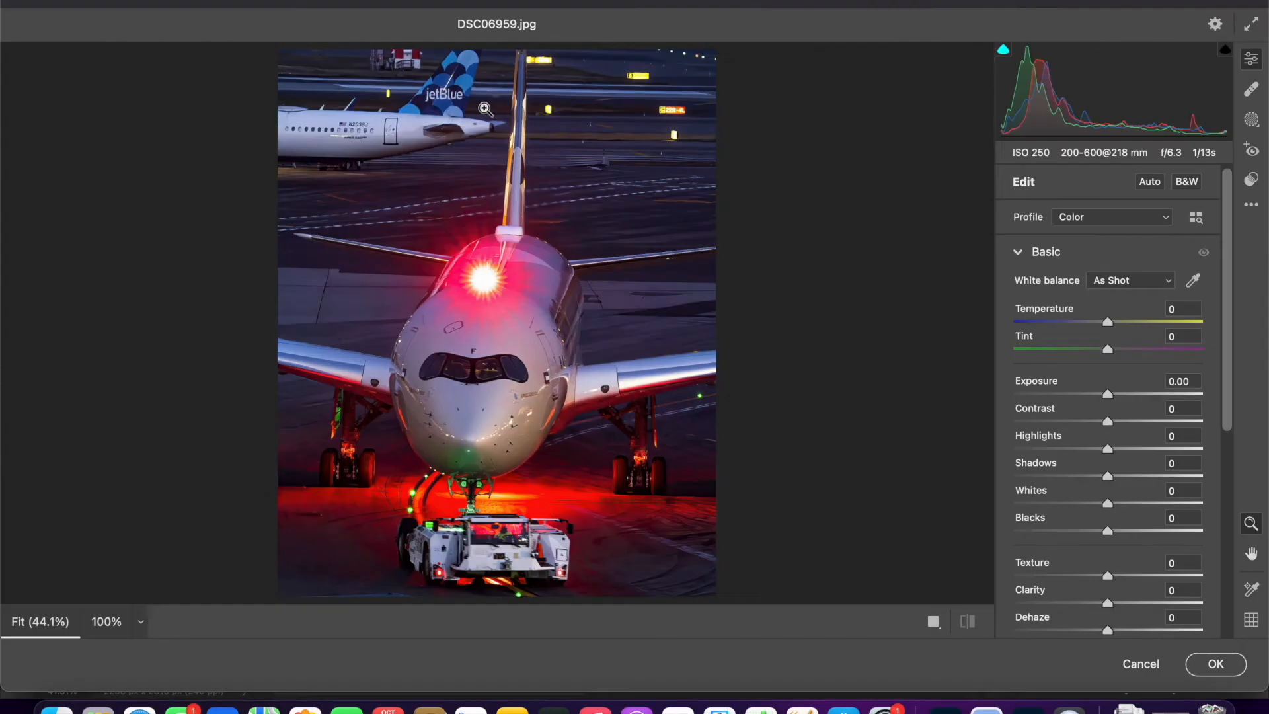
pyautogui.moveTo(1058, 395); pyautogui.dragTo(1075, 412)
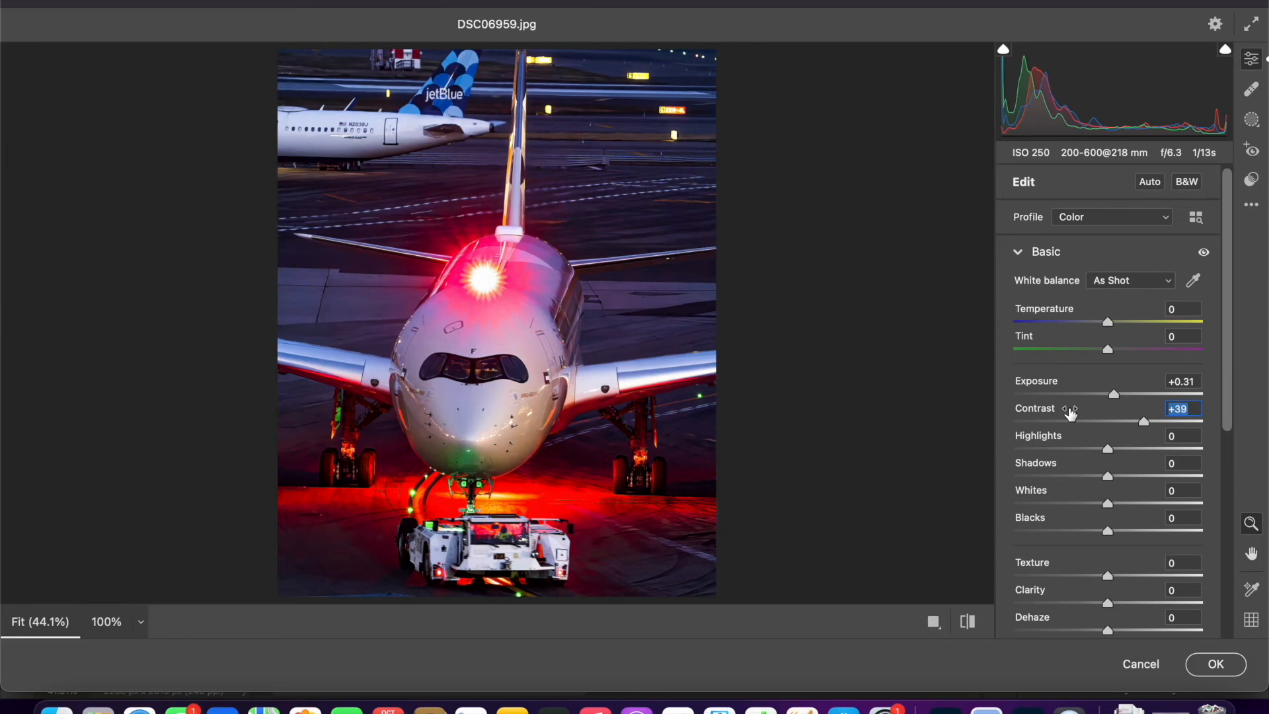
pyautogui.moveTo(1043, 439); pyautogui.dragTo(1035, 466)
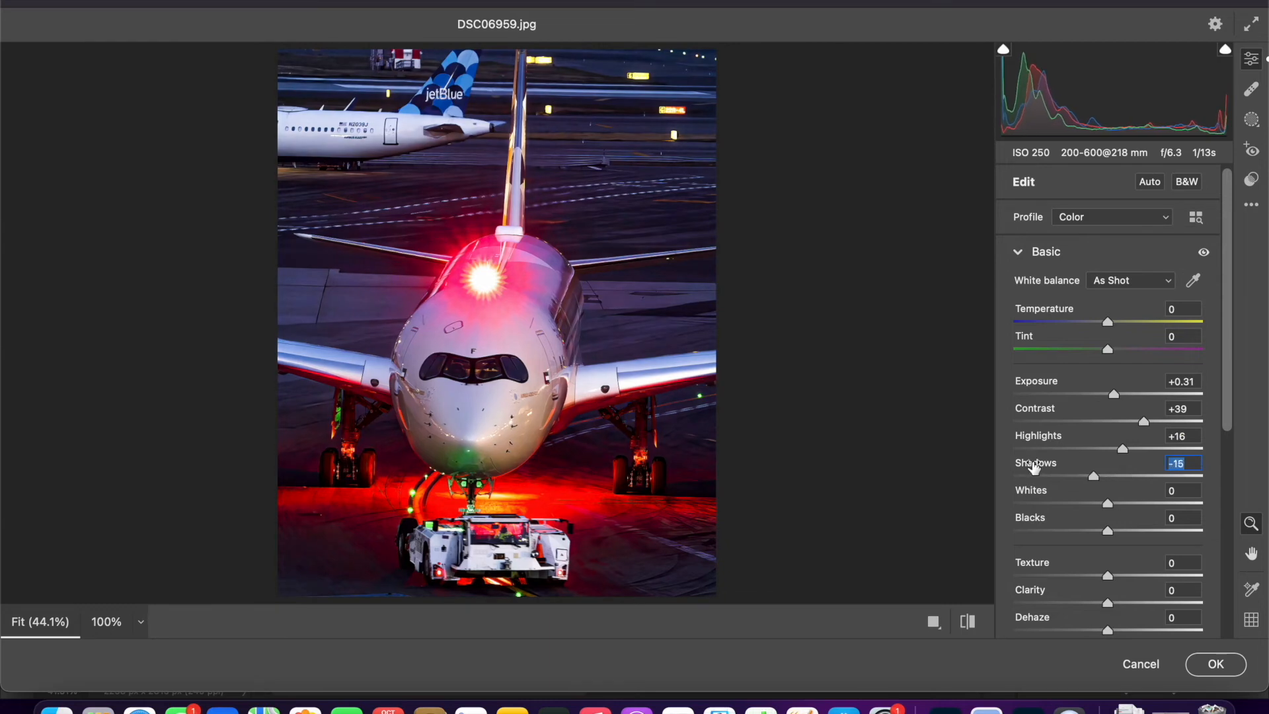
# - Paint a new size 5 brush mask over the Etihad aircraft's two front cockpit windows
pyautogui.moveTo(482, 361); pyautogui.dragTo(570, 369)
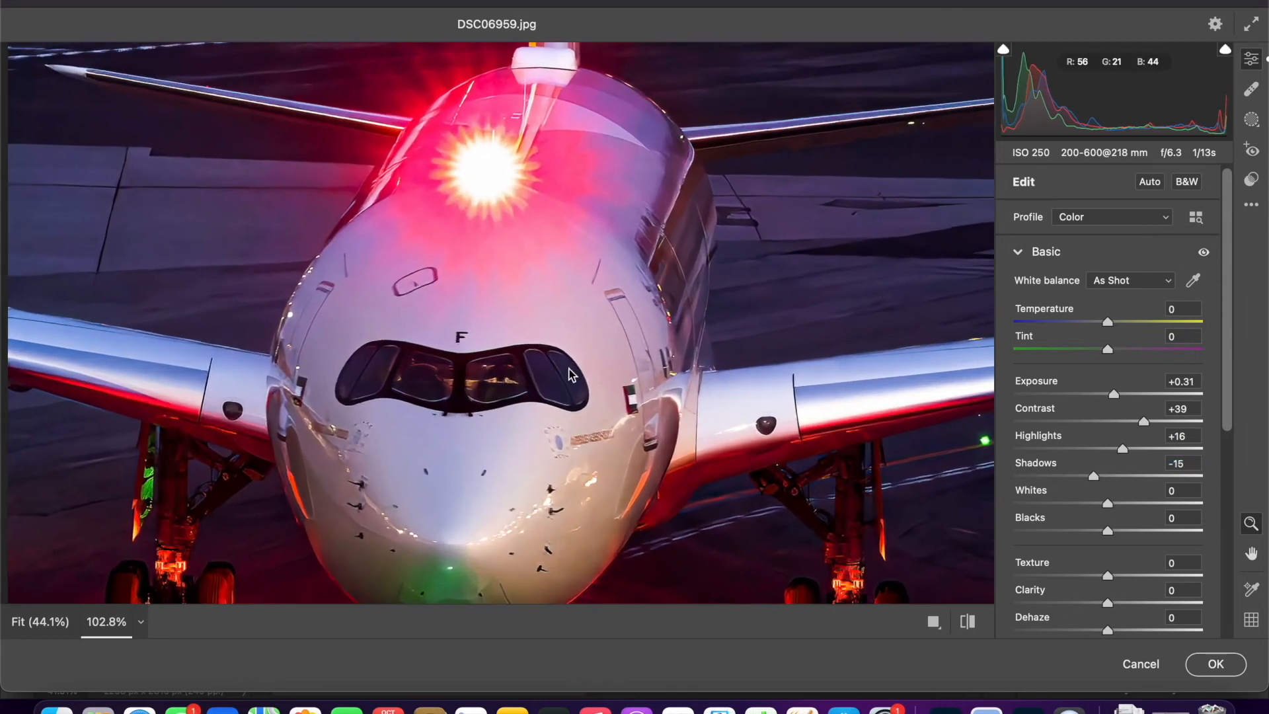
pyautogui.click(1252, 119)
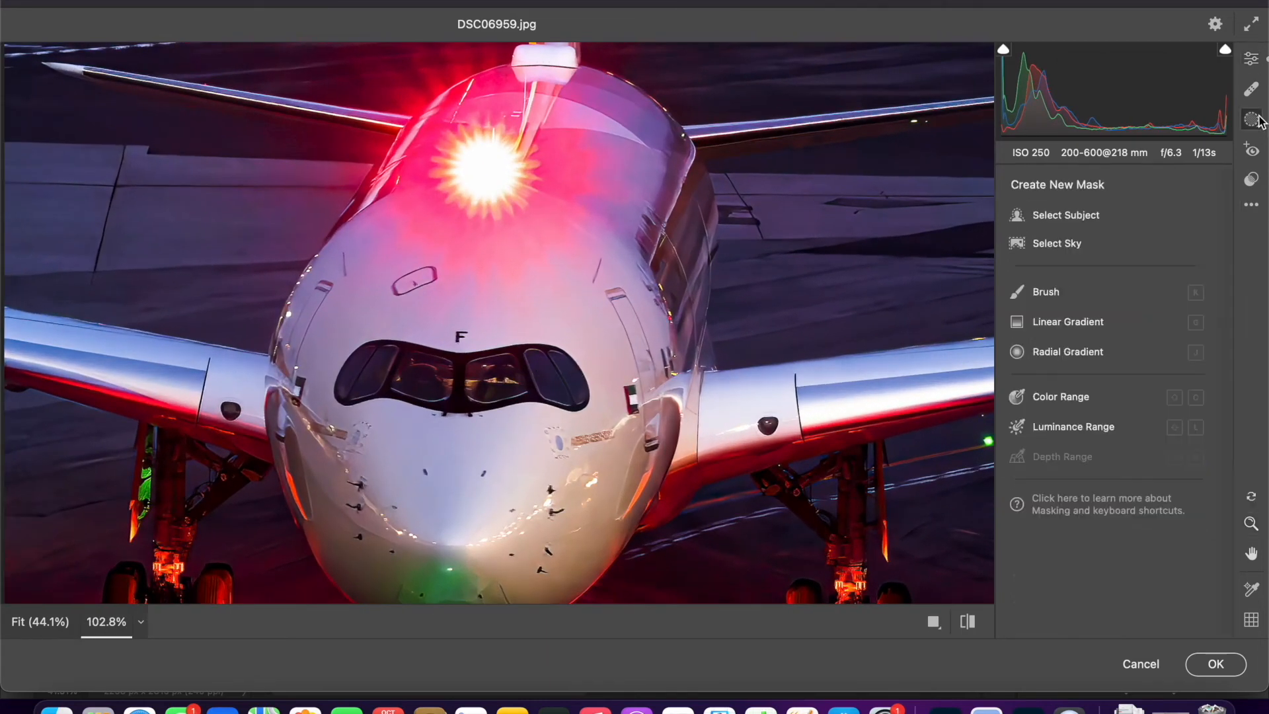
pyautogui.click(1045, 292)
pyautogui.press('[')
pyautogui.press('[')
pyautogui.press('[')
pyautogui.press('[')
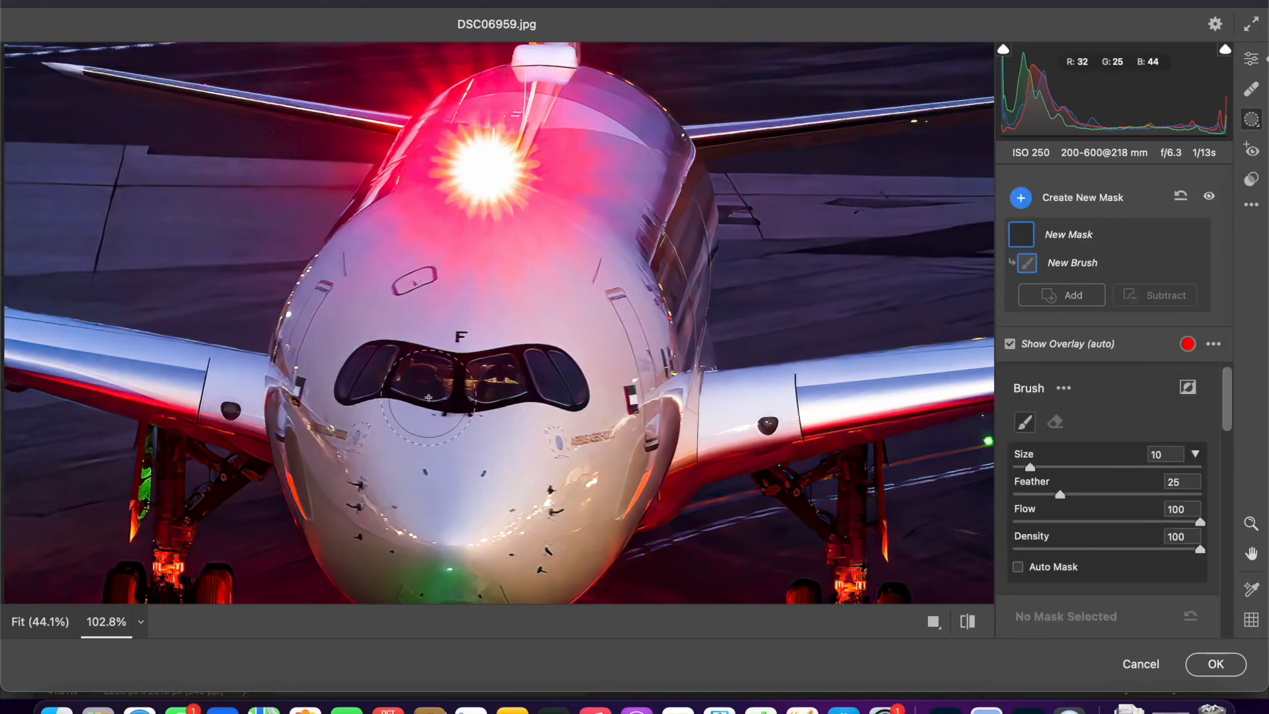
pyautogui.press('[')
pyautogui.moveTo(419, 381); pyautogui.dragTo(490, 380)
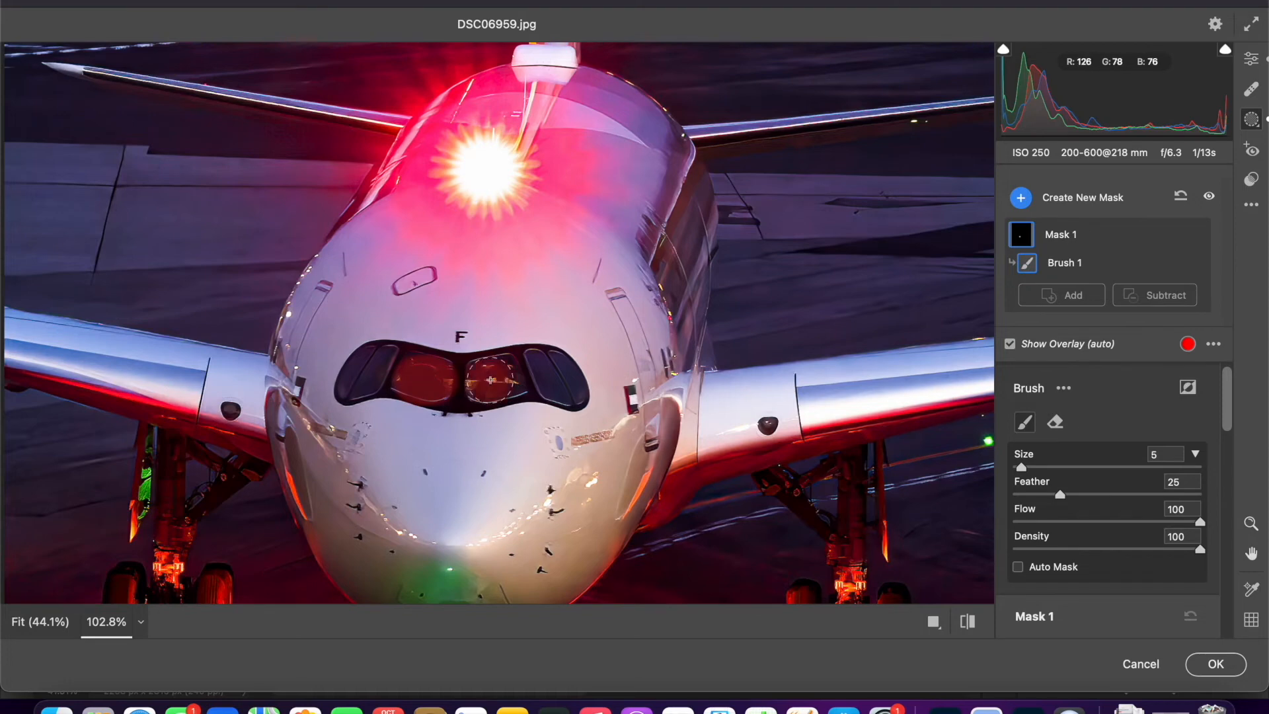
# - Set the cockpit window mask's Exposure to +0.35, Contrast to +40 and Highlights to +100
pyautogui.scroll(-5, 1112, 464)
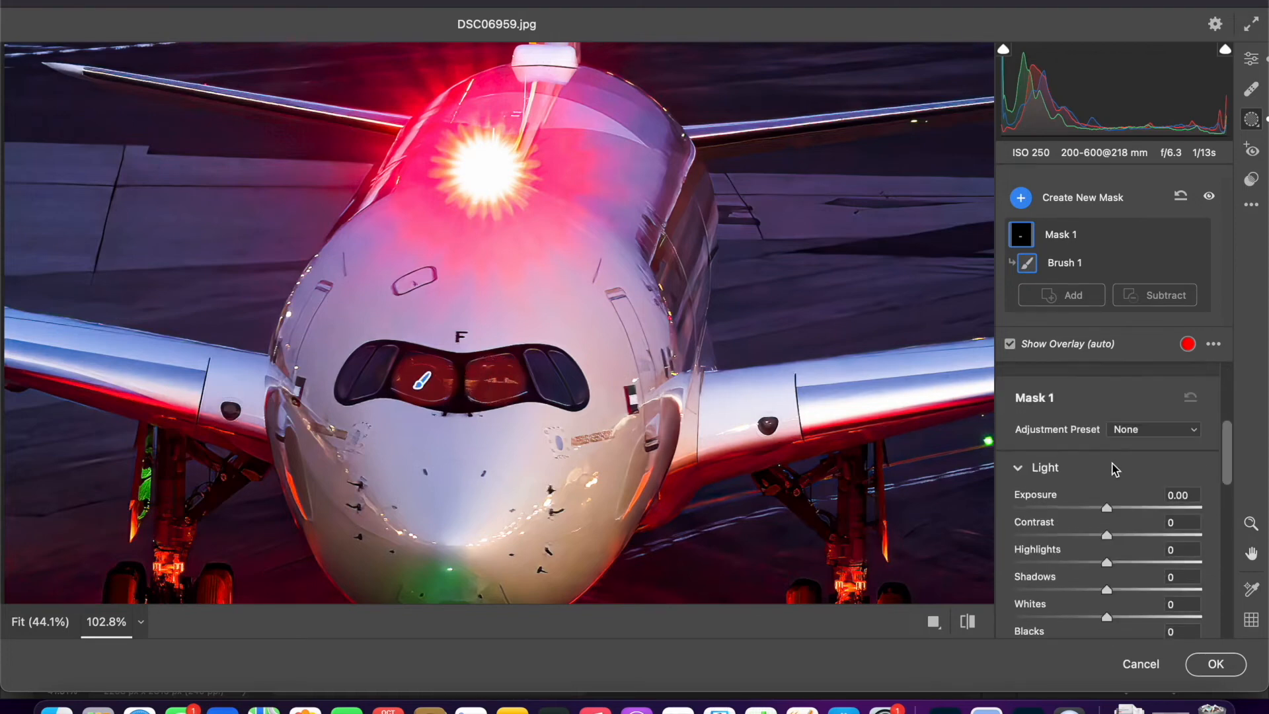
pyautogui.moveTo(1040, 519); pyautogui.dragTo(1179, 516)
pyautogui.moveTo(1040, 492)
pyautogui.mouseDown()
pyautogui.moveTo(1075, 492)
pyautogui.moveTo(1045, 470)
pyautogui.mouseUp()
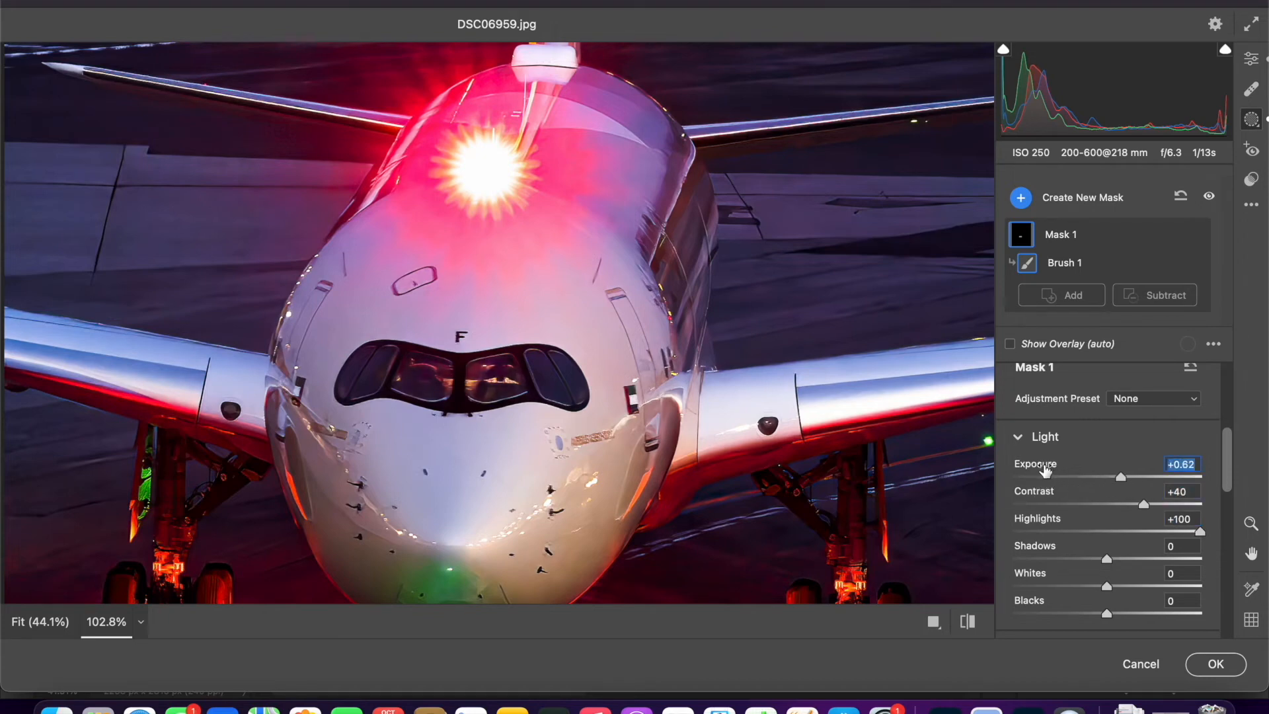
pyautogui.scroll(-2, 1059, 520)
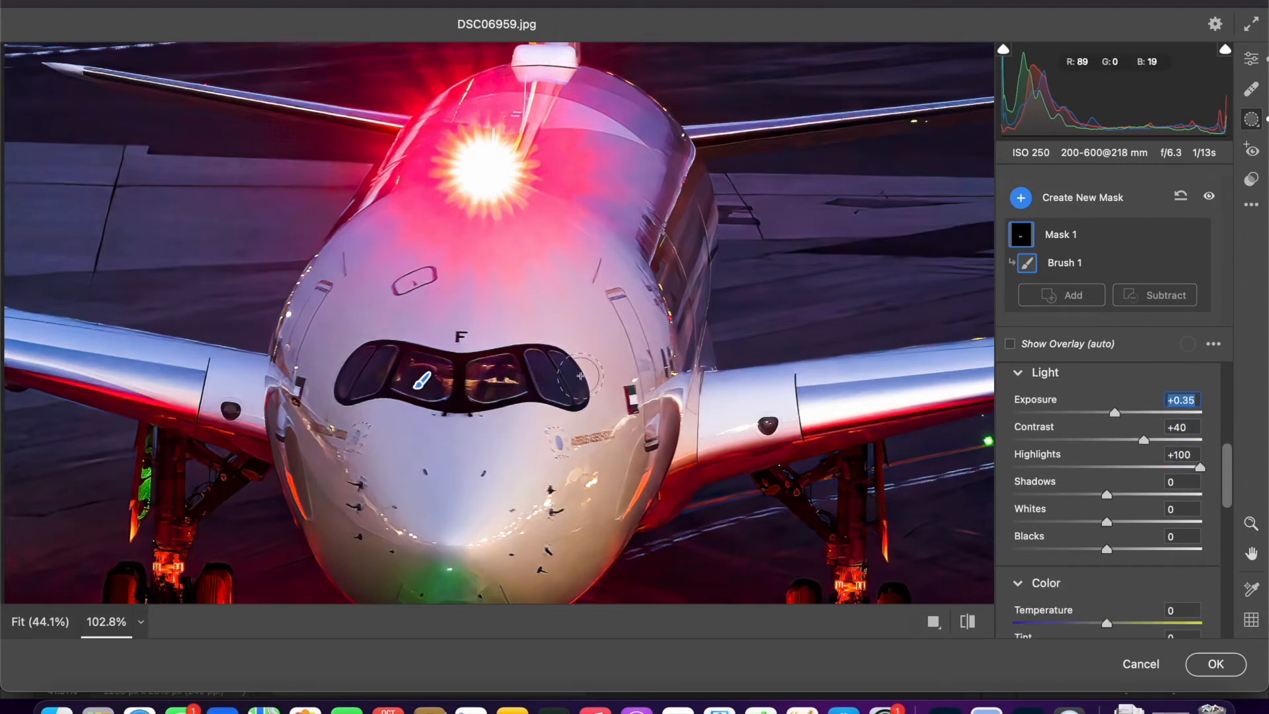
pyautogui.scroll(-3, 594, 383)
pyautogui.moveTo(852, 377); pyautogui.dragTo(560, 371)
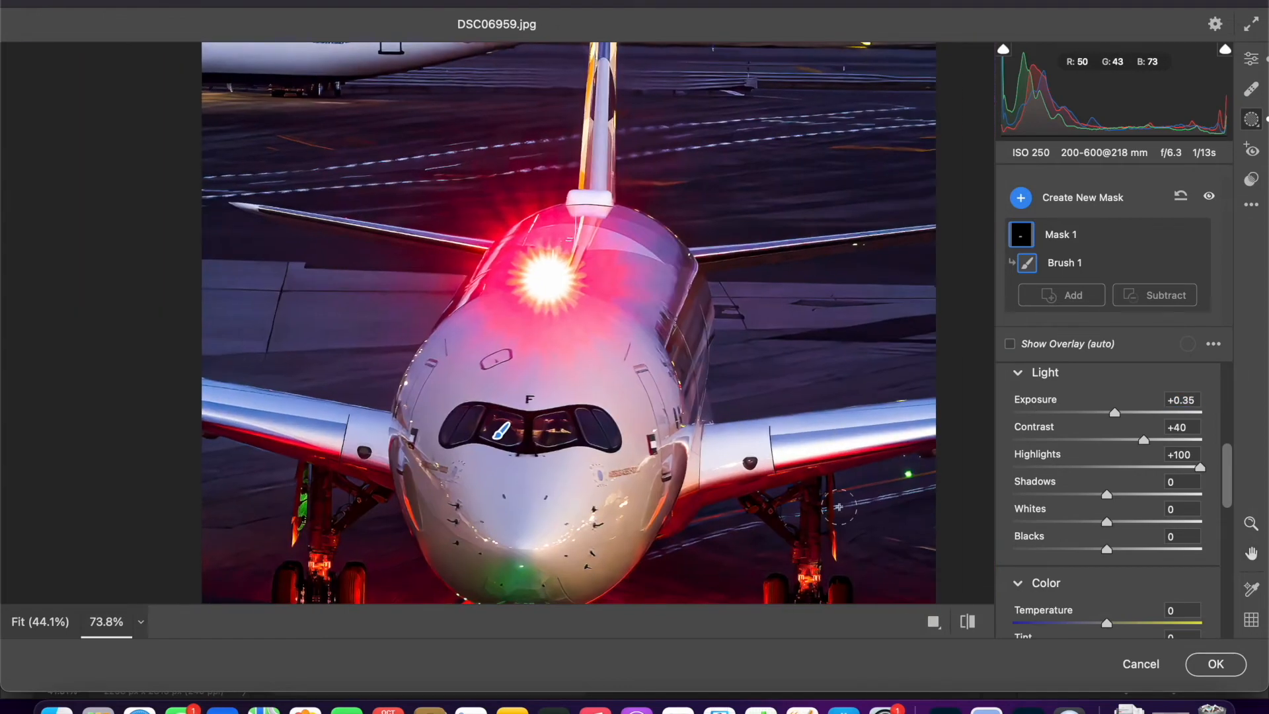
pyautogui.press('space')
pyautogui.moveTo(797, 402); pyautogui.dragTo(819, 311)
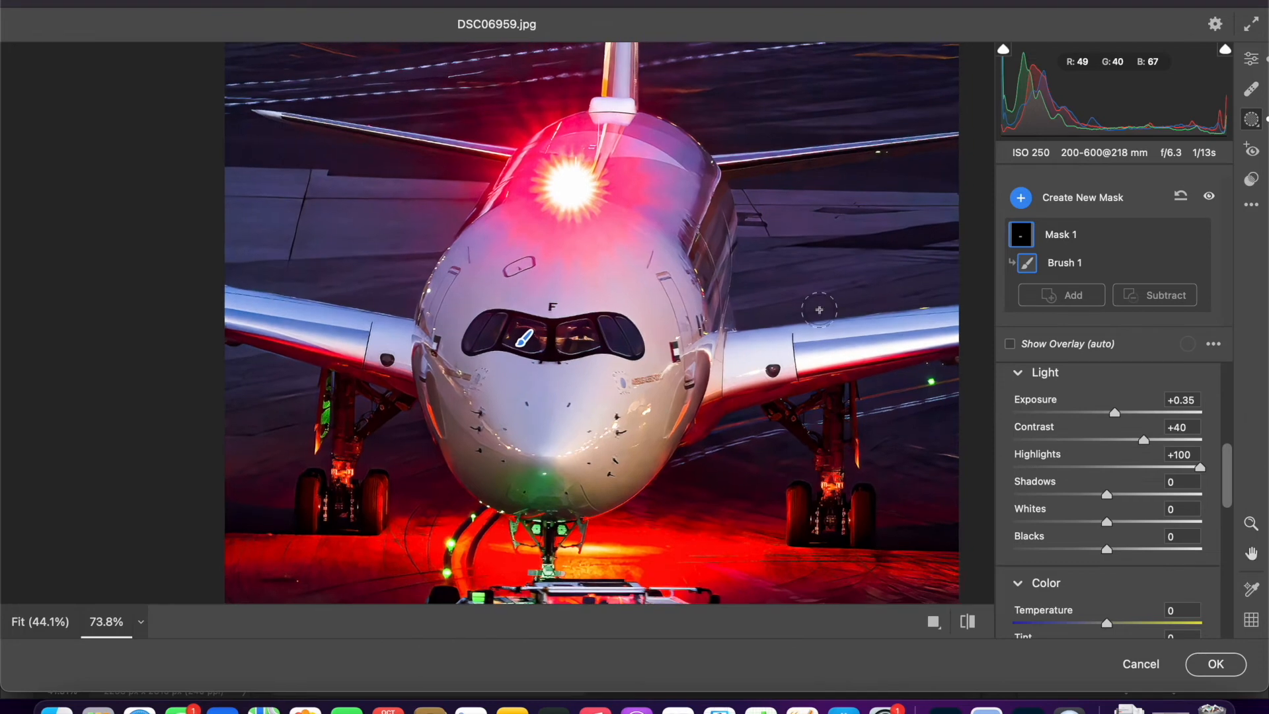
pyautogui.scroll(-2, 1051, 396)
pyautogui.scroll(5, 1051, 397)
# - In the color mixer, set the Purples hue to -12 and the saturation of Purples to -9, Yellows to +79 and Oranges to +36
pyautogui.click(1251, 59)
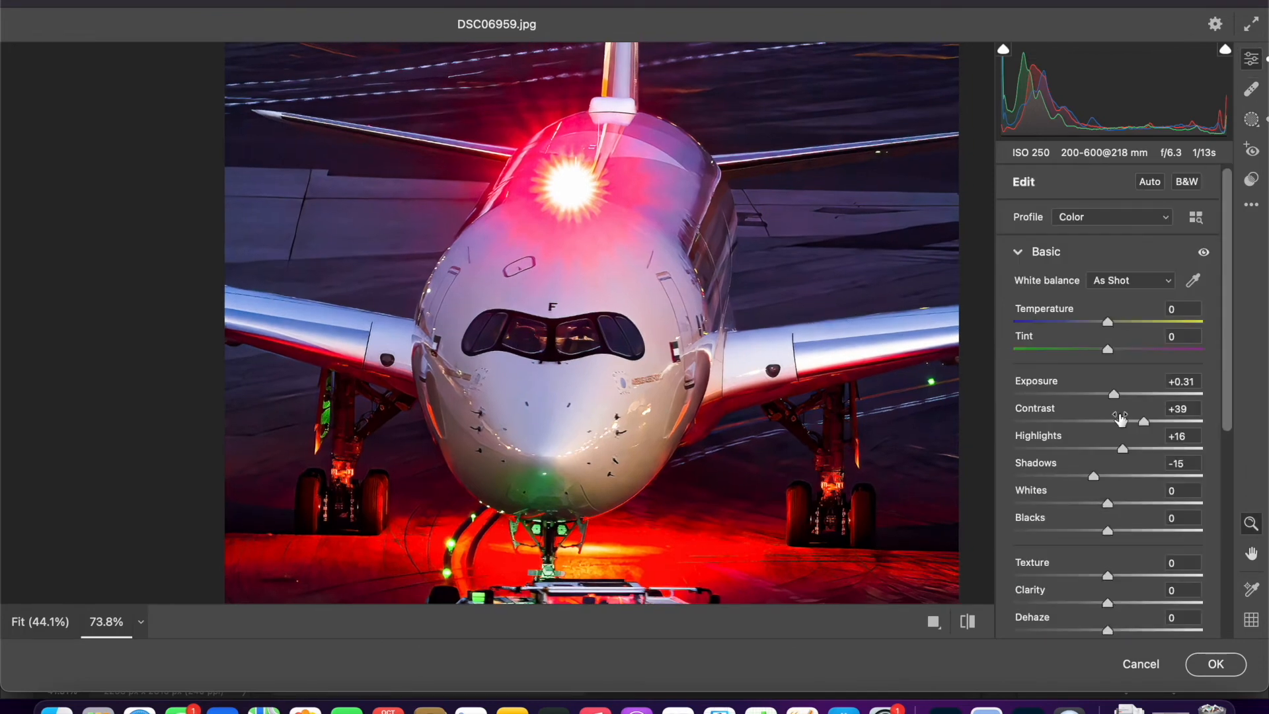
pyautogui.scroll(-10, 1118, 416)
pyautogui.click(1009, 462)
pyautogui.scroll(-5, 1009, 463)
pyautogui.moveTo(1044, 392); pyautogui.dragTo(1025, 375)
pyautogui.scroll(-2, 1139, 540)
pyautogui.moveTo(1045, 531)
pyautogui.mouseDown()
pyautogui.moveTo(1033, 534)
pyautogui.moveTo(1054, 533)
pyautogui.mouseUp()
pyautogui.scroll(-1, 1054, 533)
pyautogui.scroll(-4, 707, 428)
pyautogui.moveTo(1097, 413); pyautogui.dragTo(1080, 384)
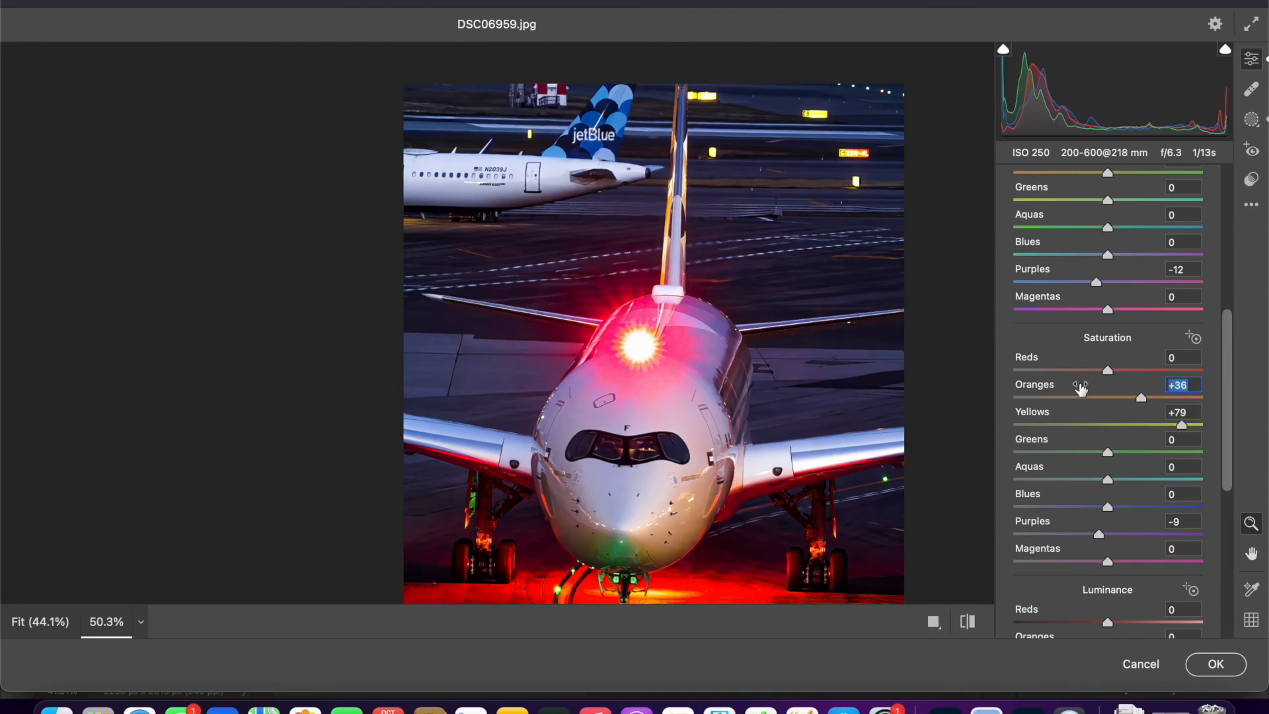
# - Set the saturation of Purples to -16 and Oranges to +19, reset Yellows to 0, and apply the Camera Raw edits
pyautogui.moveTo(1097, 533); pyautogui.dragTo(1092, 533)
pyautogui.doubleClick(1182, 425)
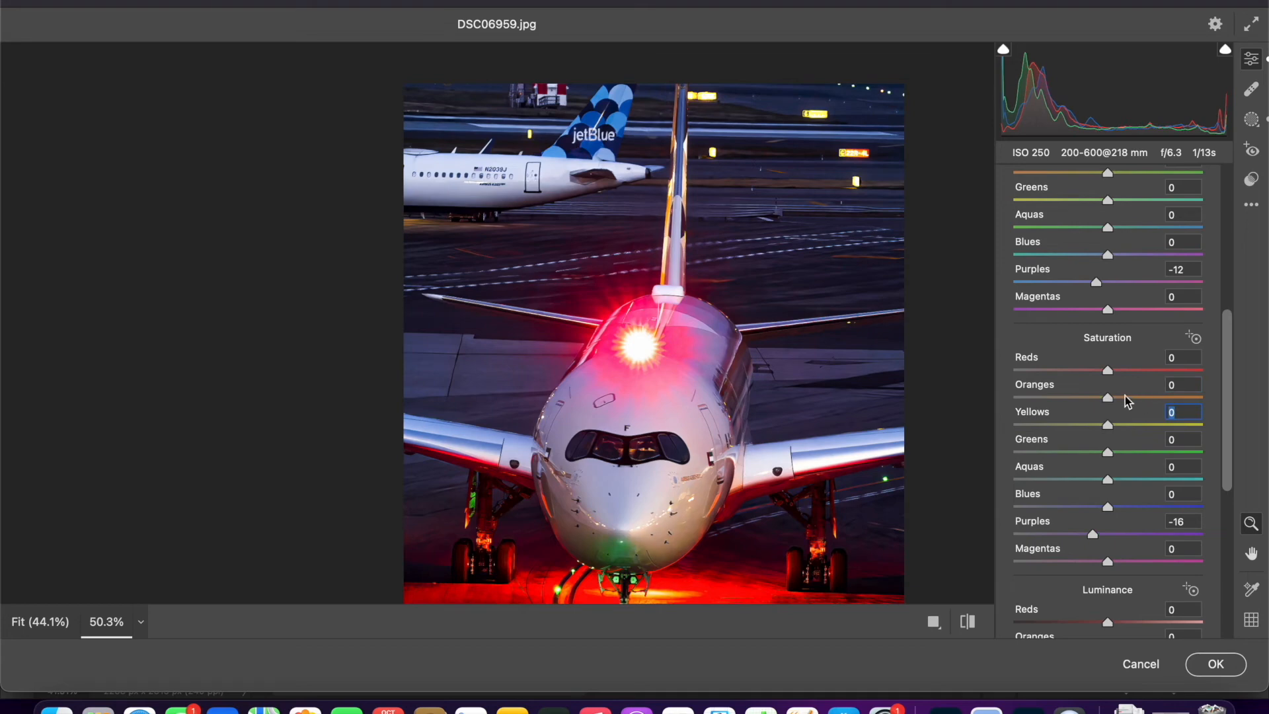
pyautogui.moveTo(1127, 400); pyautogui.dragTo(1131, 399)
pyautogui.scroll(-3, 807, 419)
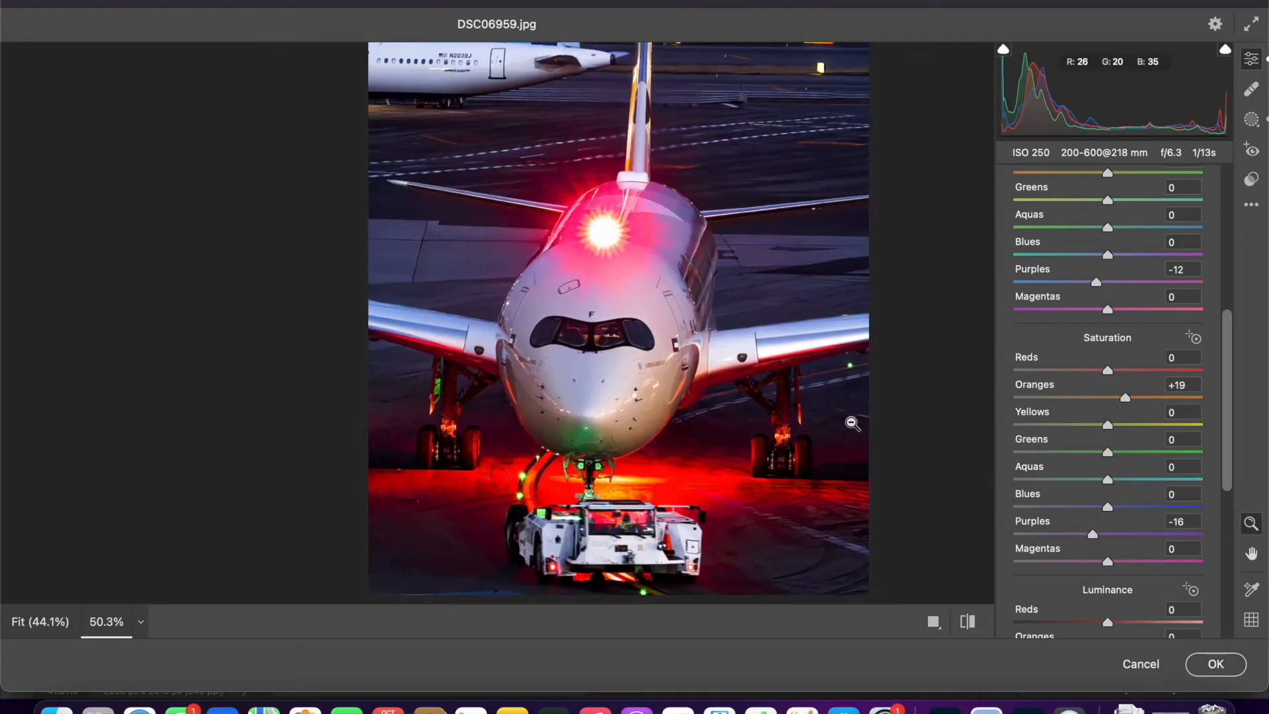
pyautogui.click(1215, 664)
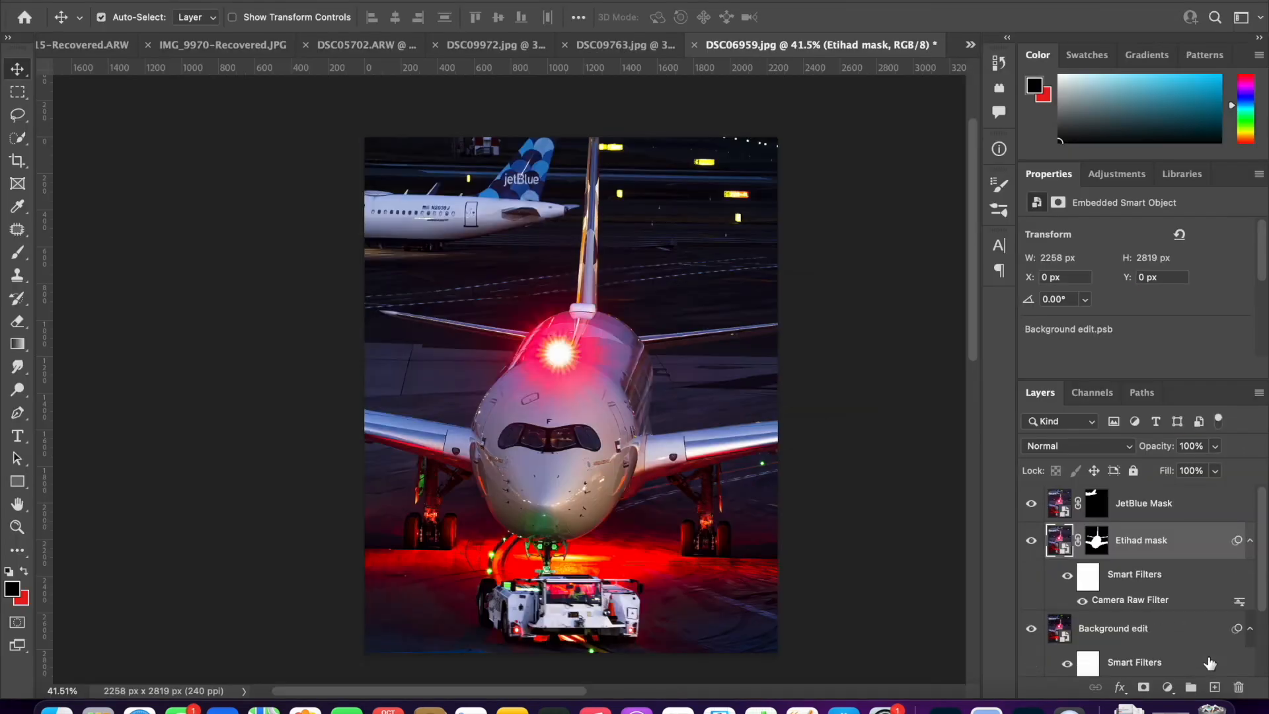
# - Examine the whole edited photo at different zoom levels to judge the balance between background and aircraft
pyautogui.click(681, 232)
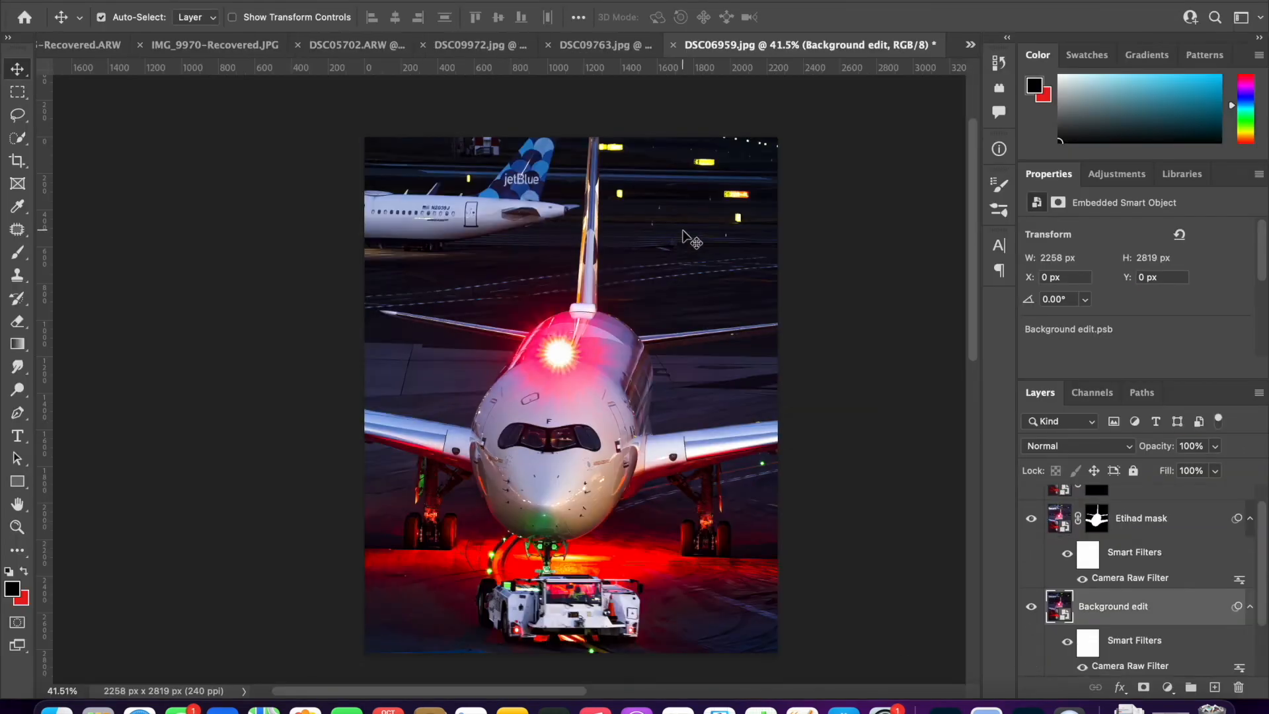
pyautogui.scroll(-5, 681, 233)
pyautogui.scroll(5, 682, 232)
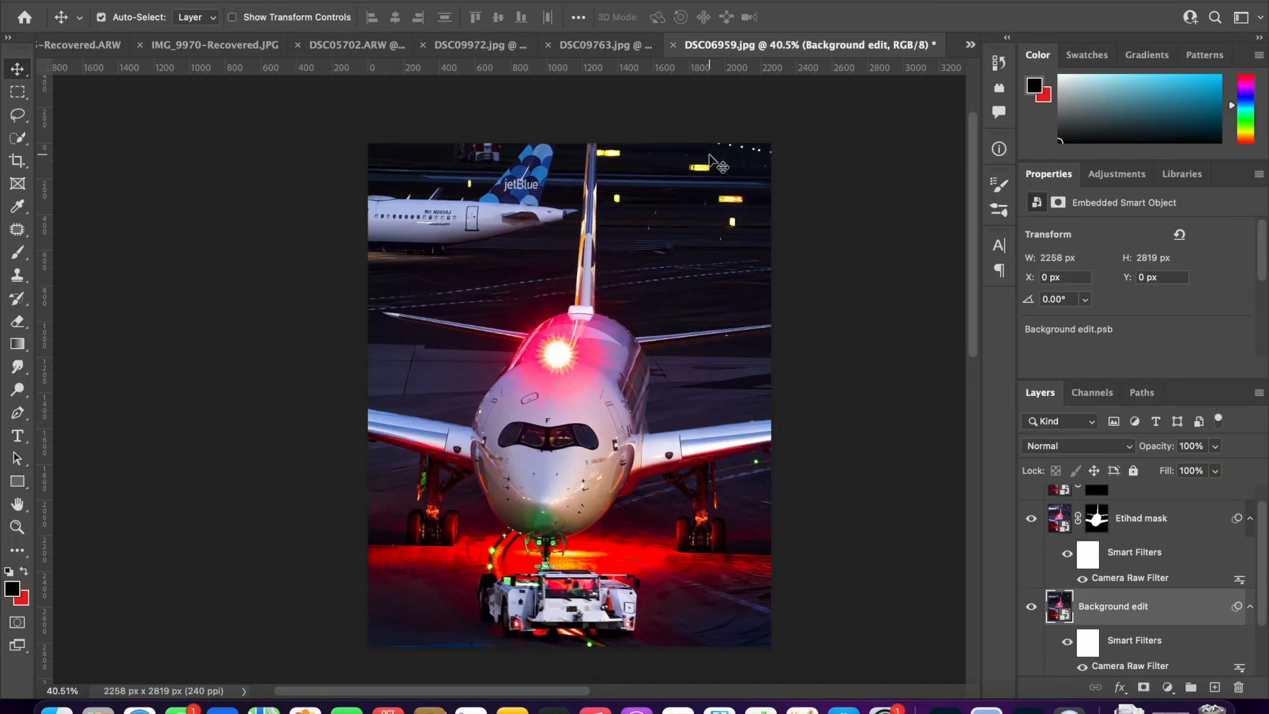
pyautogui.scroll(4, 710, 161)
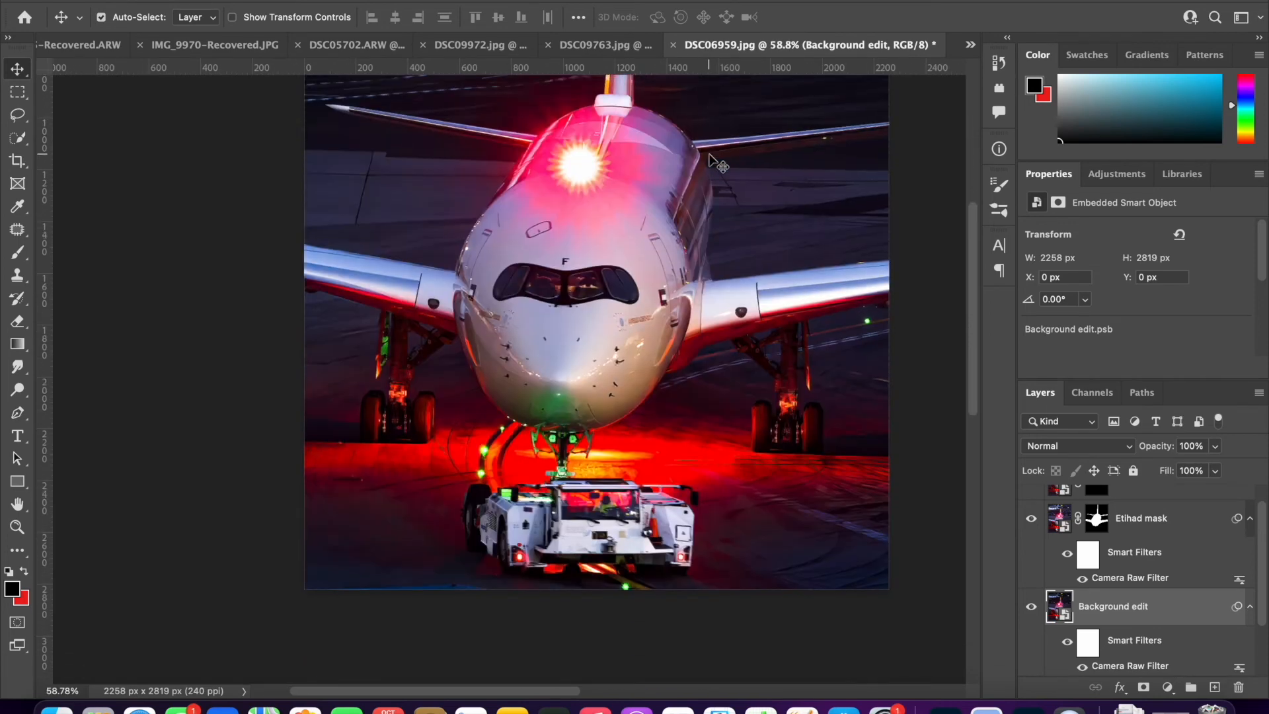
pyautogui.scroll(-3, 710, 161)
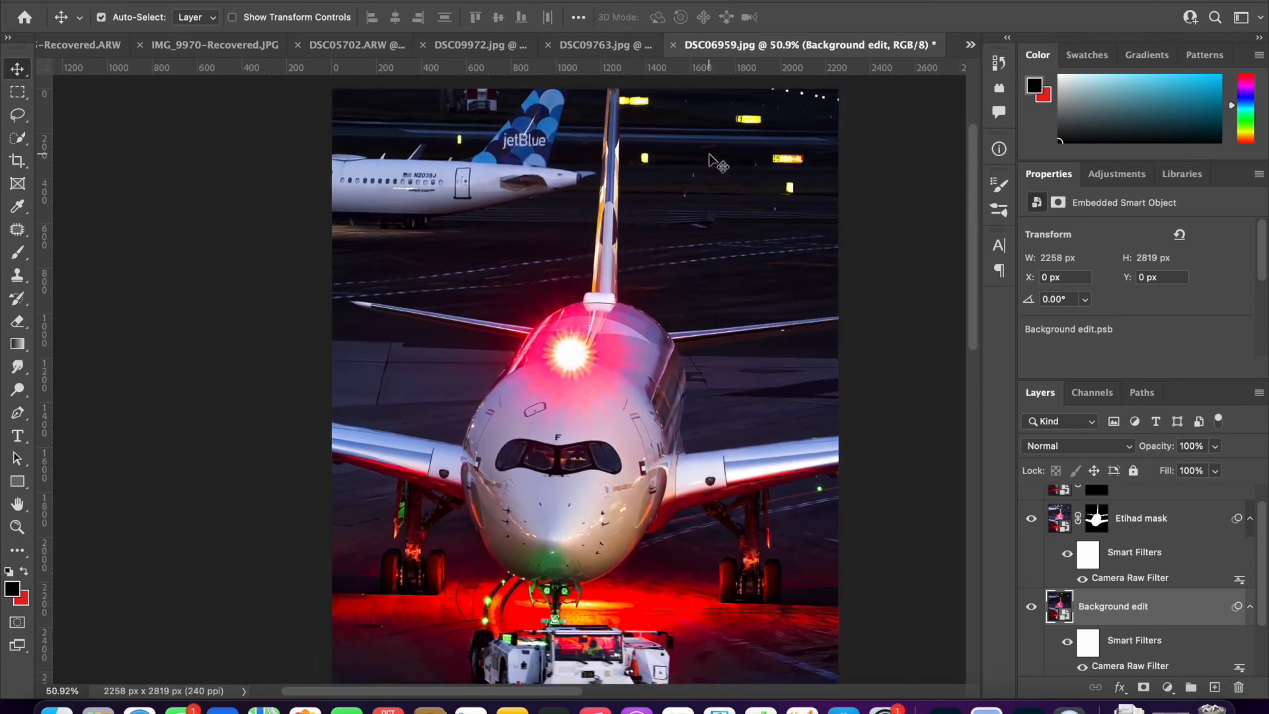
pyautogui.scroll(-1, 710, 161)
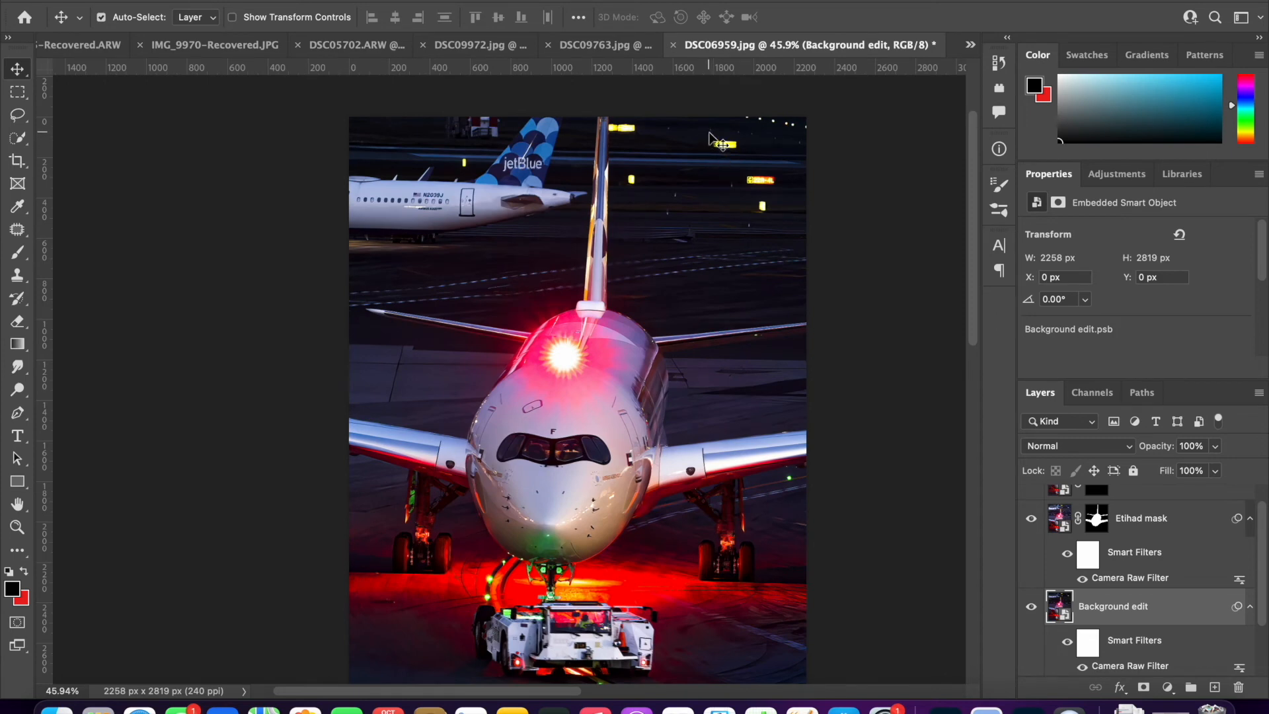
pyautogui.scroll(-2, 710, 138)
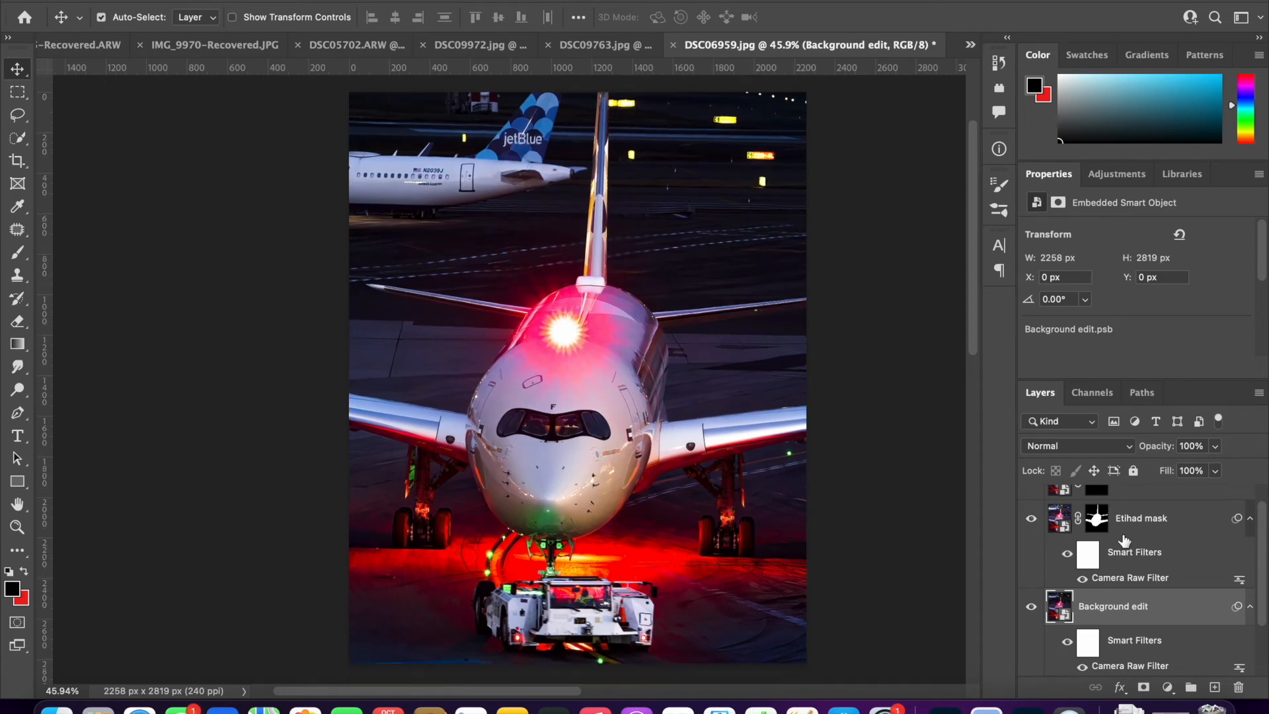
# - Open the JetBlue Mask layer in Camera Raw and set Exposure +0.63, Contrast +87, Highlights +3 and Shadows -9
pyautogui.scroll(1, 1145, 585)
pyautogui.click(1059, 506)
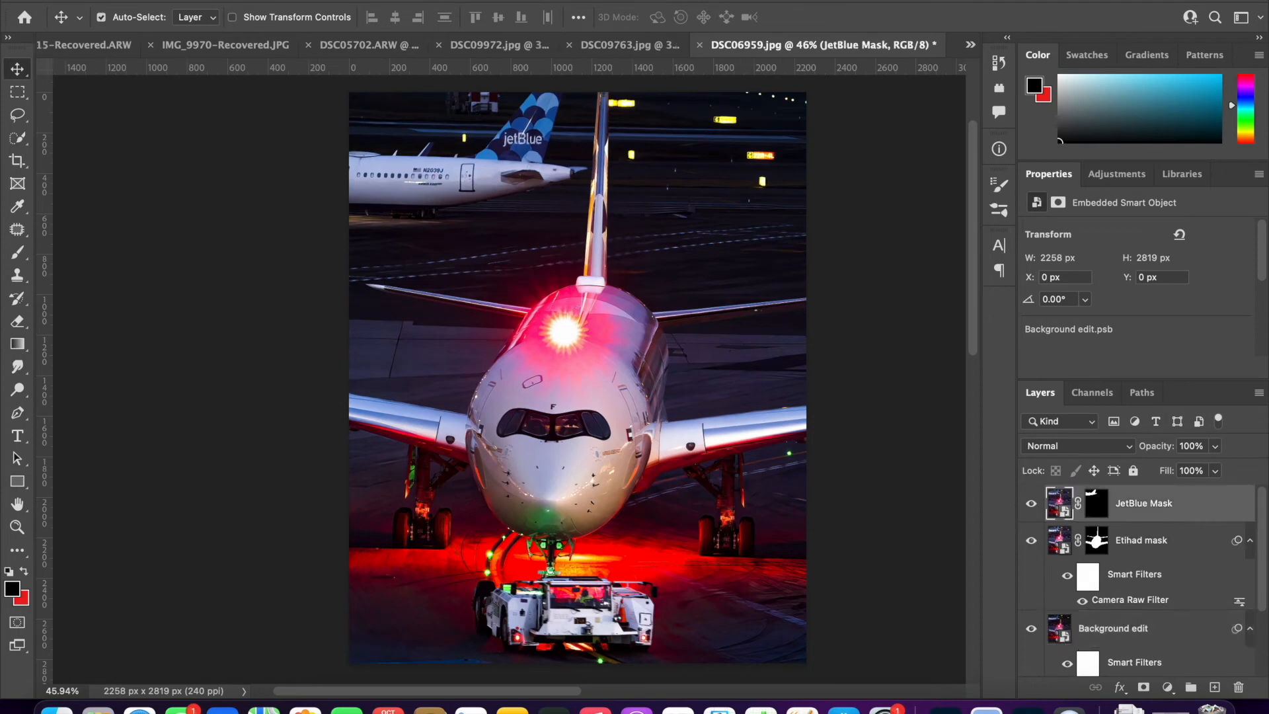
pyautogui.click(391, 1)
pyautogui.click(478, 101)
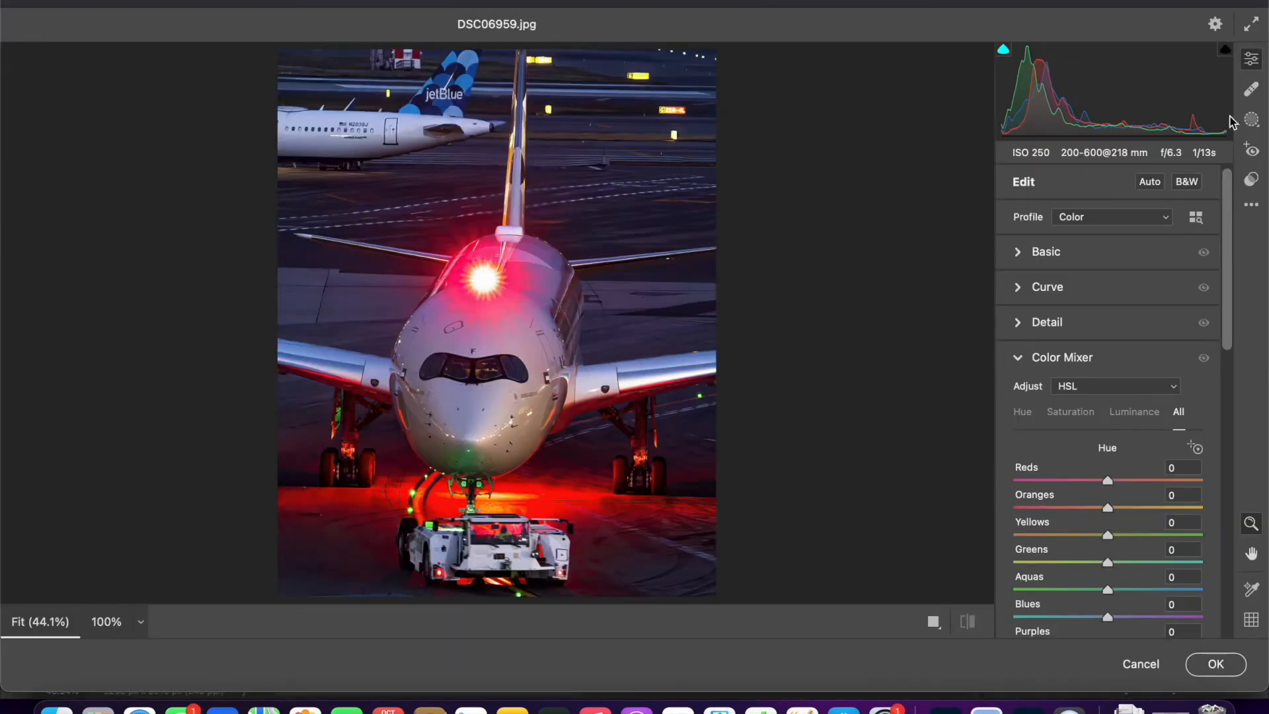
pyautogui.click(1026, 254)
pyautogui.moveTo(1044, 310); pyautogui.dragTo(1033, 398)
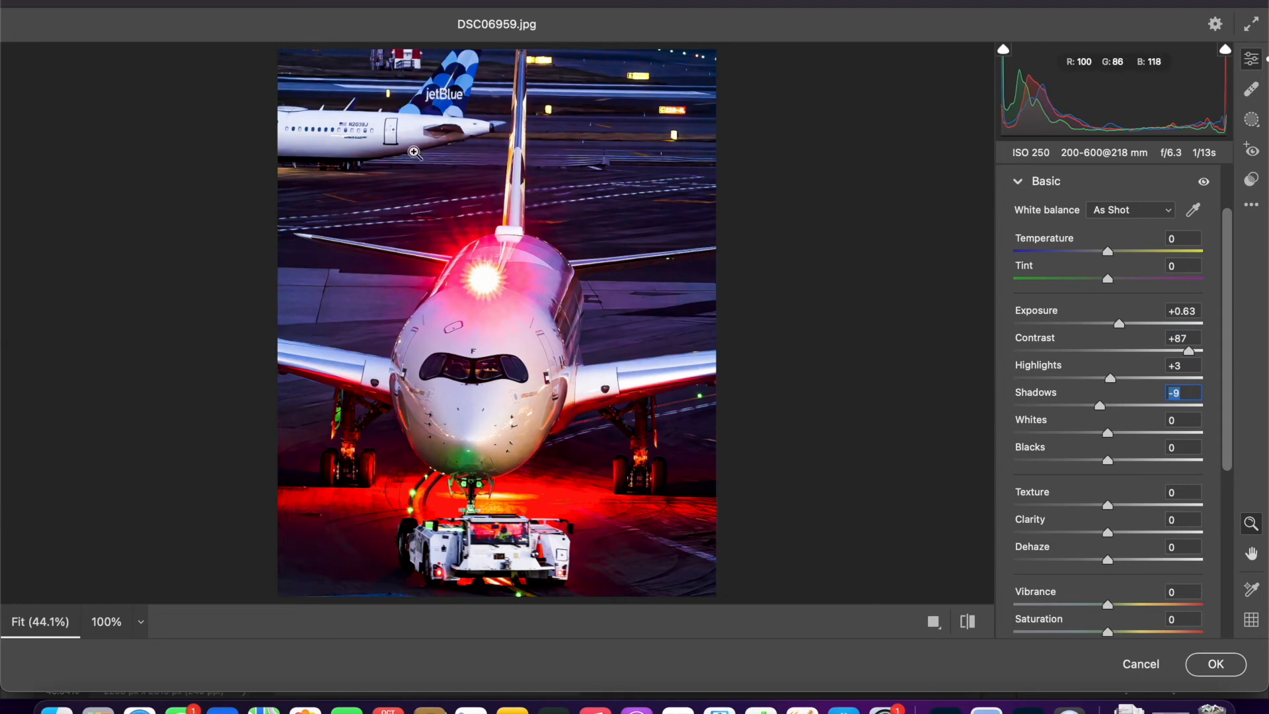
# - Set the saturation of Blues to +36 in the color mixer for the JetBlue aircraft
pyautogui.moveTo(410, 151); pyautogui.dragTo(686, 188)
pyautogui.scroll(-5, 1037, 407)
pyautogui.click(1023, 443)
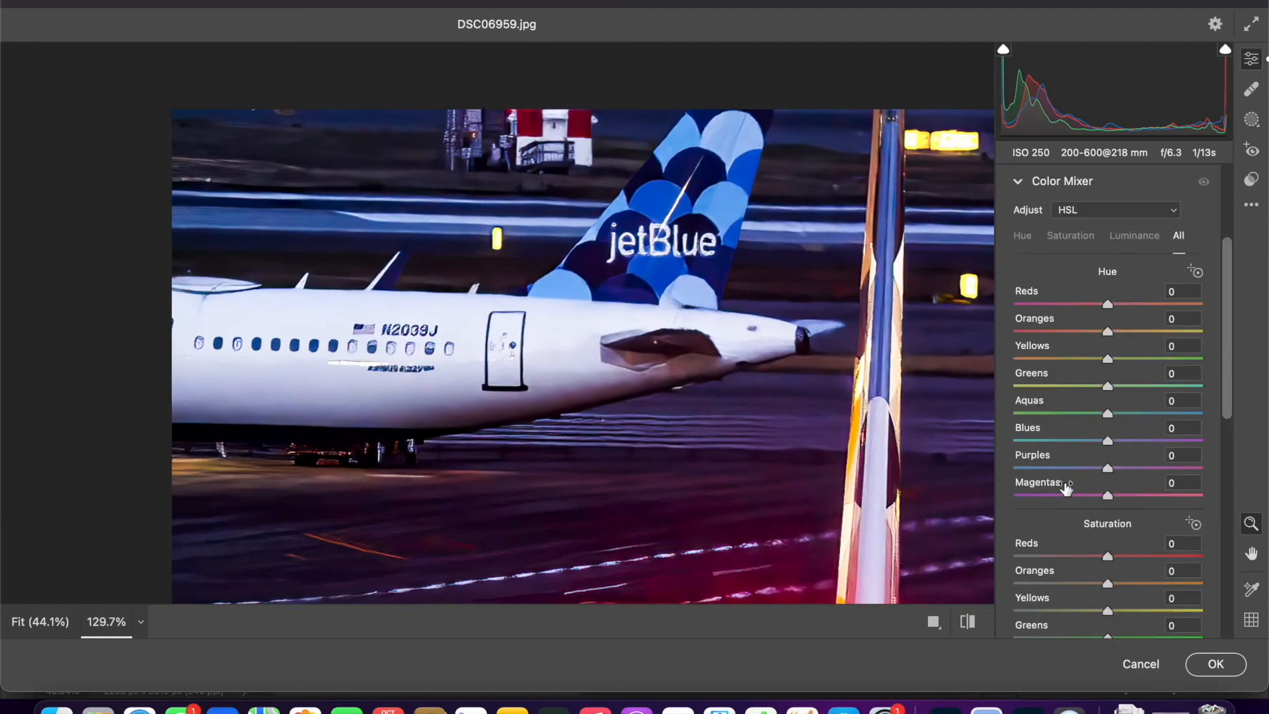
pyautogui.scroll(-3, 1024, 463)
pyautogui.moveTo(1031, 567); pyautogui.dragTo(1063, 541)
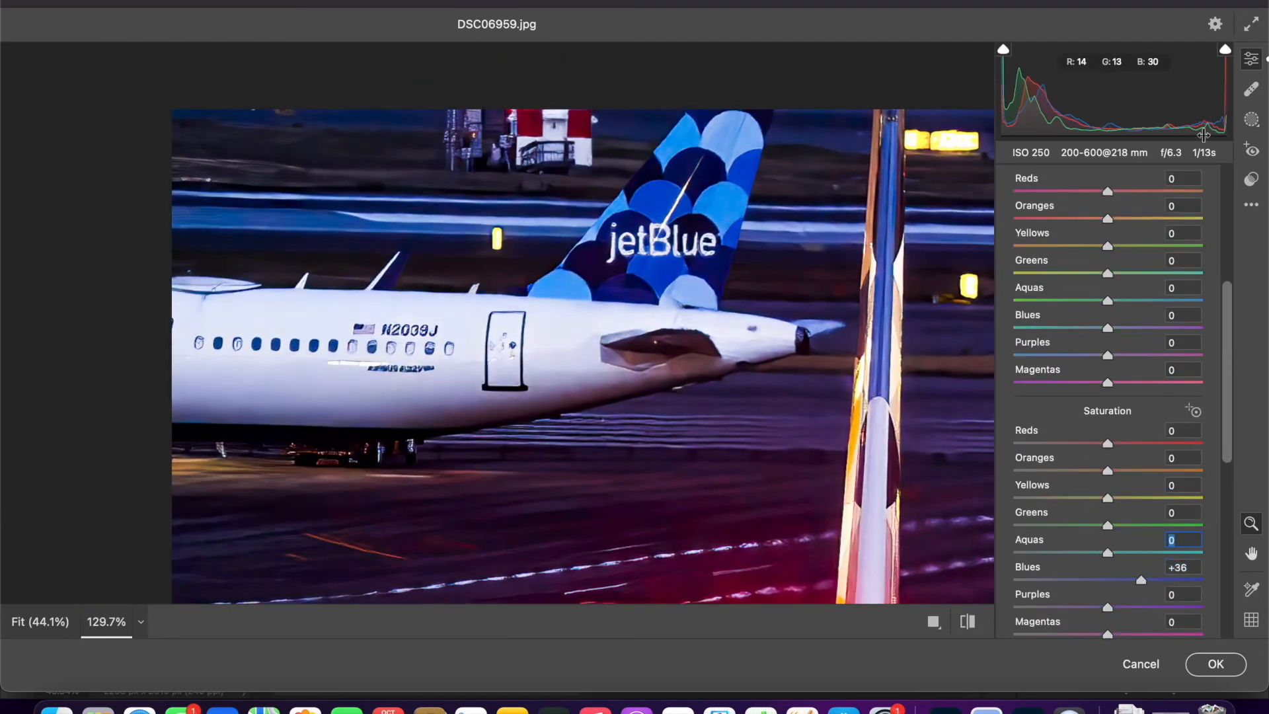
# - Paint a size 5 brush mask over the JetBlue fuselage windows and registration, set its Saturation to -47, and apply the Camera Raw edits
pyautogui.click(1251, 119)
pyautogui.click(1038, 286)
pyautogui.moveTo(208, 343)
pyautogui.mouseDown()
pyautogui.moveTo(403, 335)
pyautogui.moveTo(456, 355)
pyautogui.mouseUp()
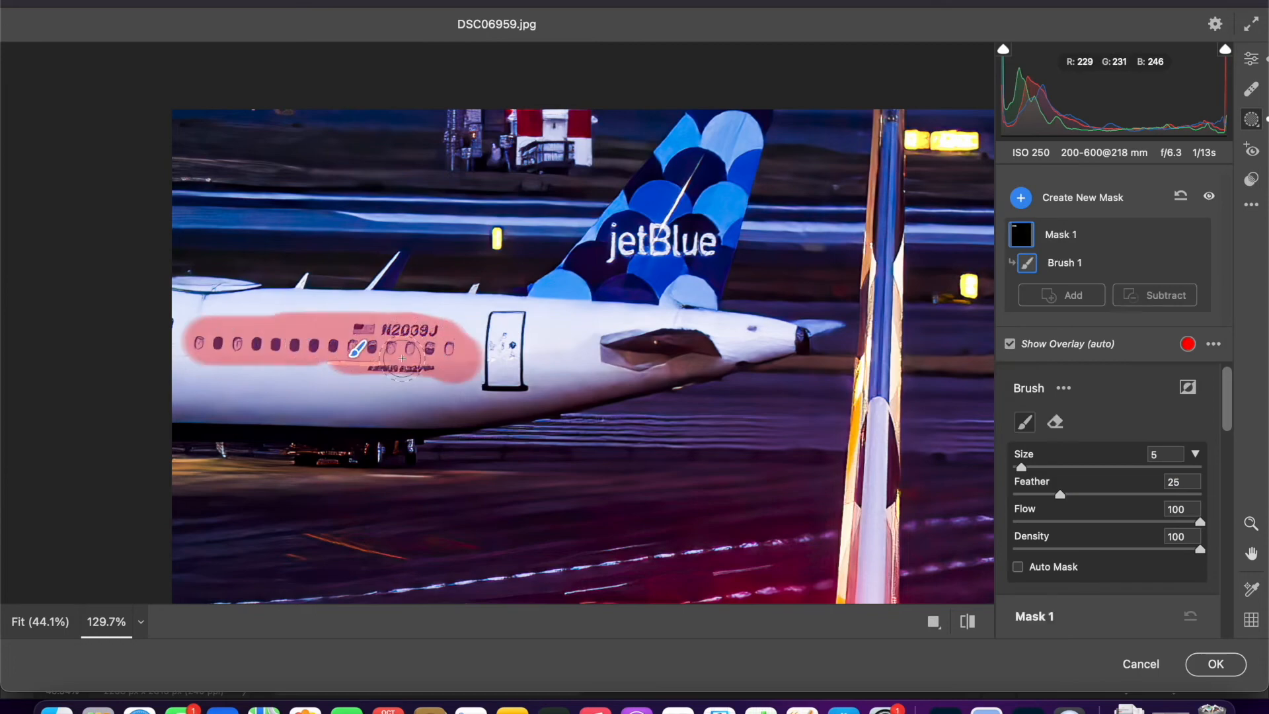
pyautogui.scroll(-10, 1078, 422)
pyautogui.scroll(1, 1078, 422)
pyautogui.moveTo(1044, 394); pyautogui.dragTo(1003, 395)
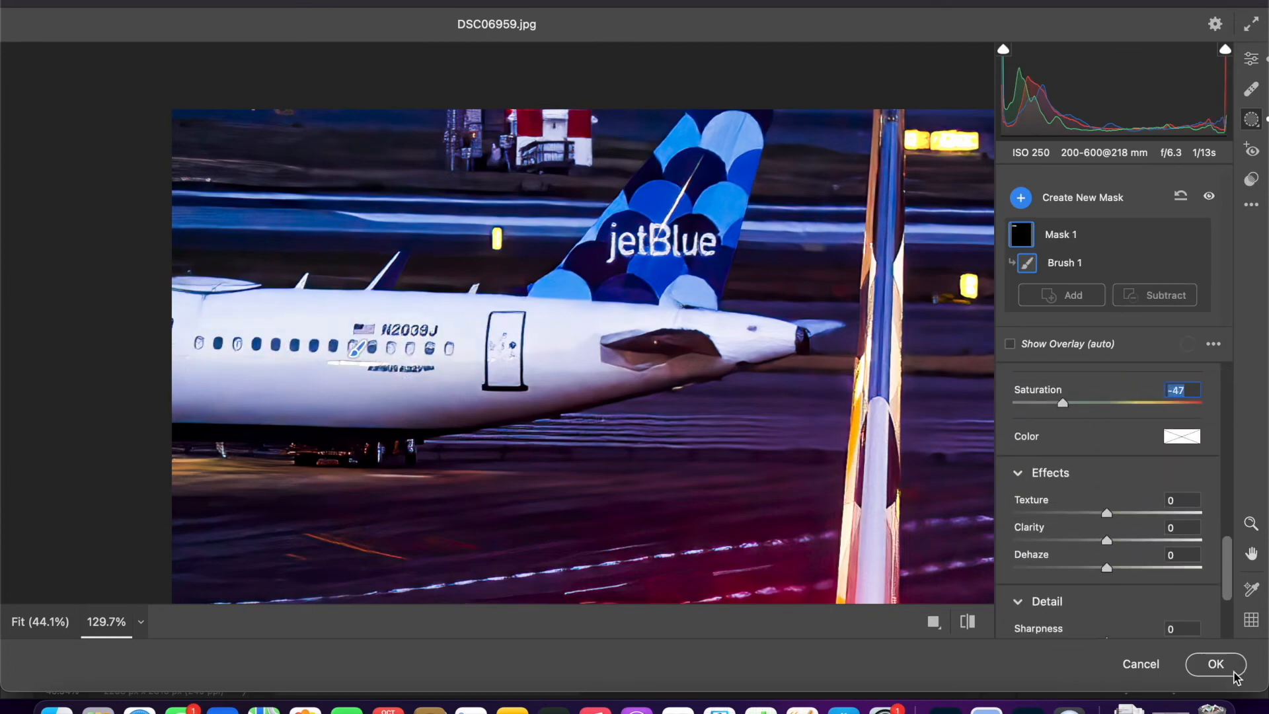
pyautogui.click(1231, 669)
# - Reopen the JetBlue Mask layer's Camera Raw filter, lower its Contrast to +12, and apply the change
pyautogui.scroll(5, 491, 236)
pyautogui.scroll(3, 1127, 613)
pyautogui.doubleClick(1111, 565)
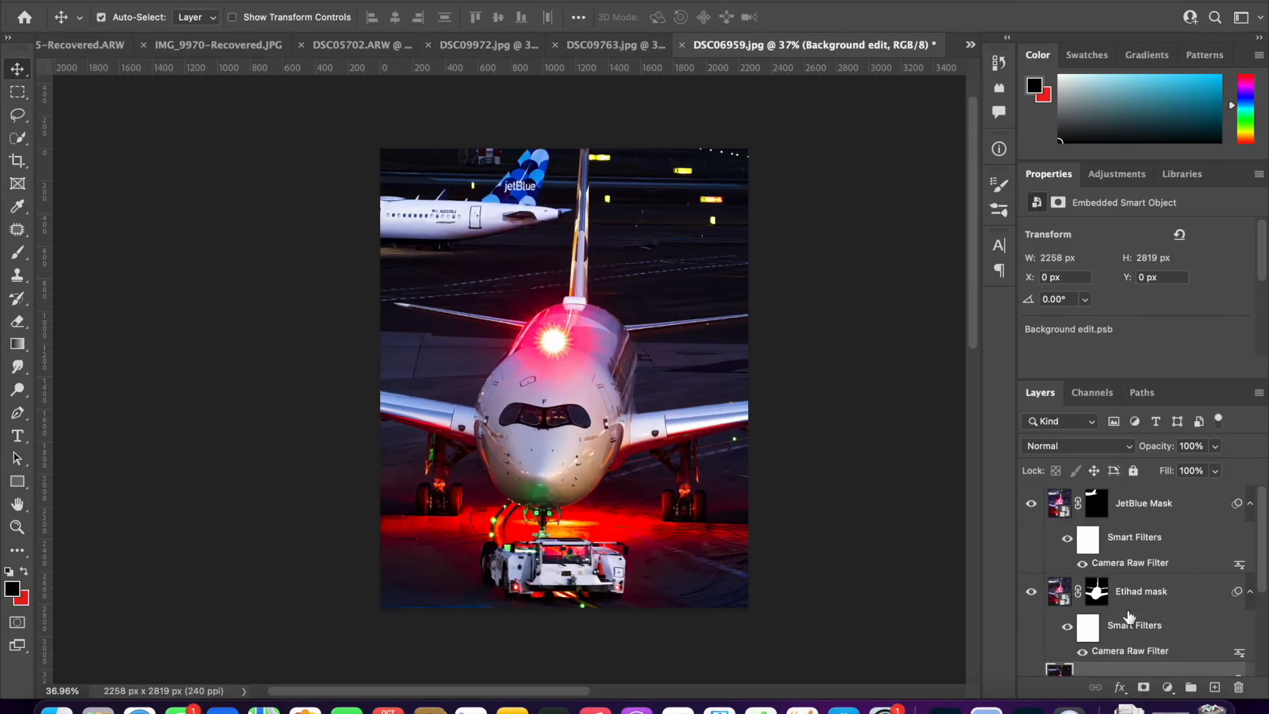
pyautogui.click(1041, 256)
pyautogui.moveTo(1053, 337); pyautogui.dragTo(1005, 335)
pyautogui.click(1221, 668)
pyautogui.click(364, 318)
pyautogui.scroll(-4, 364, 318)
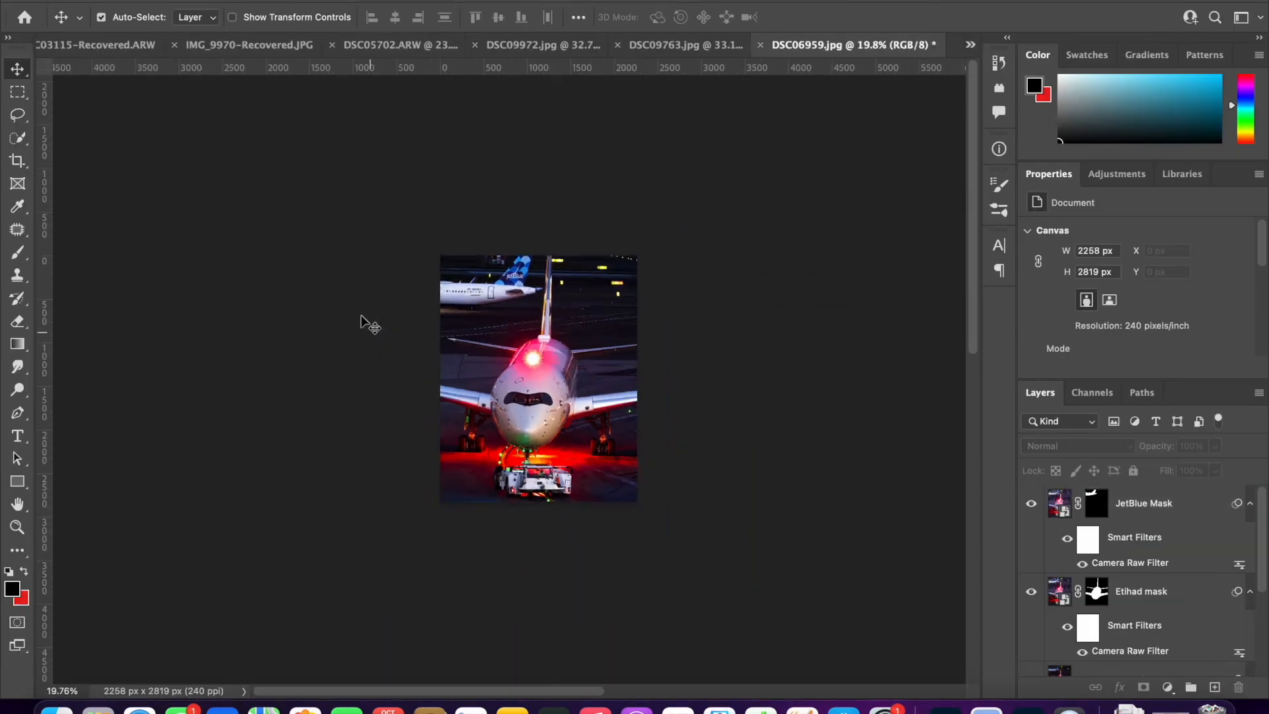
pyautogui.scroll(5, 367, 311)
pyautogui.scroll(-3, 366, 310)
pyautogui.scroll(1, 366, 310)
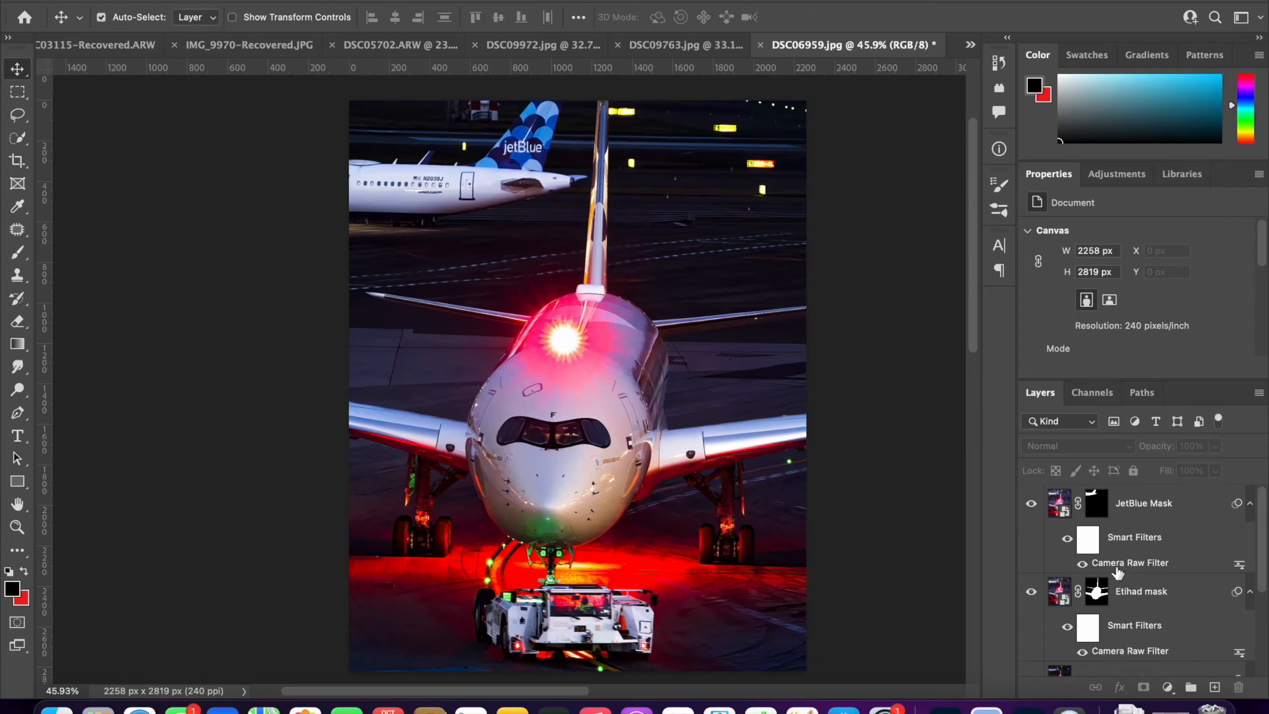
pyautogui.doubleClick(1116, 566)
pyautogui.moveTo(1055, 415); pyautogui.dragTo(1037, 417)
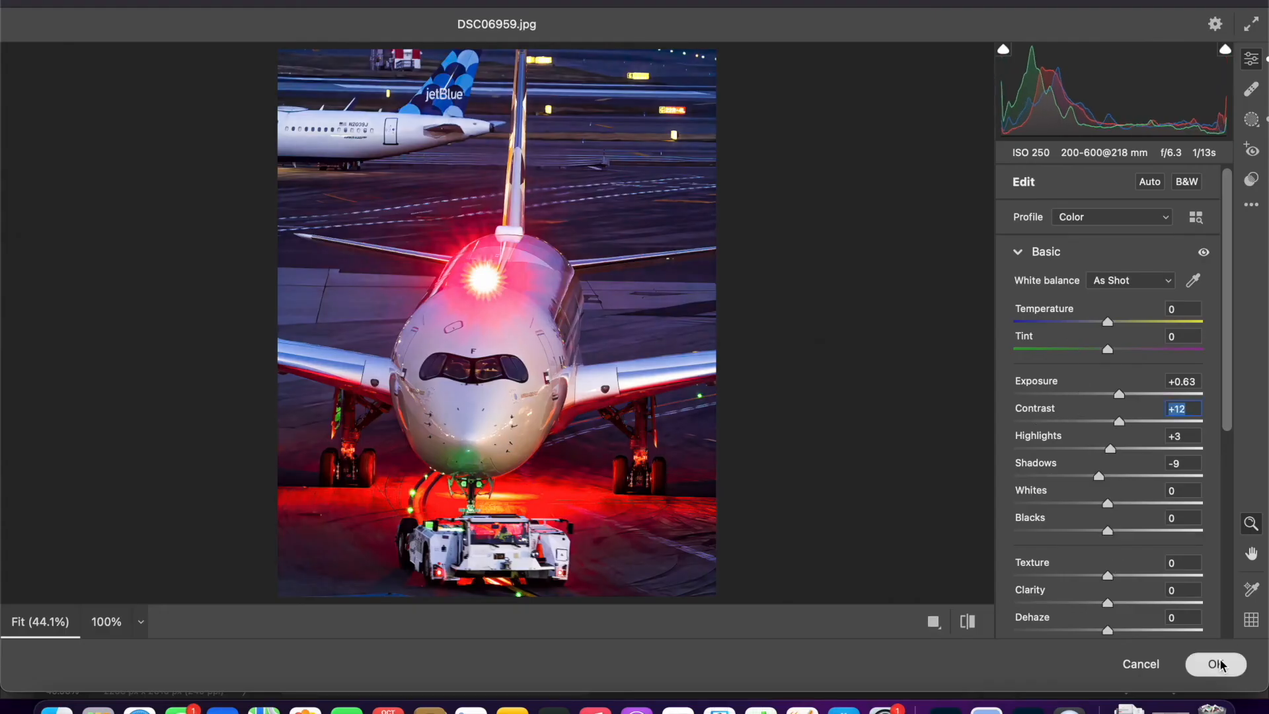
pyautogui.click(1220, 665)
# - In the Background edit layer's Camera Raw filter, extend Mask 1's linear gradient down past the tow truck, adjust its tone, and apply
pyautogui.doubleClick(1124, 603)
pyautogui.click(1251, 119)
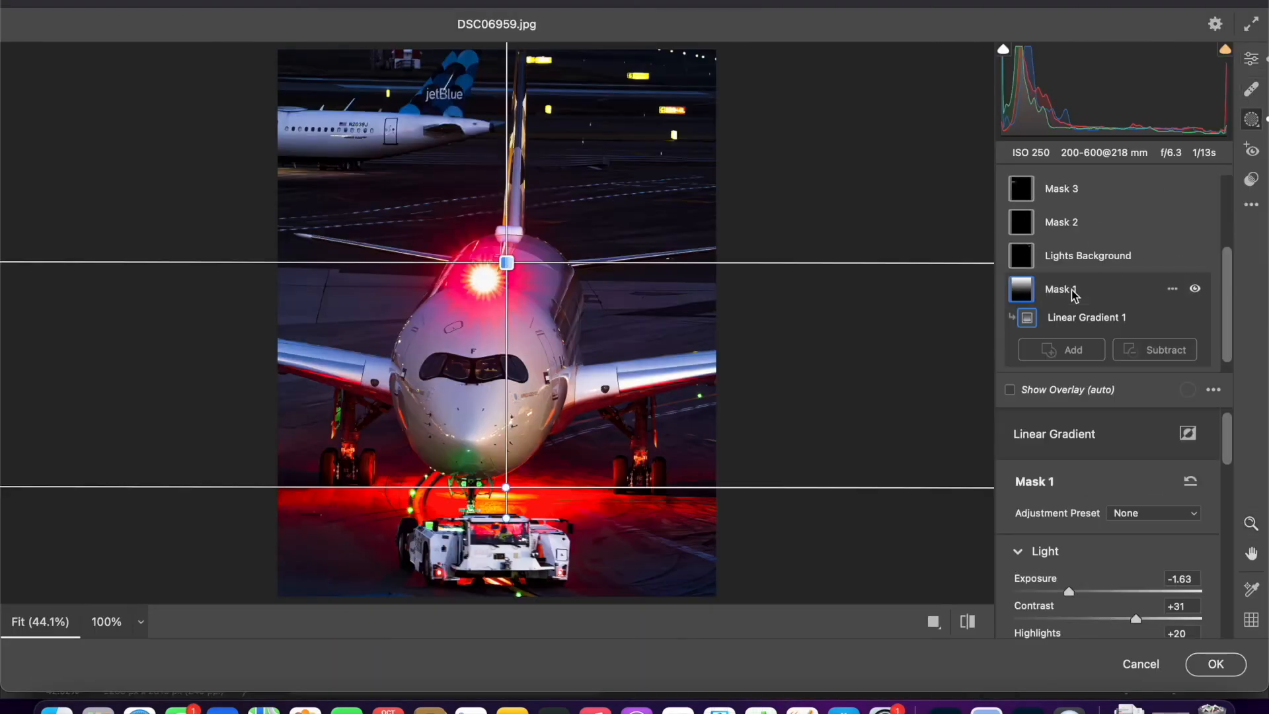
pyautogui.moveTo(518, 569); pyautogui.dragTo(519, 578)
pyautogui.scroll(-10, 1144, 500)
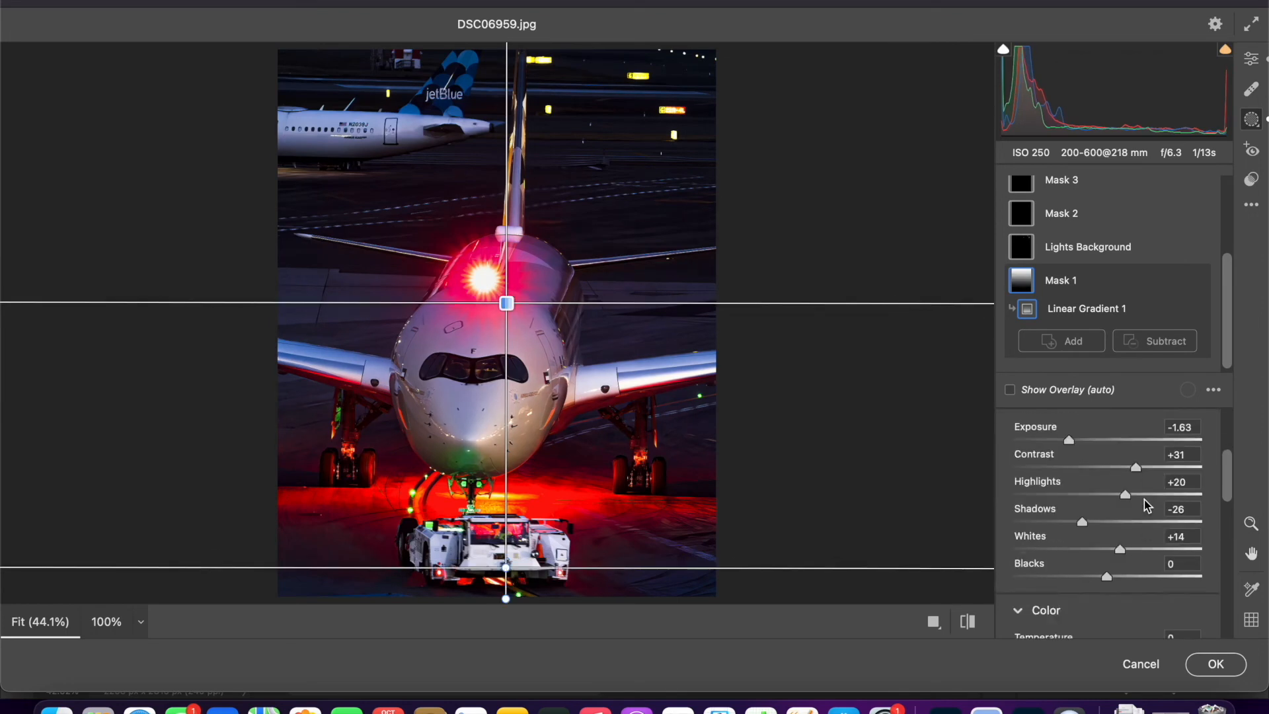
pyautogui.moveTo(1076, 460); pyautogui.dragTo(1064, 459)
pyautogui.click(1216, 662)
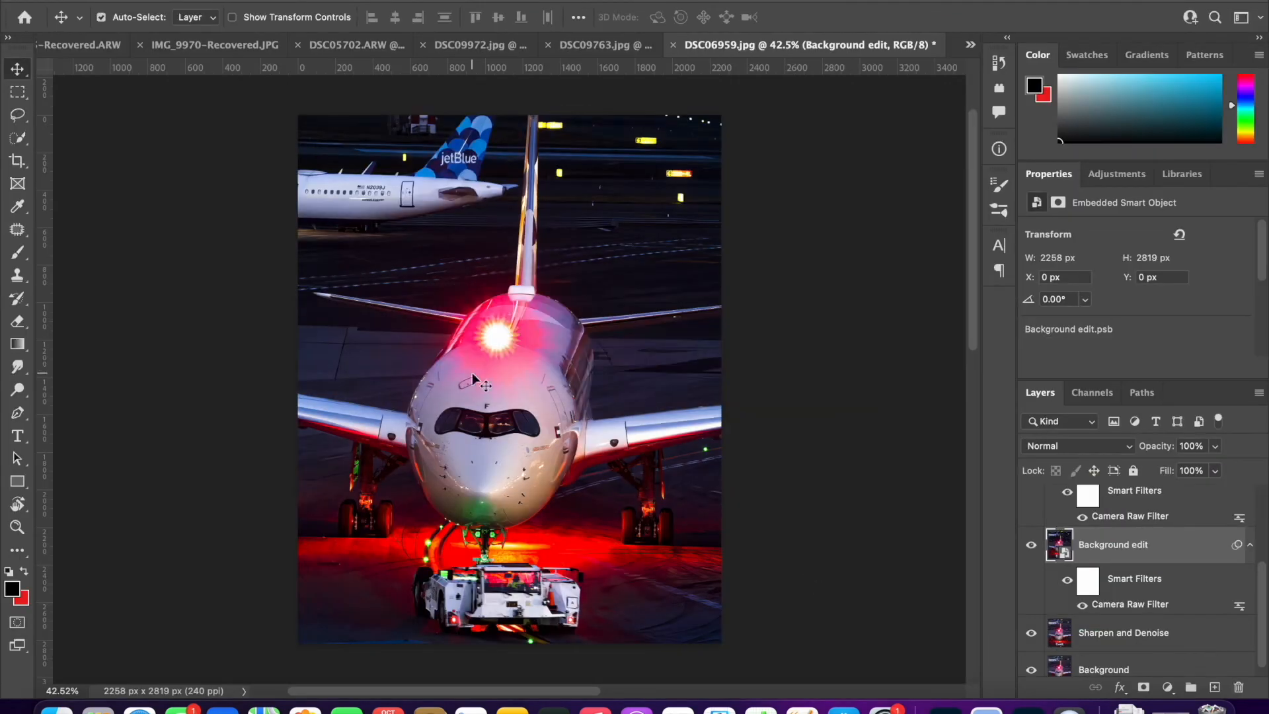
# - Duplicate the layers from Background edit up through JetBlue Mask
pyautogui.click(1139, 545)
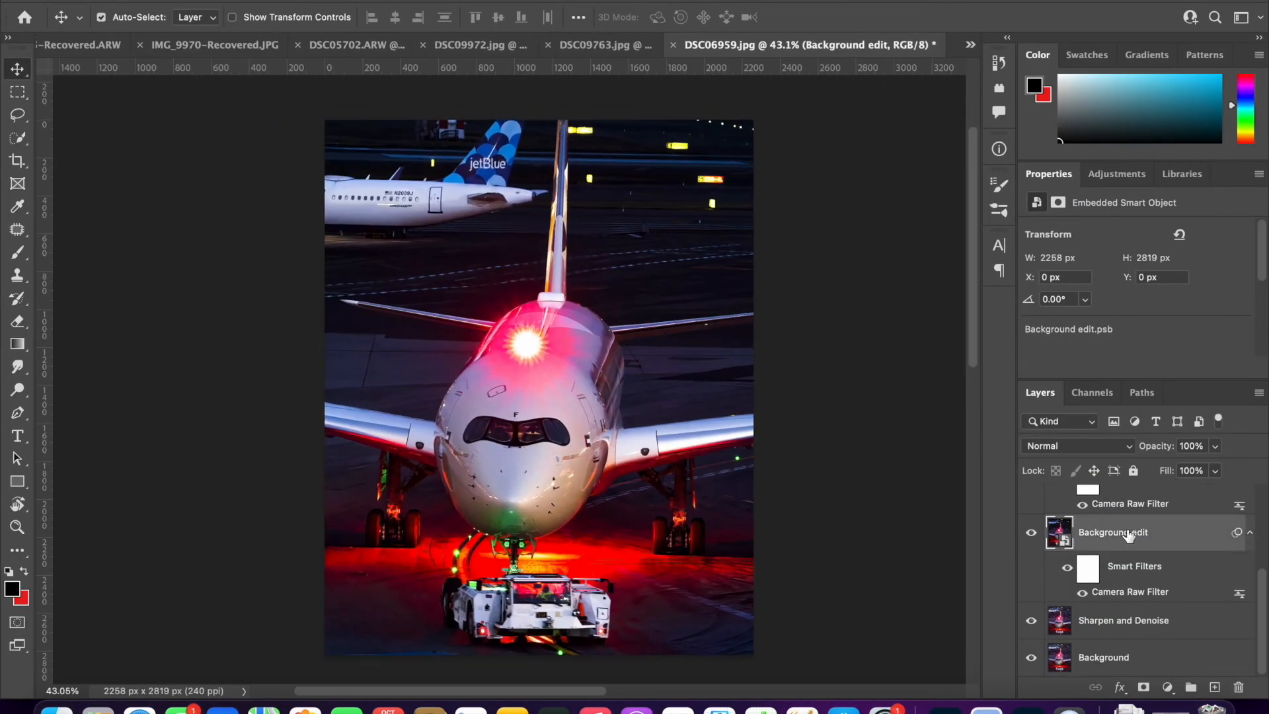
pyautogui.scroll(3, 1126, 540)
pyautogui.keyDown('shift'); pyautogui.click(1141, 513); pyautogui.keyUp('shift')
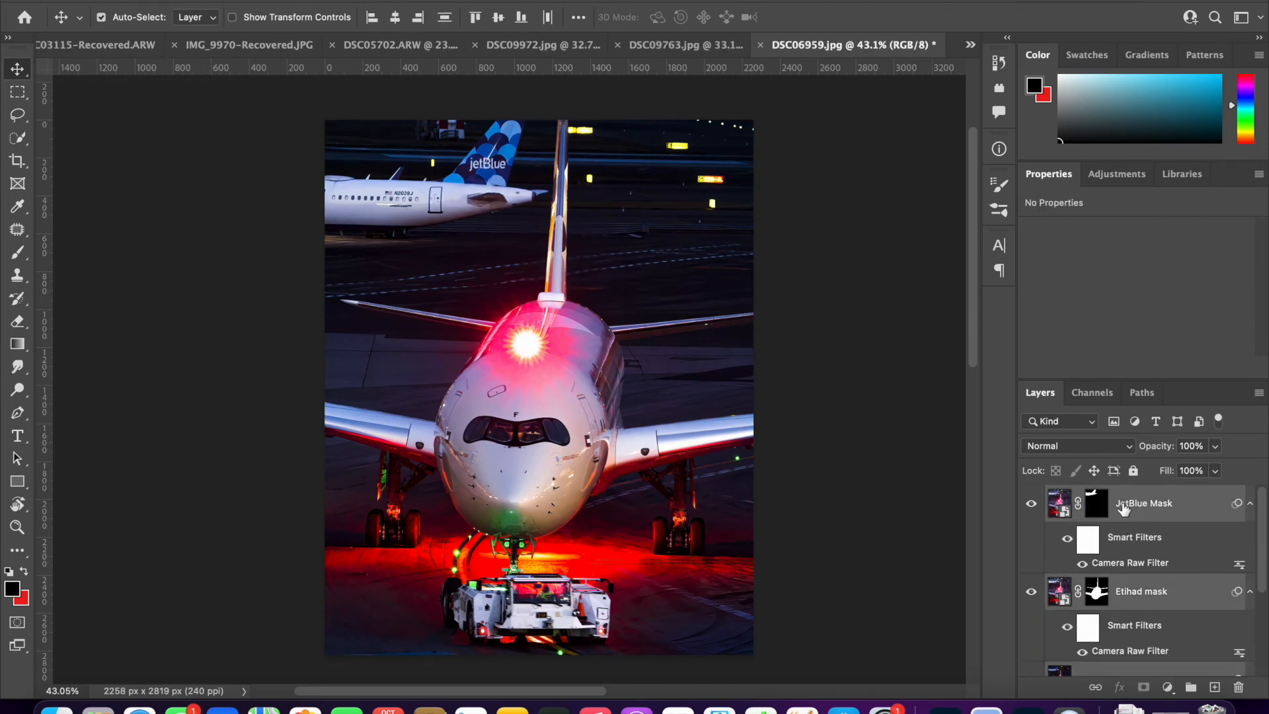
pyautogui.press('super+j')
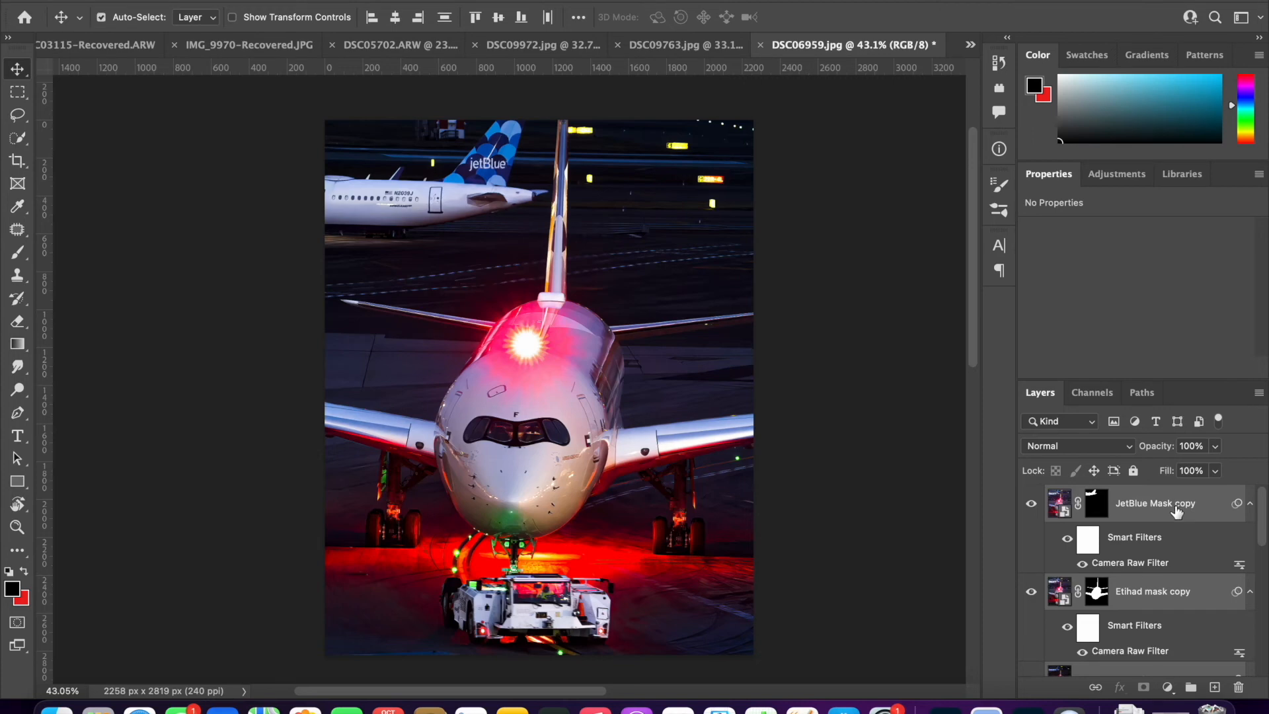
# - Merge the duplicated layers into one layer and rename it Final touches
pyautogui.rightClick(1168, 506)
pyautogui.click(1036, 426)
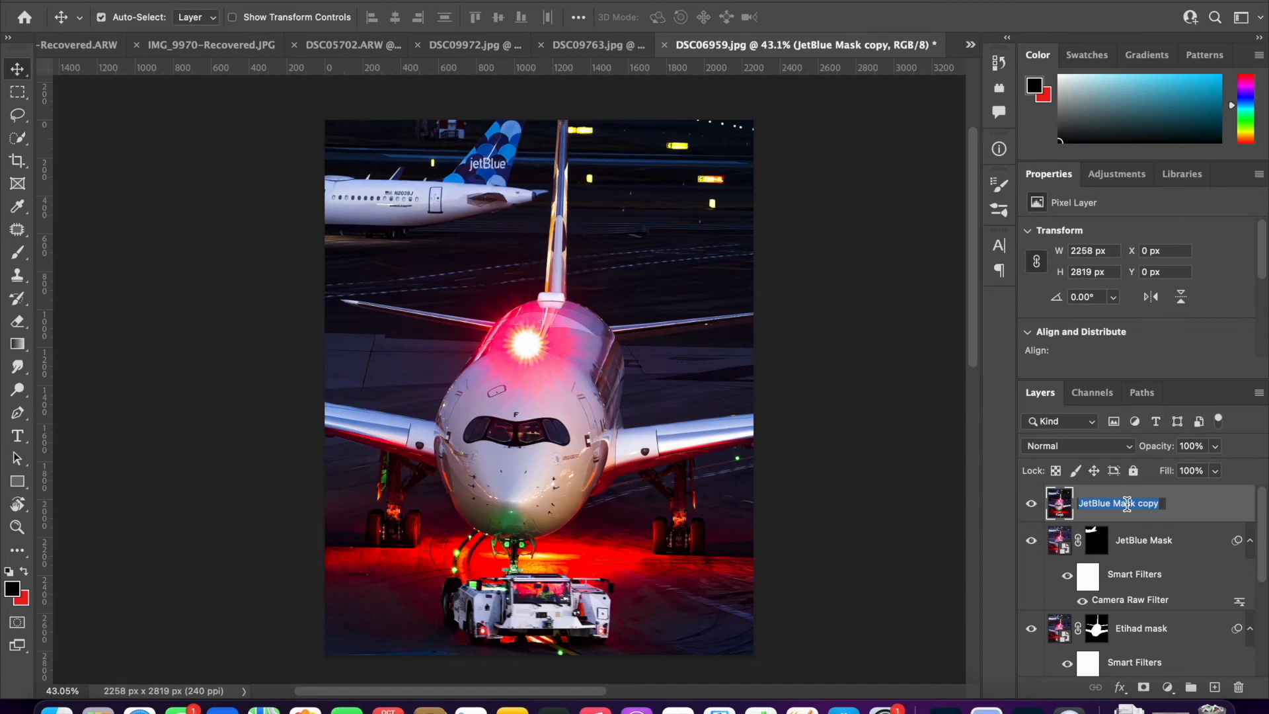
pyautogui.write('nal touches')
pyautogui.press('Return')
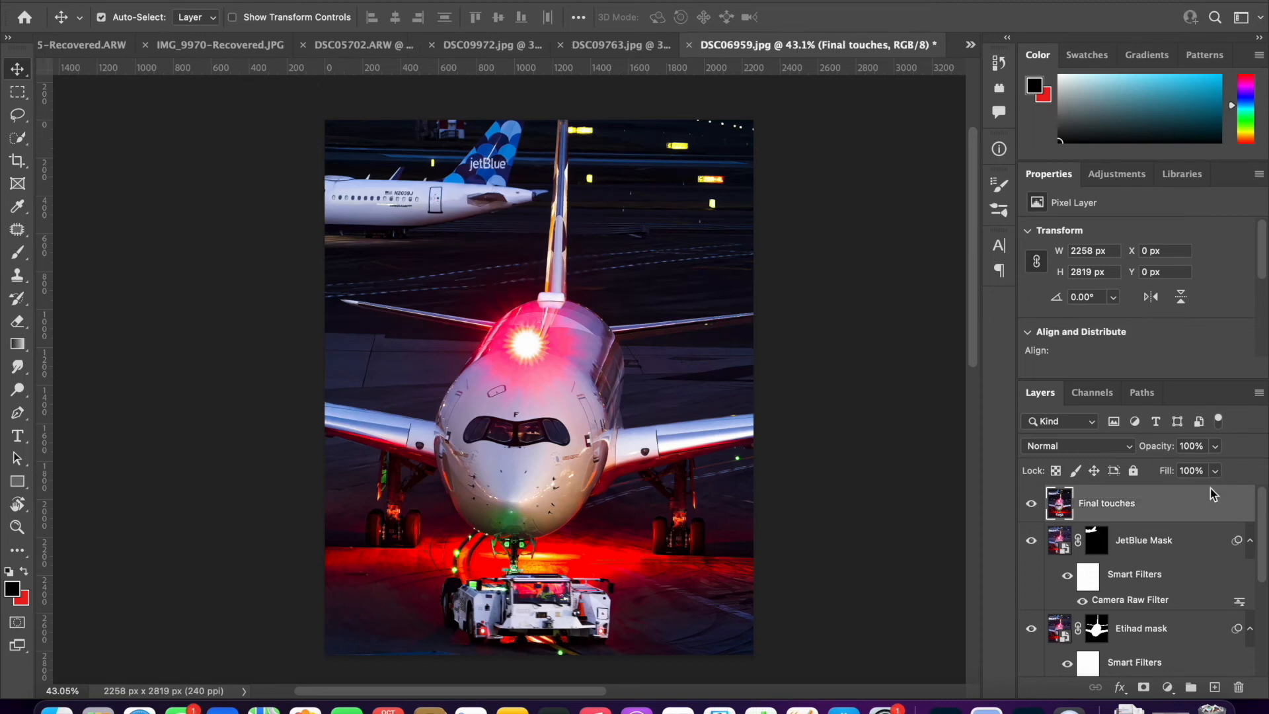
# - Group the layers from Sharpen and Denoise up through JetBlue Mask and name the group Edits
pyautogui.scroll(-5, 1036, 542)
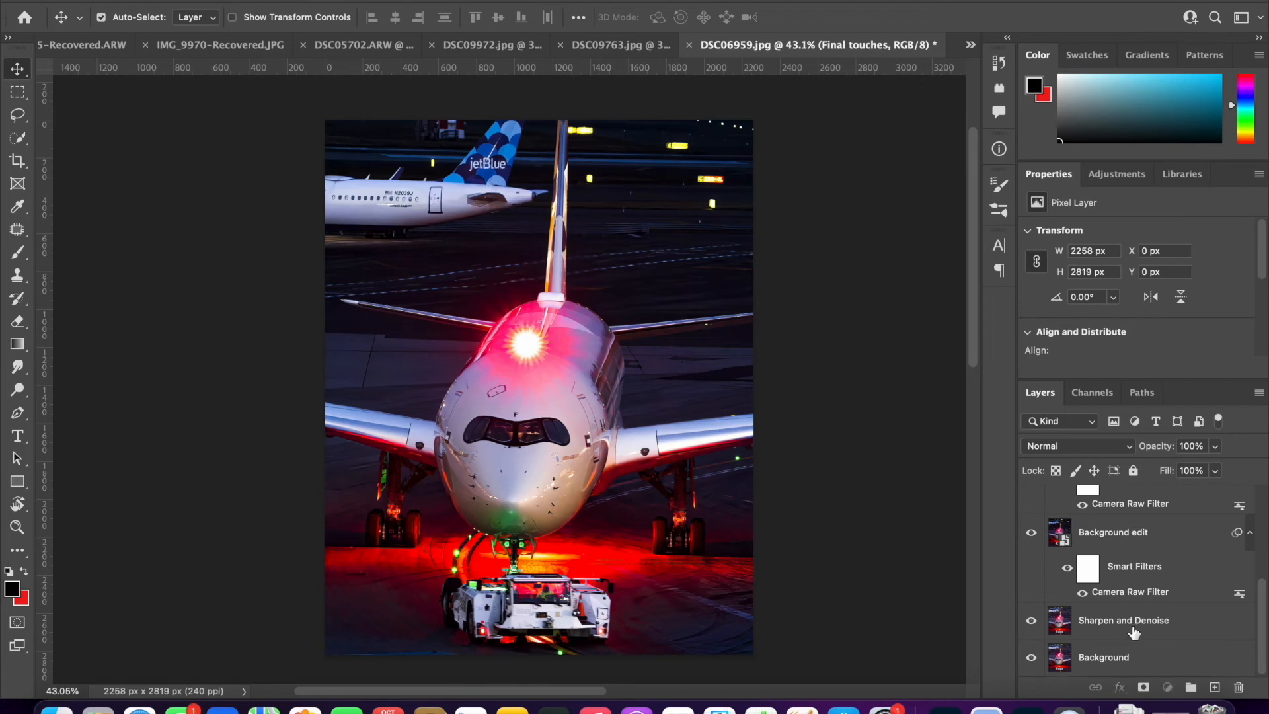
pyautogui.click(1132, 629)
pyautogui.scroll(5, 1131, 629)
pyautogui.keyDown('shift'); pyautogui.click(1147, 546); pyautogui.keyUp('shift')
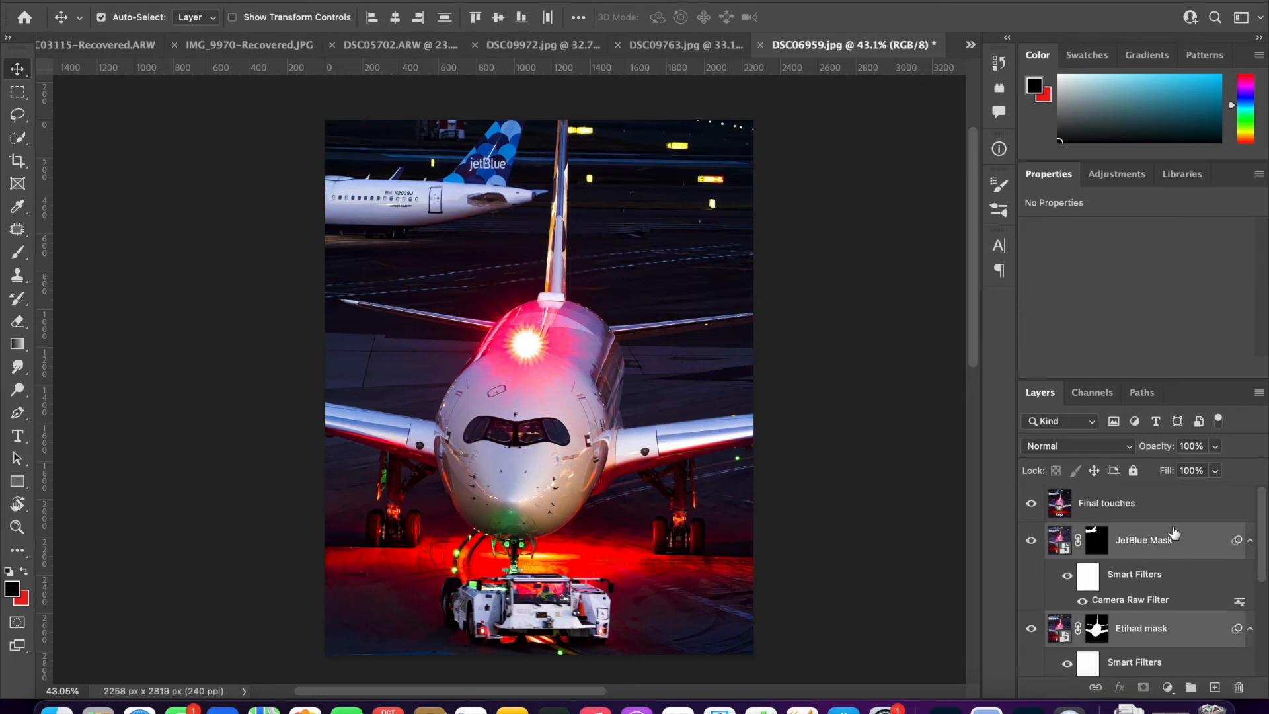
pyautogui.press('super+g')
pyautogui.press('super+z')
pyautogui.click(1190, 688)
pyautogui.doubleClick(1093, 533)
pyautogui.write('Edits')
pyautogui.press('Return')
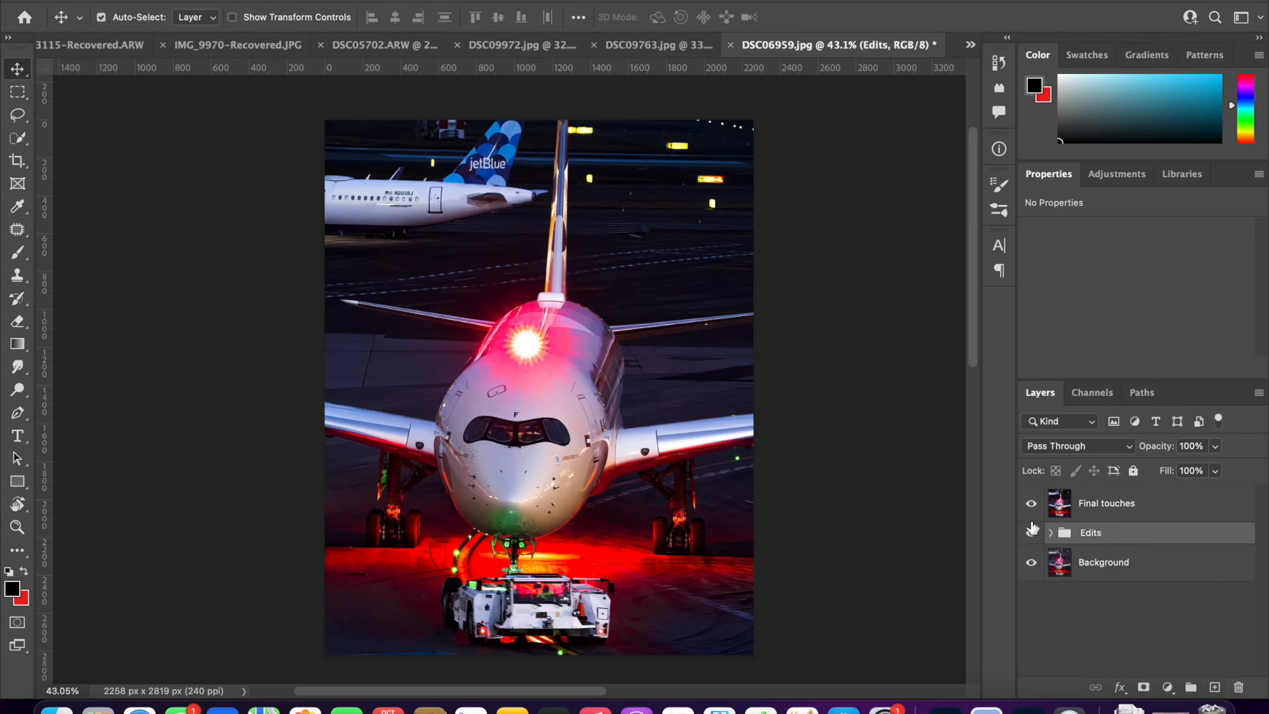
# - Hide the Edits group and switch the Final touches layer off and on to compare it with the original
pyautogui.click(1031, 533)
pyautogui.click(1030, 505)
pyautogui.click(1031, 505)
pyautogui.click(1031, 506)
pyautogui.click(1031, 507)
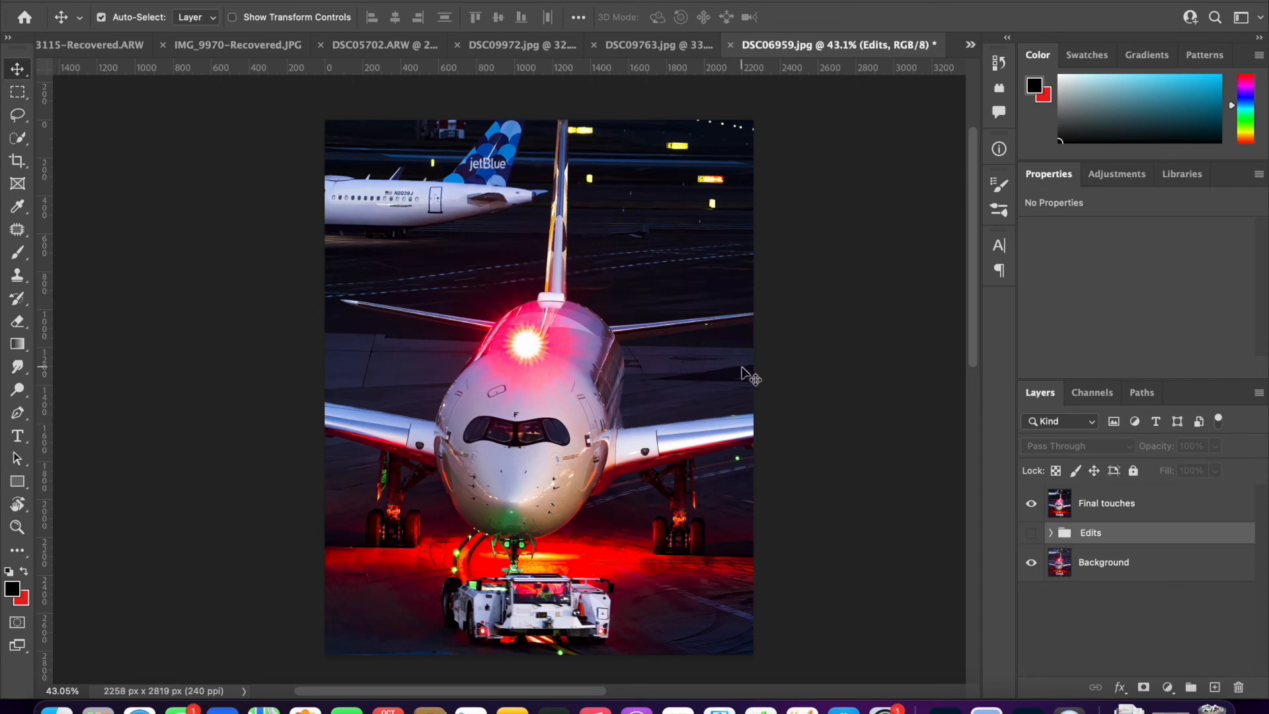
# - Convert the Final touches layer into a smart object for smart filters
pyautogui.click(1092, 511)
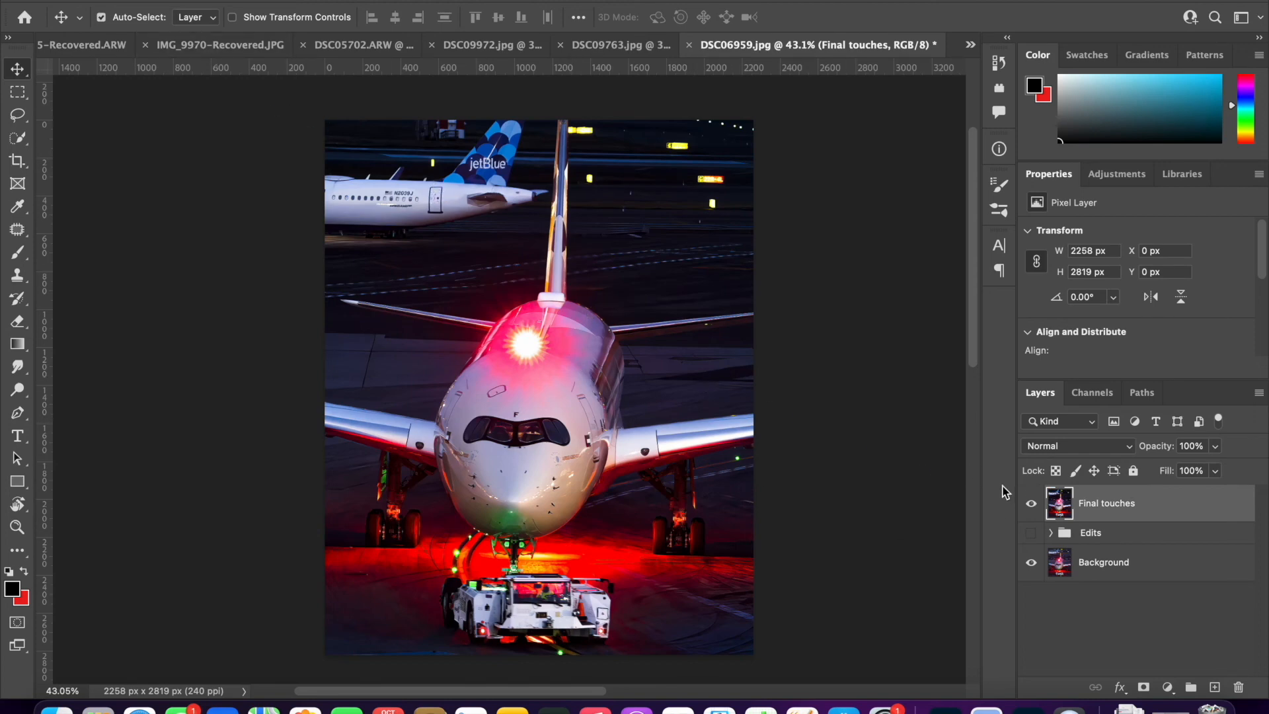
pyautogui.click(402, 1)
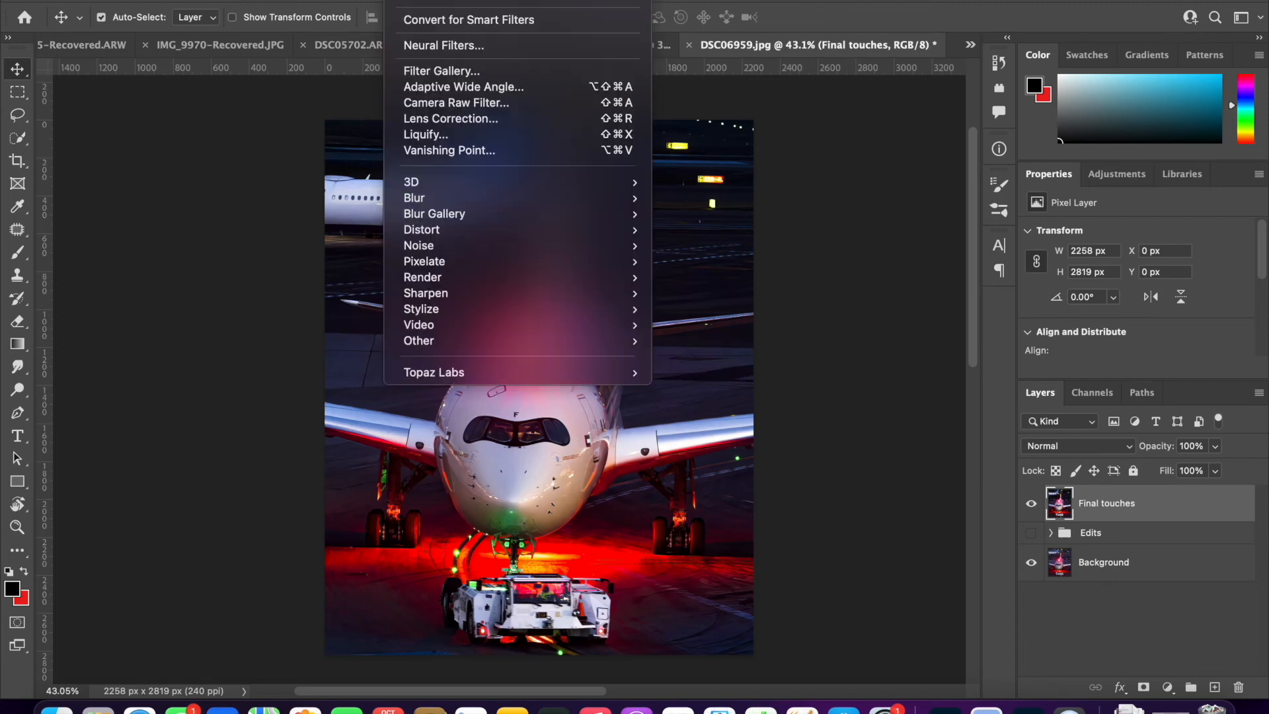
pyautogui.click(519, 20)
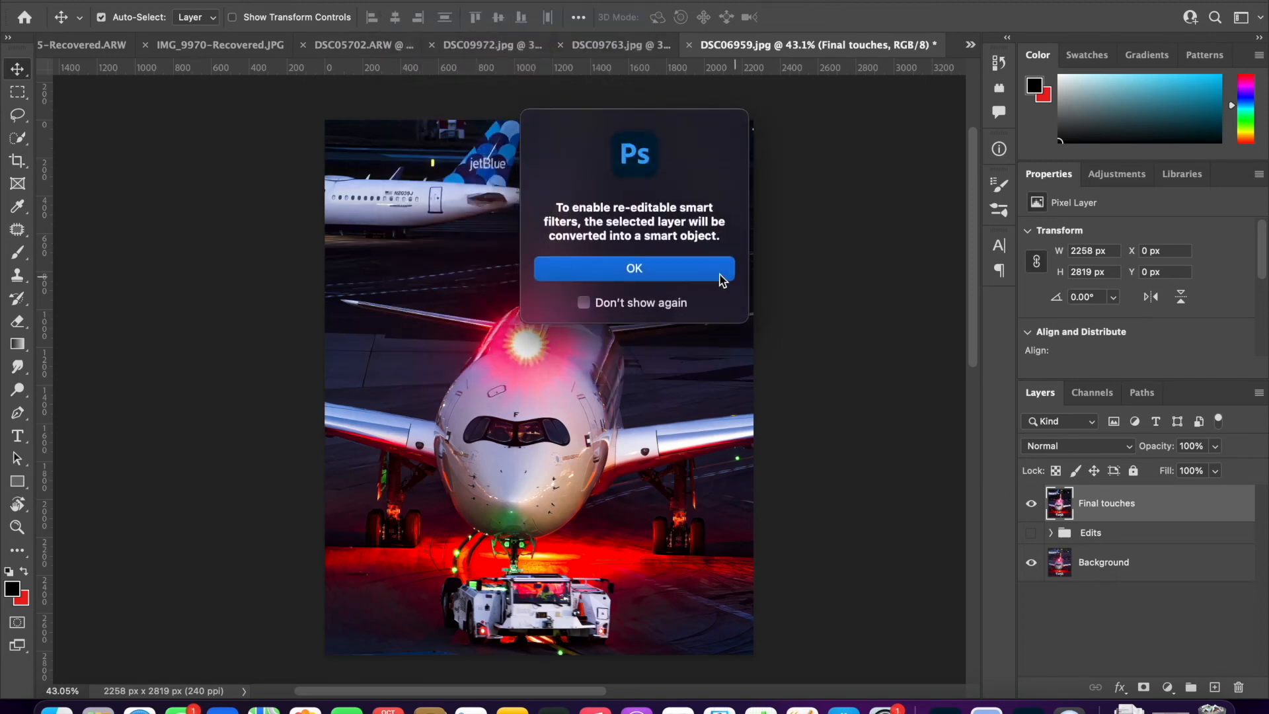
pyautogui.click(656, 267)
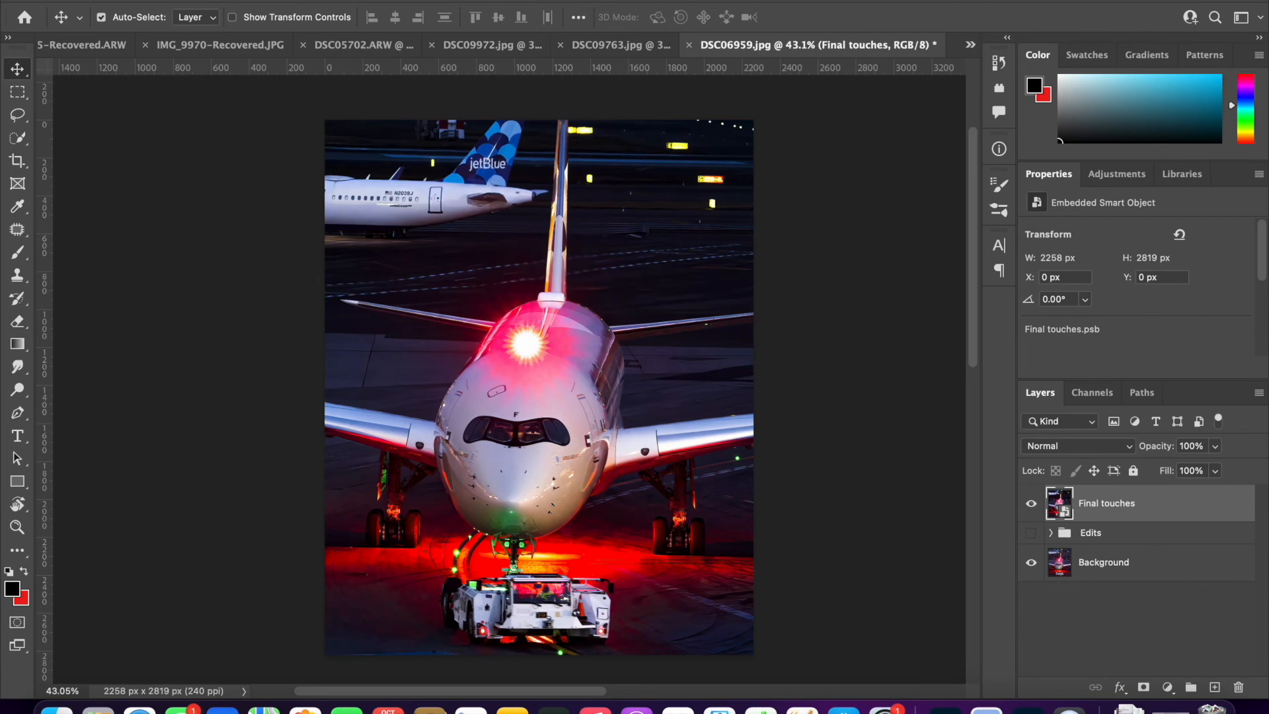
# - Apply Camera Raw to the Final touches layer with Exposure +0.30 and Contrast +14
pyautogui.click(403, 1)
pyautogui.click(440, 108)
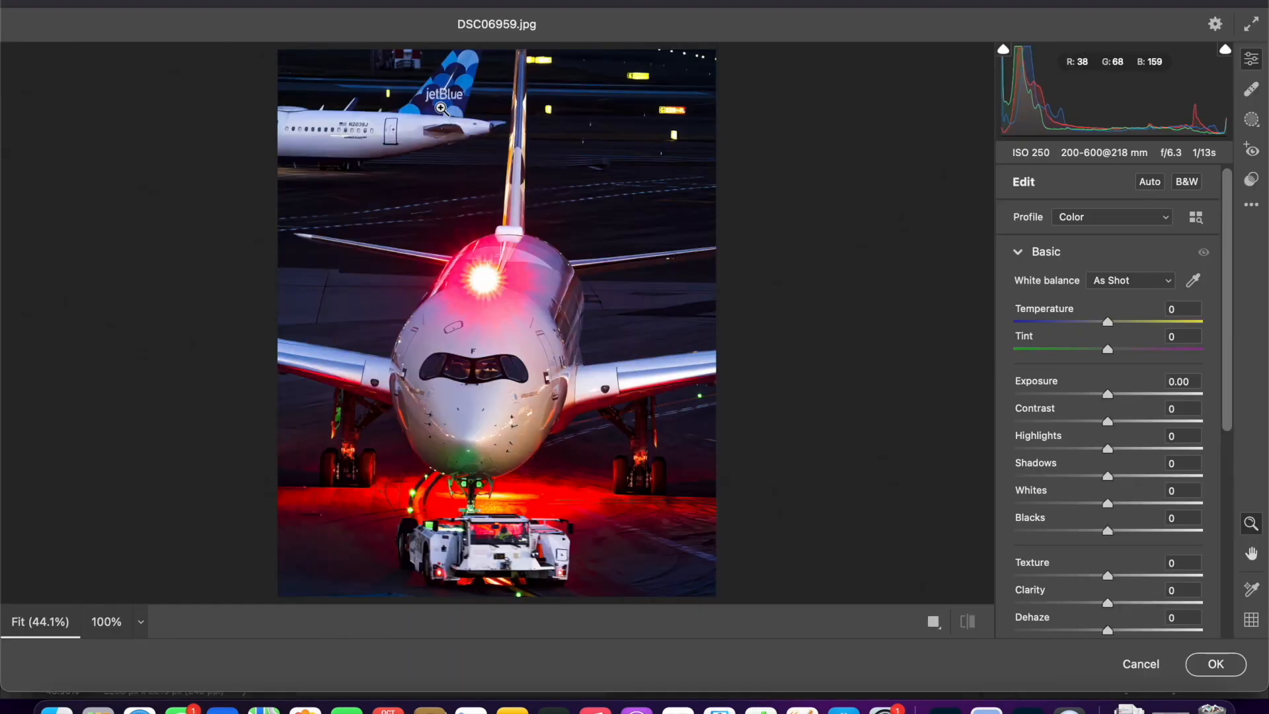
pyautogui.moveTo(1032, 382); pyautogui.dragTo(1041, 408)
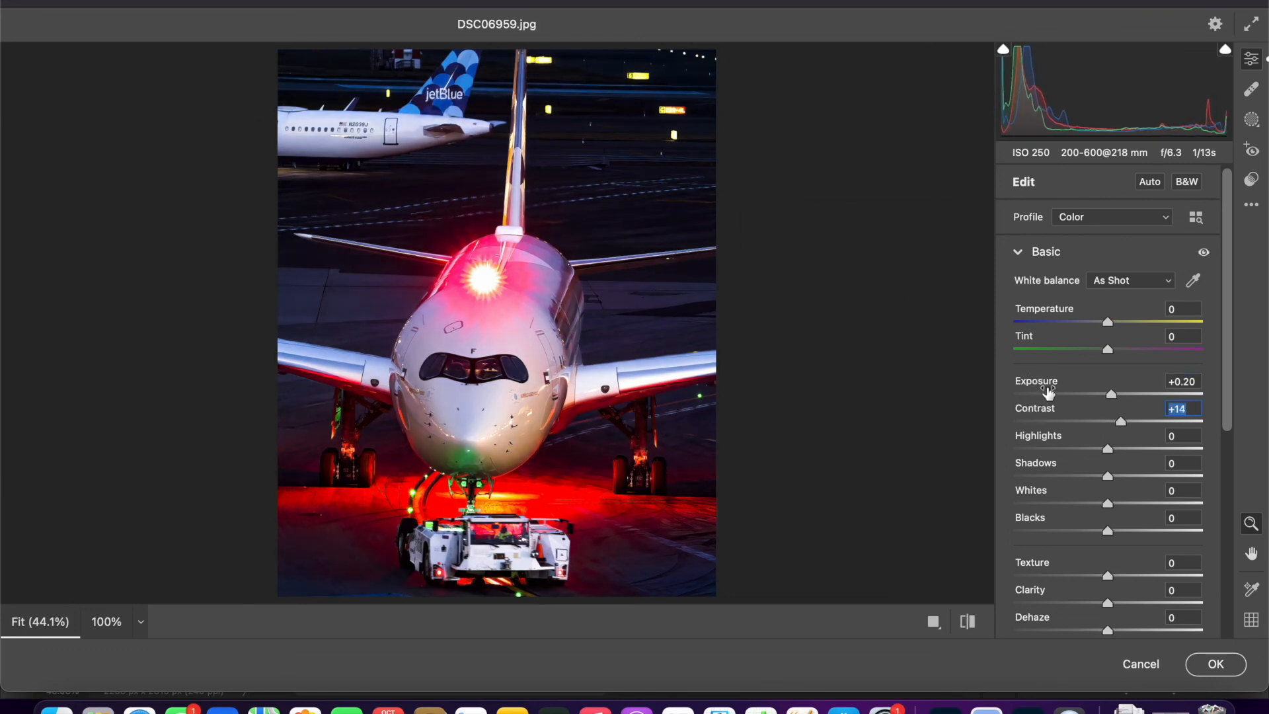
pyautogui.moveTo(1036, 390); pyautogui.dragTo(1038, 389)
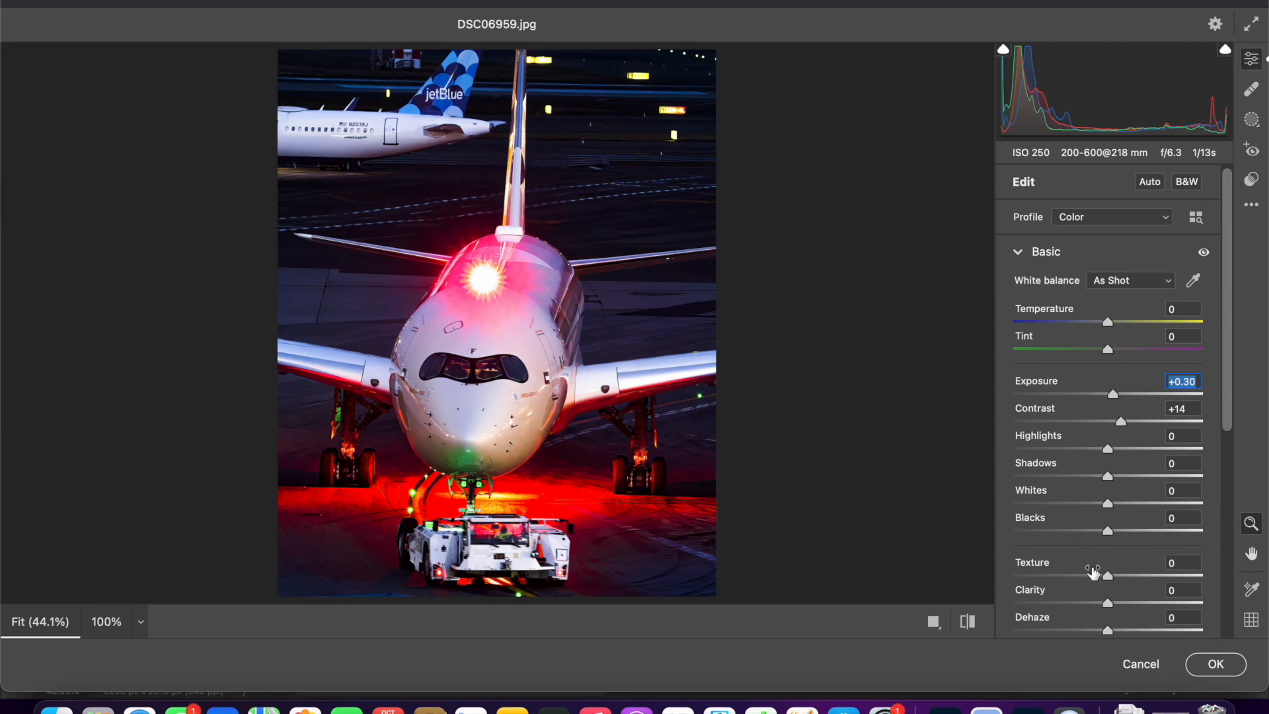
pyautogui.click(1200, 662)
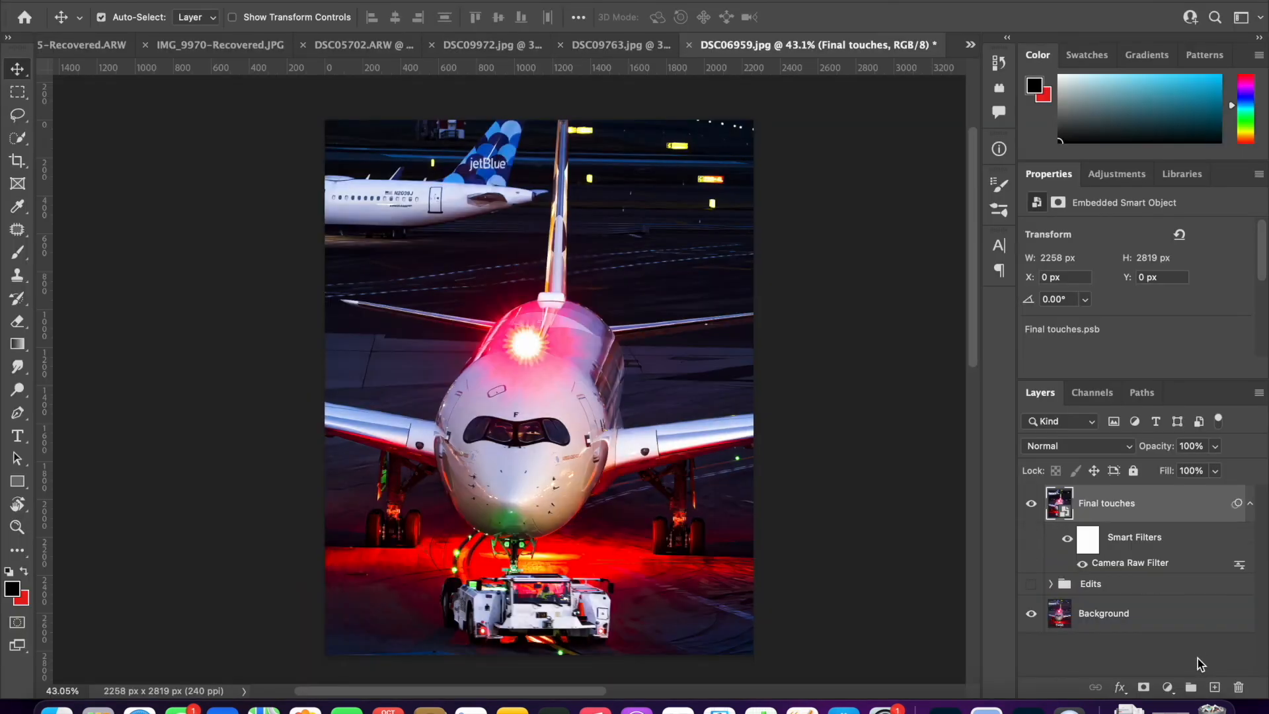
# - Toggle the visibility of the Final touches layer and the Edits group to compare before and after
pyautogui.click(1030, 504)
pyautogui.click(1031, 583)
pyautogui.click(1033, 509)
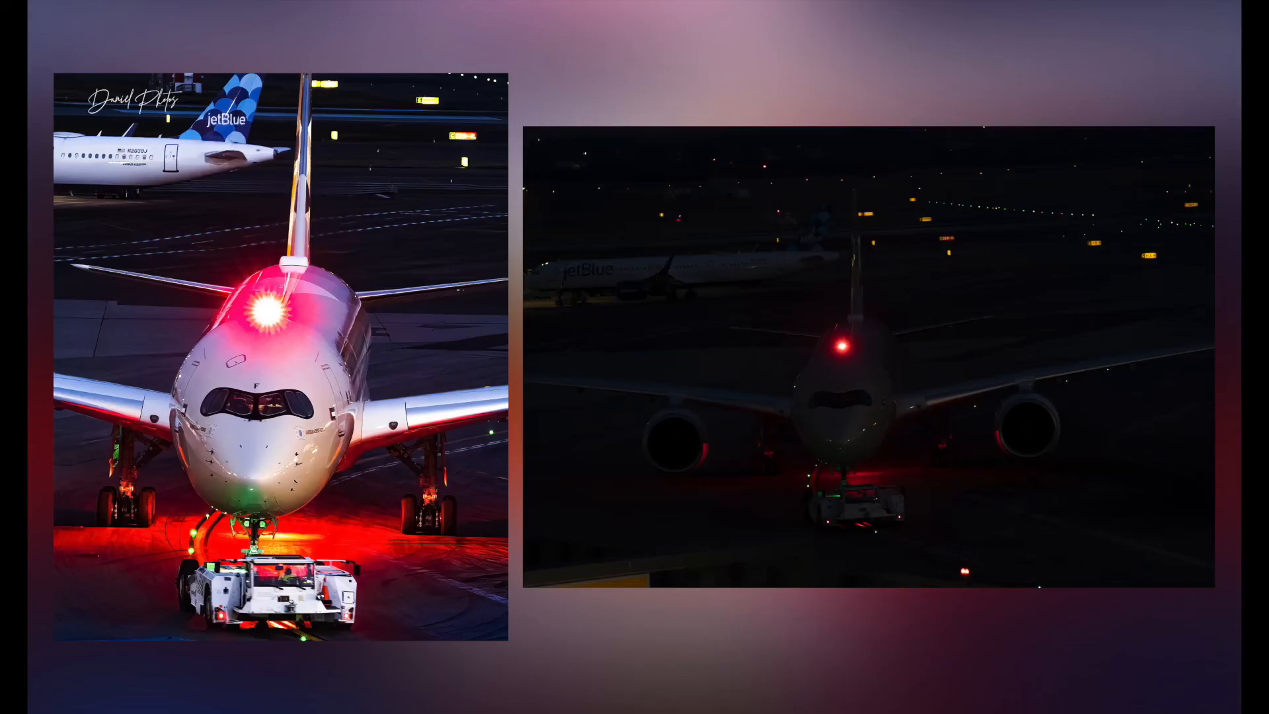